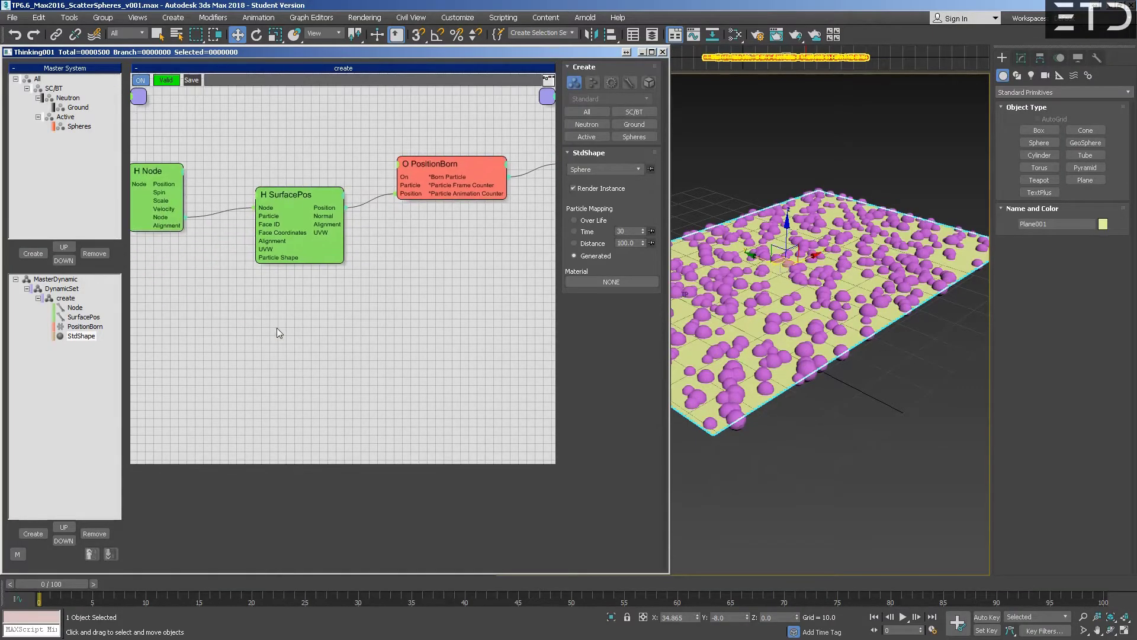
Add an All particle-group node to the create graph, below SurfacePos.
right_click(276, 330)
mouse_move(297, 332)
click(334, 334)
drag(307, 350, 258, 344)
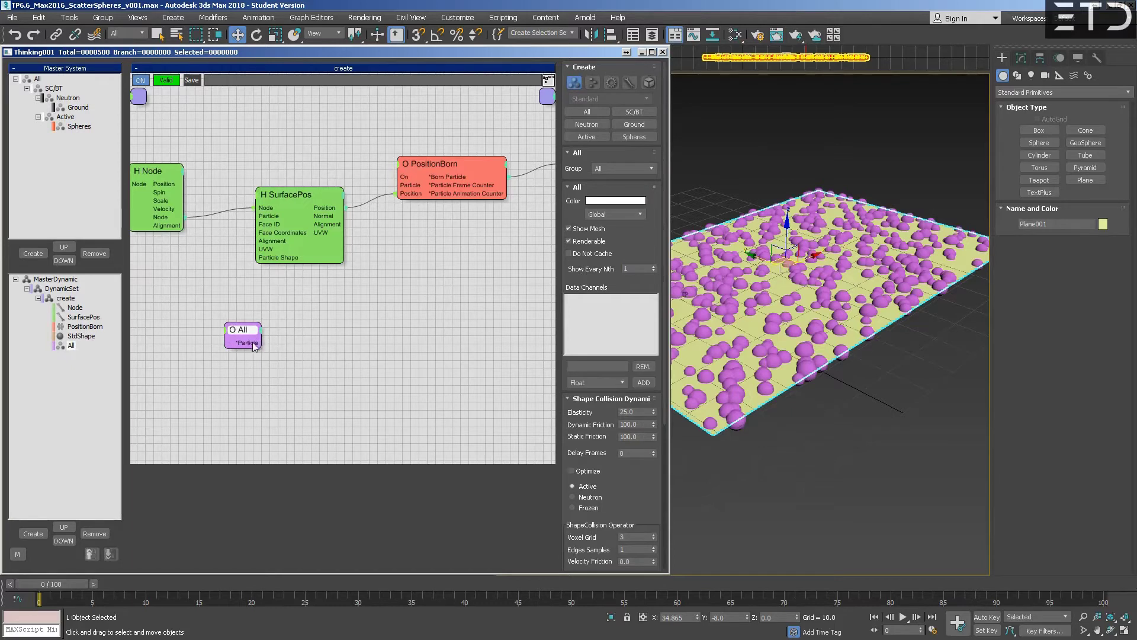
Add a Random math helper beside All and wire it to the All node.
right_click(251, 347)
mouse_move(299, 383)
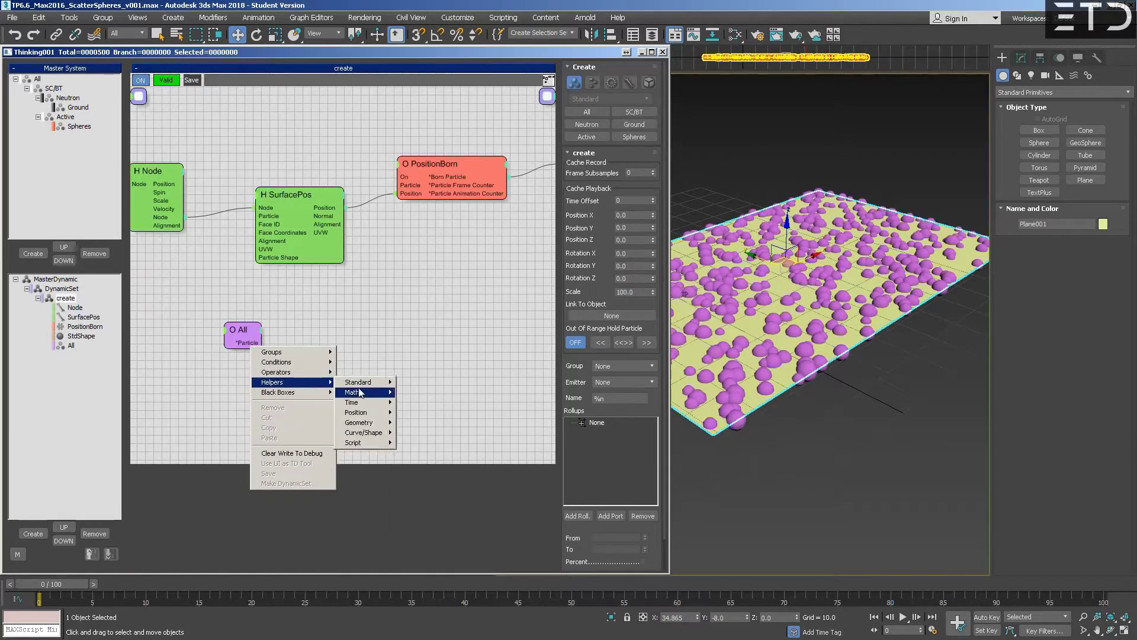
mouse_move(376, 398)
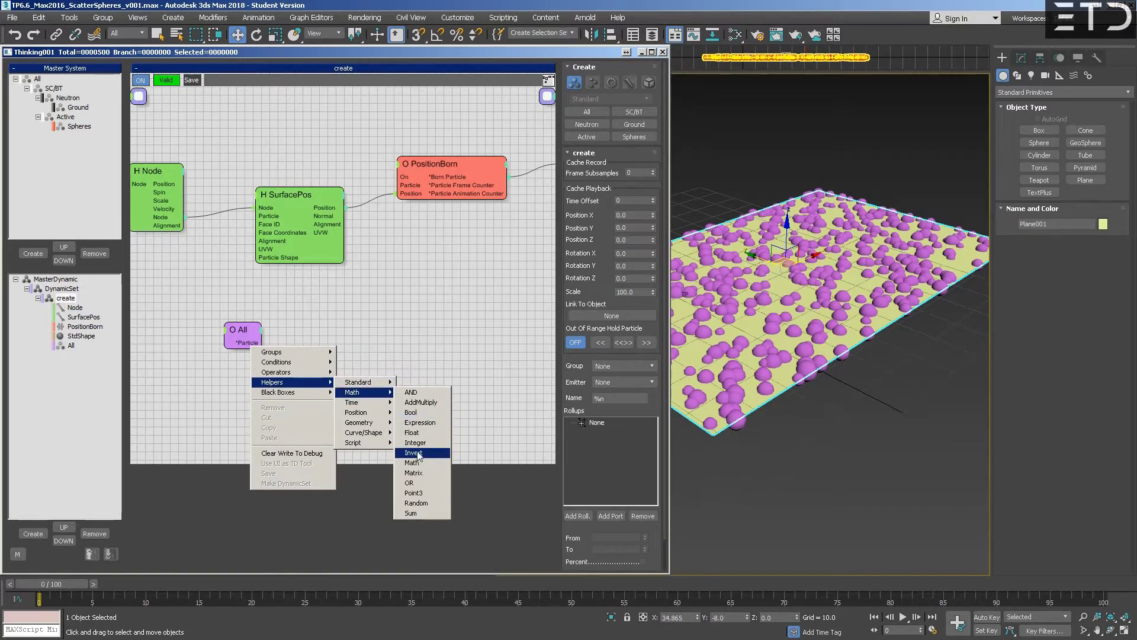
click(418, 503)
drag(310, 358, 287, 373)
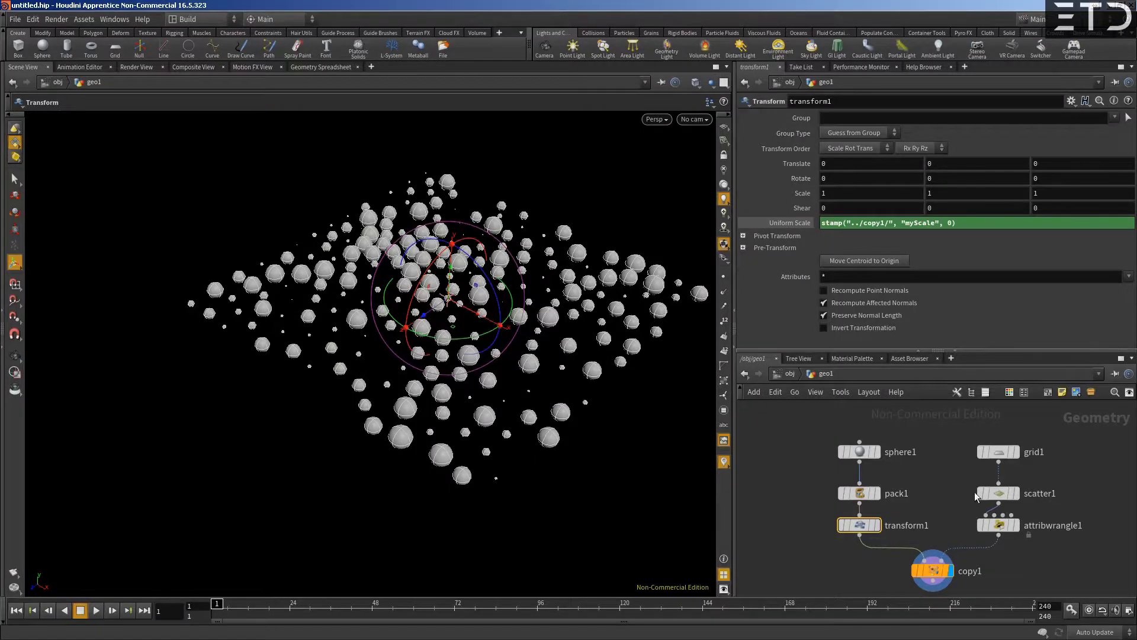
click(998, 524)
click(757, 192)
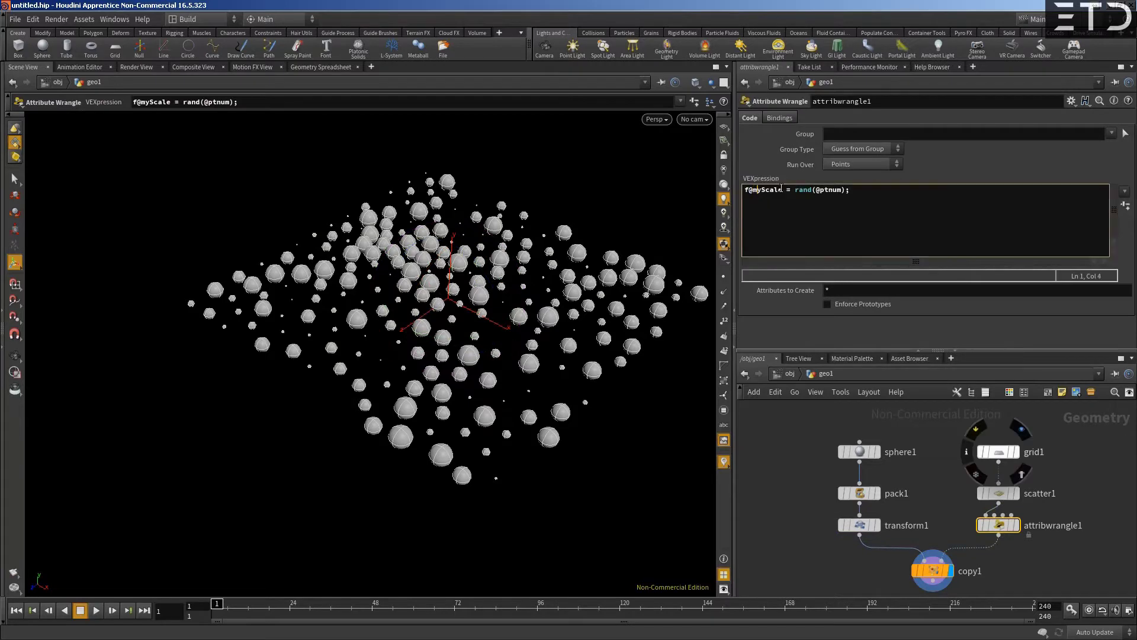
drag(800, 192, 851, 192)
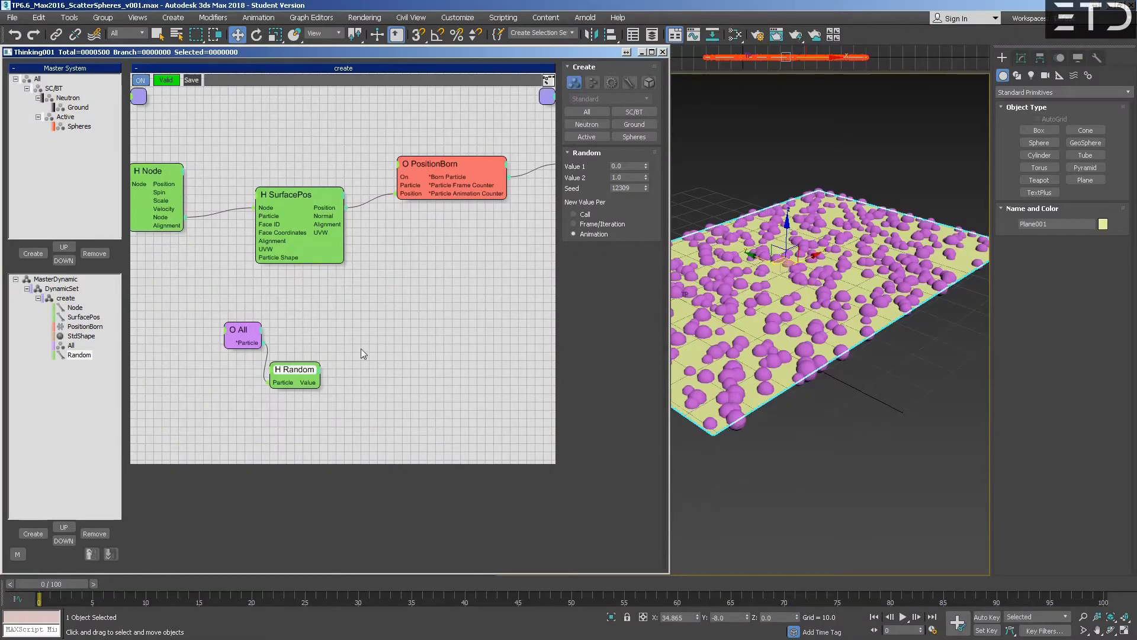
Add a Size operator fed by All's particles, arranged beside the Random helper.
right_click(319, 342)
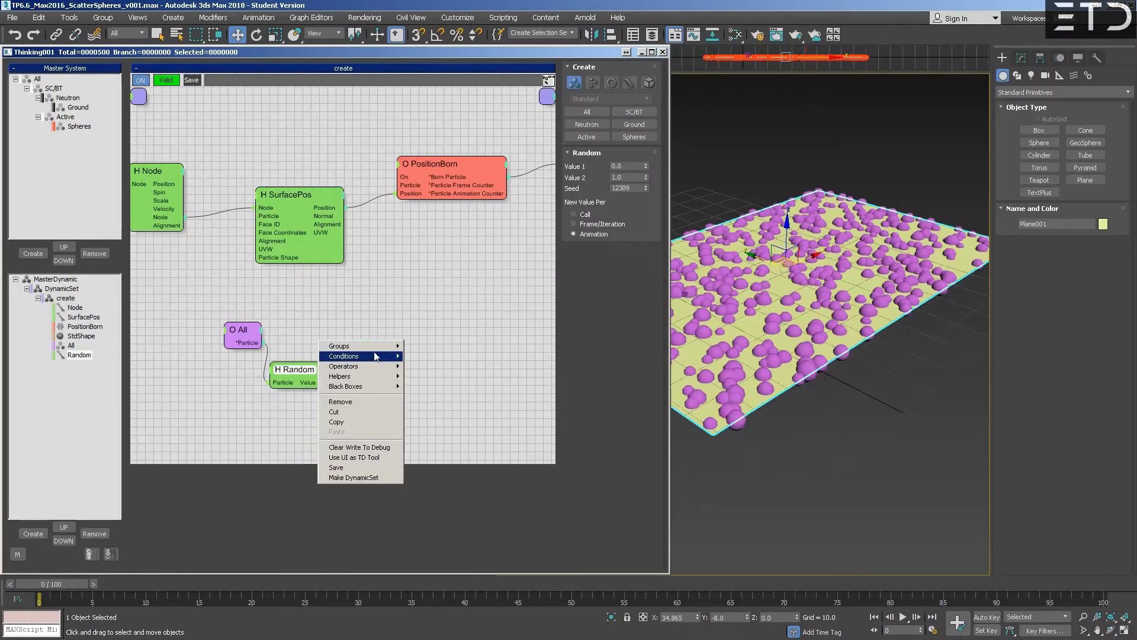
mouse_move(344, 366)
mouse_move(426, 366)
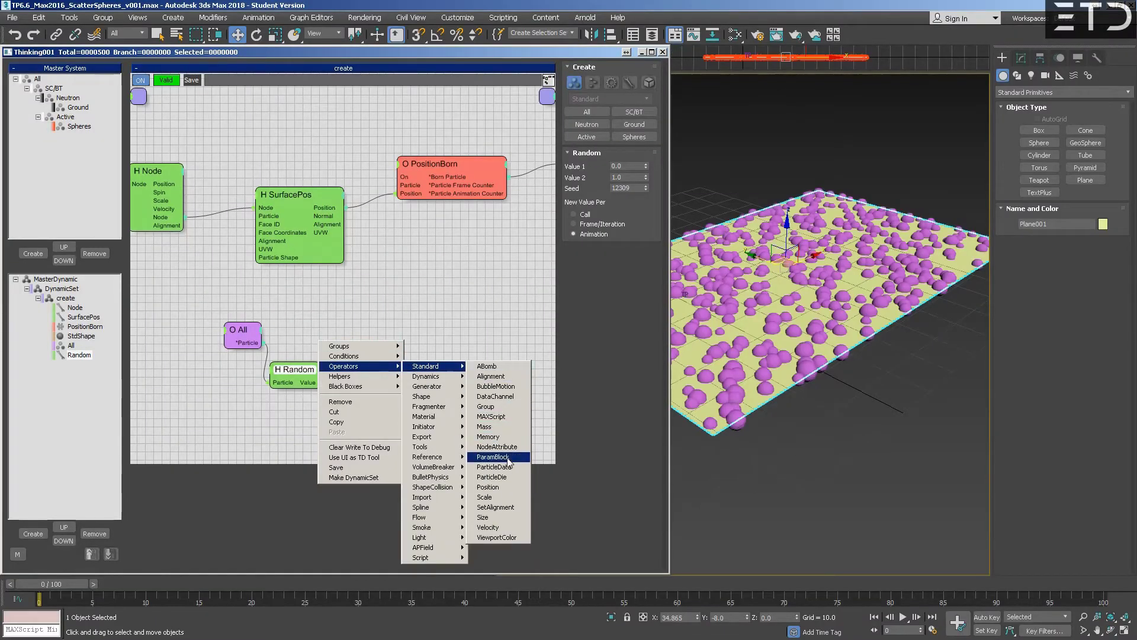
click(485, 516)
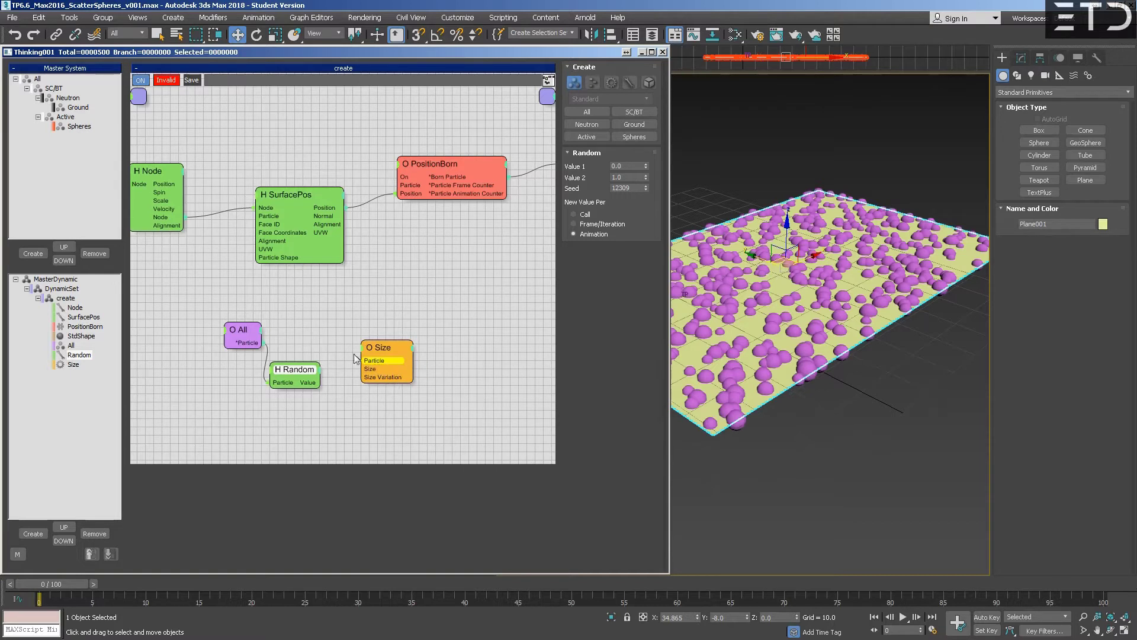
drag(261, 343, 396, 328)
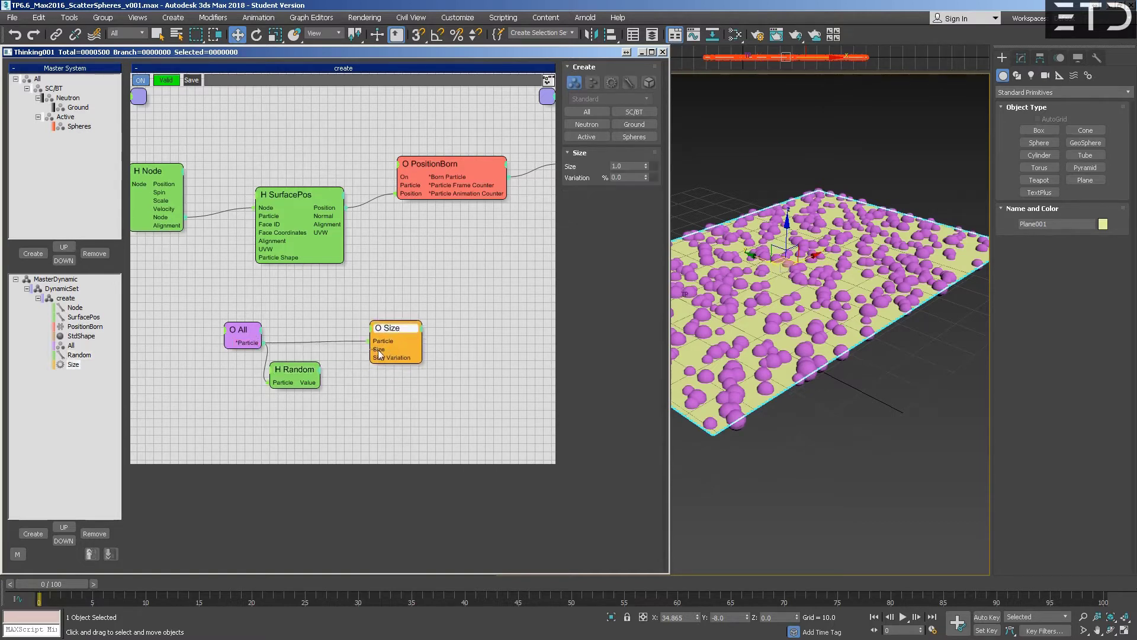
drag(308, 375, 314, 366)
drag(384, 332, 372, 332)
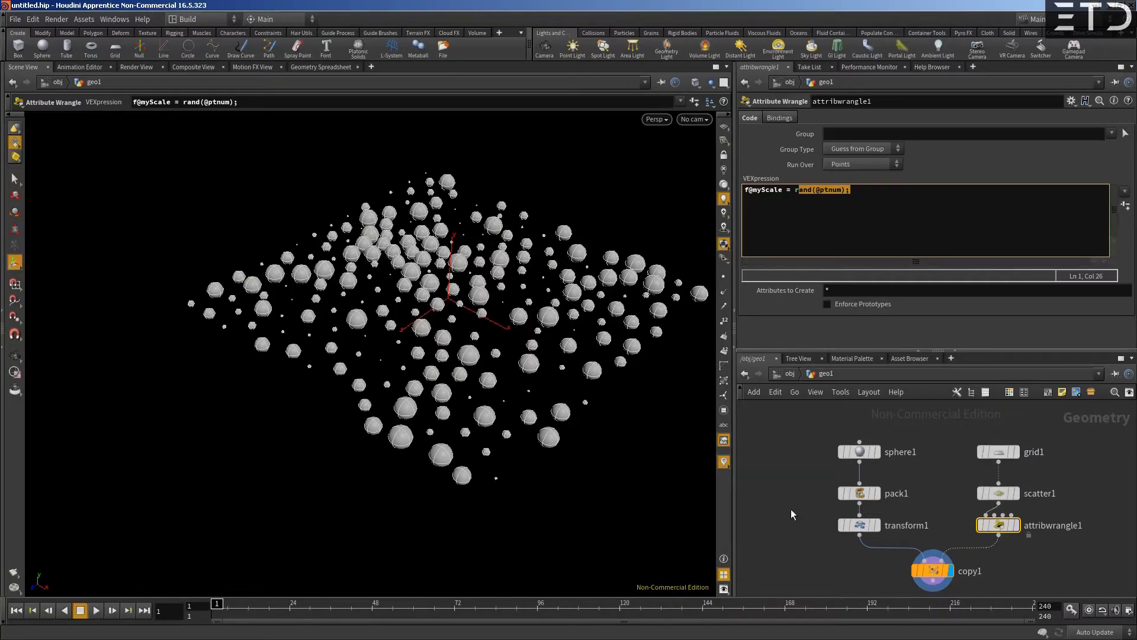
Review copy1's myScale stamp, then highlight transform1's Uniform Scale stamp expression.
click(859, 525)
click(932, 570)
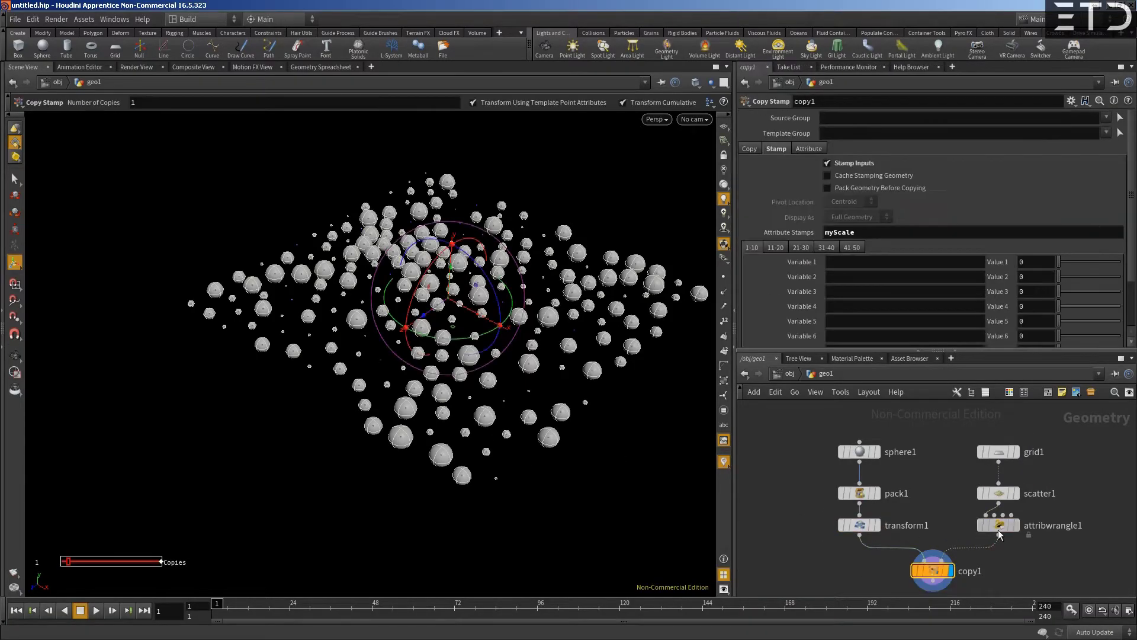
click(999, 527)
click(932, 570)
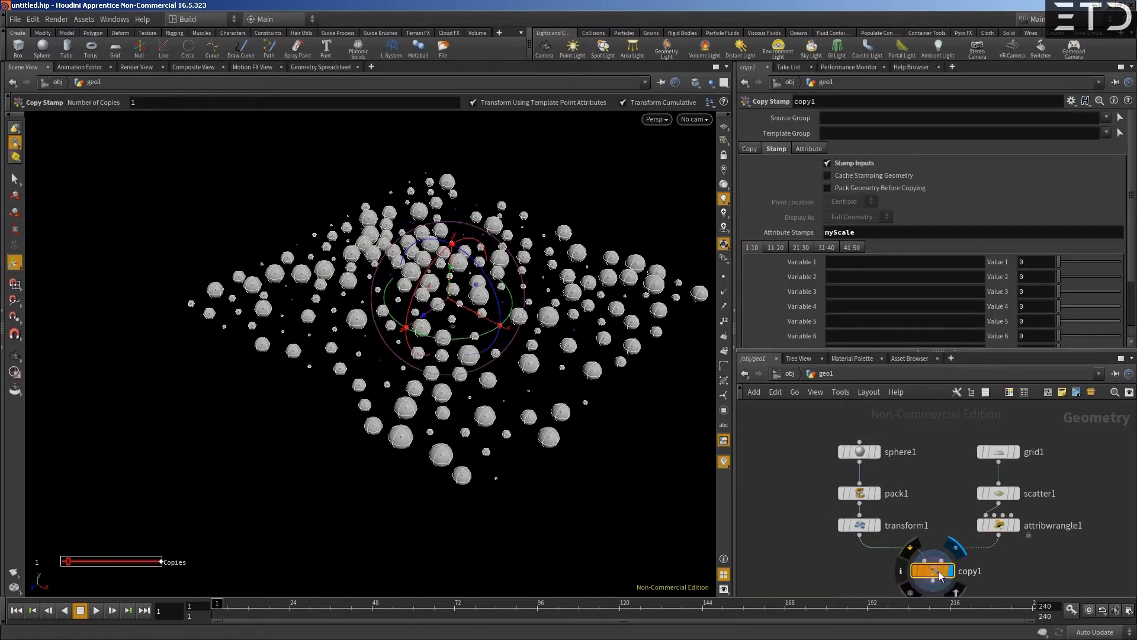
click(932, 591)
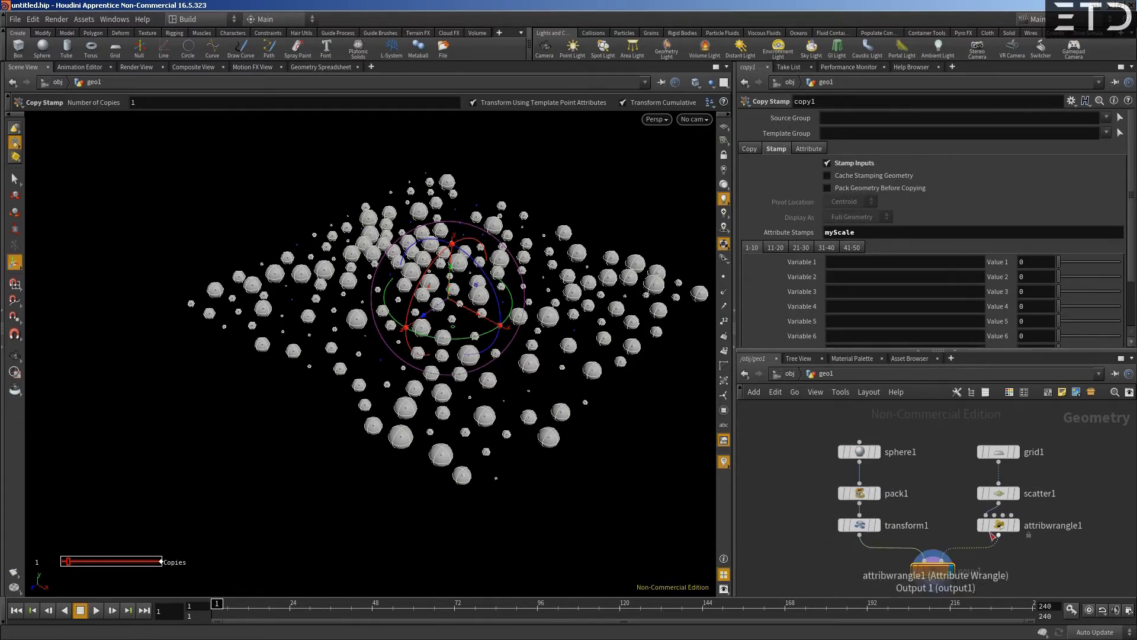
click(861, 525)
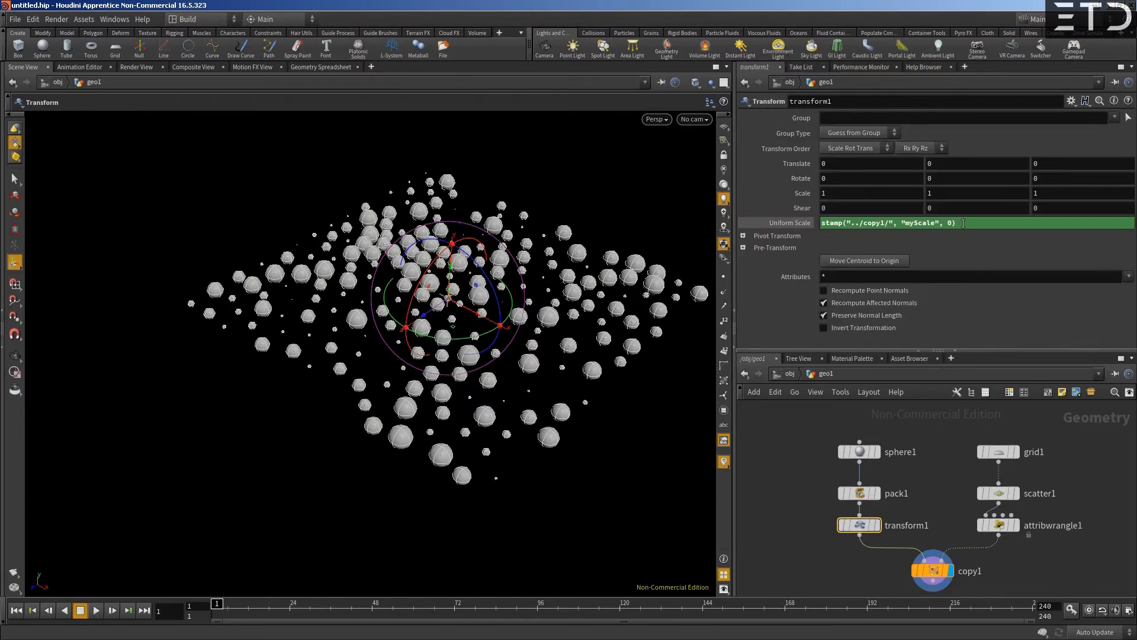
drag(963, 223, 787, 240)
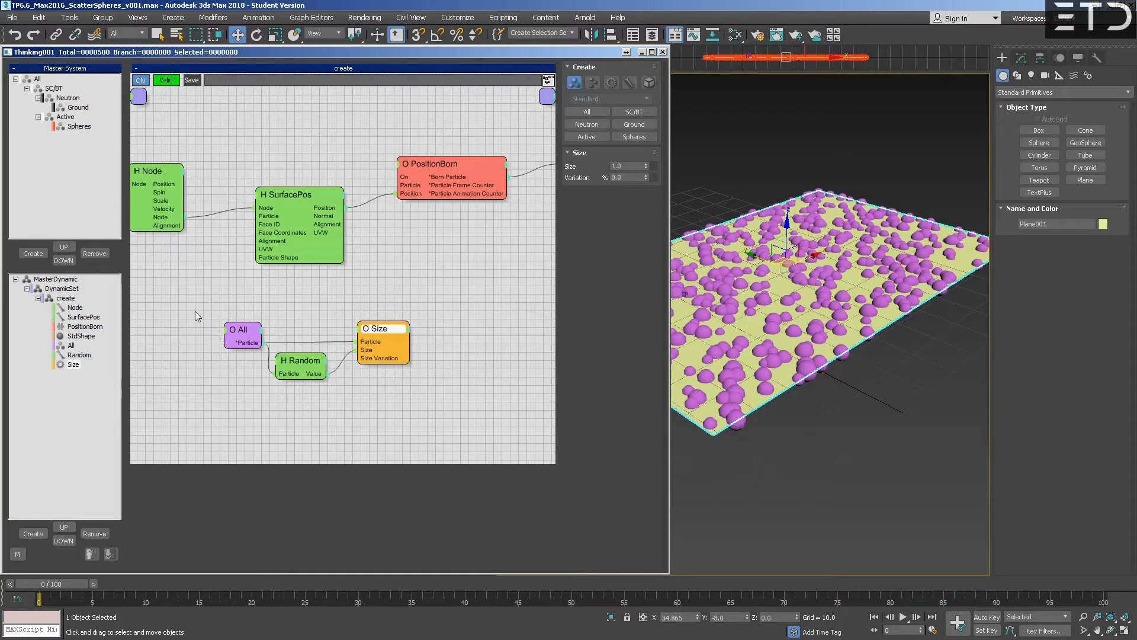
Remove the All, Random and Size nodes, leaving Node, SurfacePos, PositionBorn and StdShape.
drag(199, 325, 382, 400)
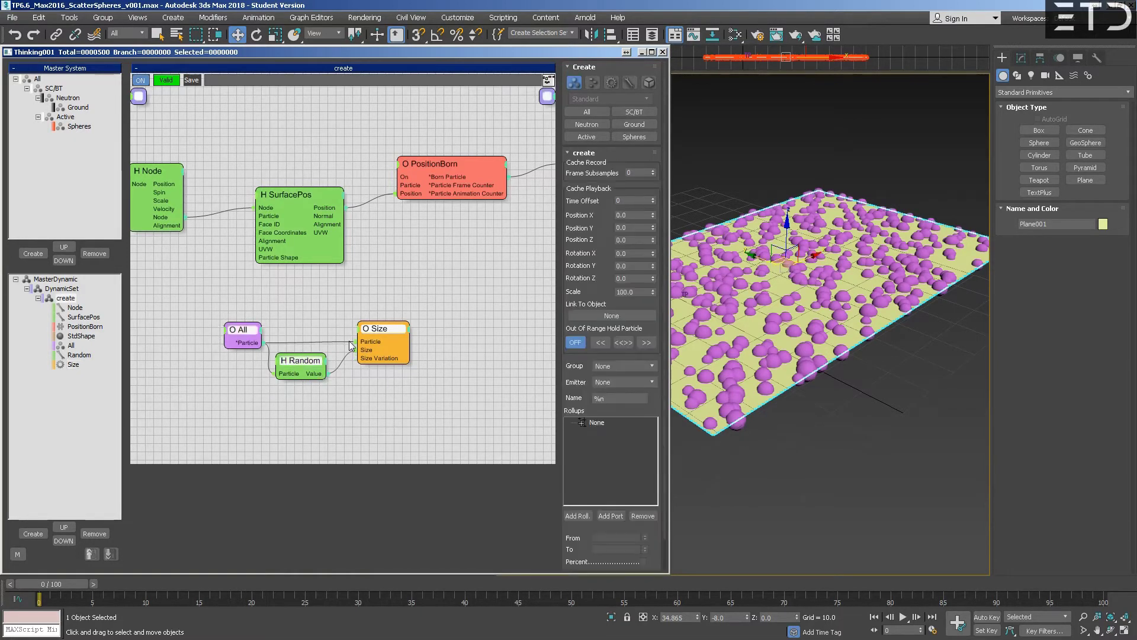
right_click(317, 303)
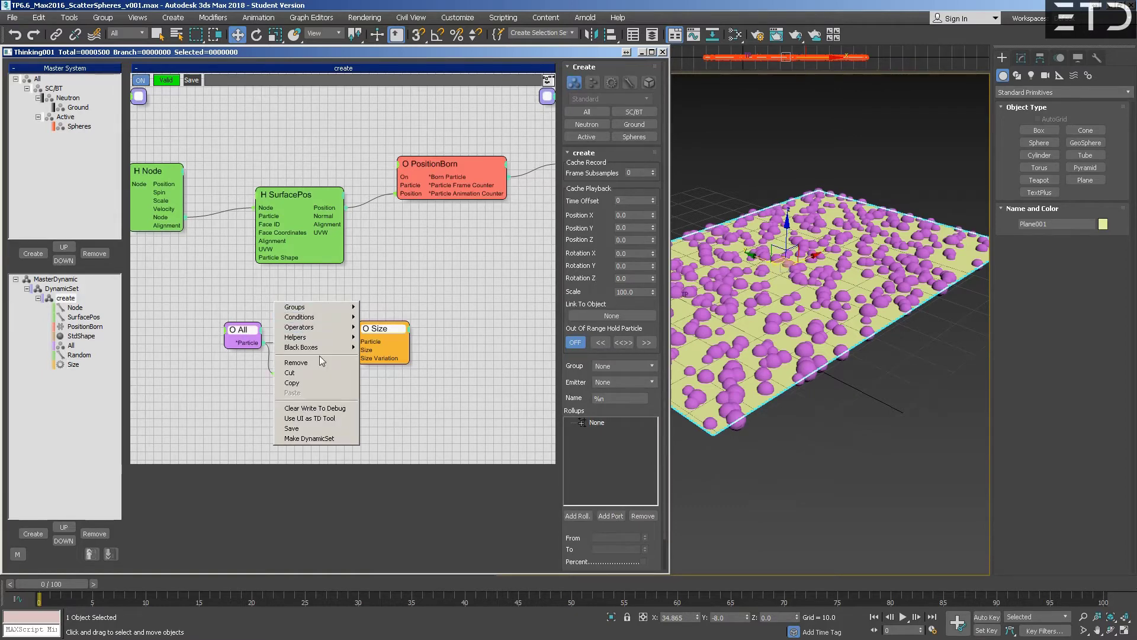
click(320, 363)
middle_drag(405, 317, 382, 305)
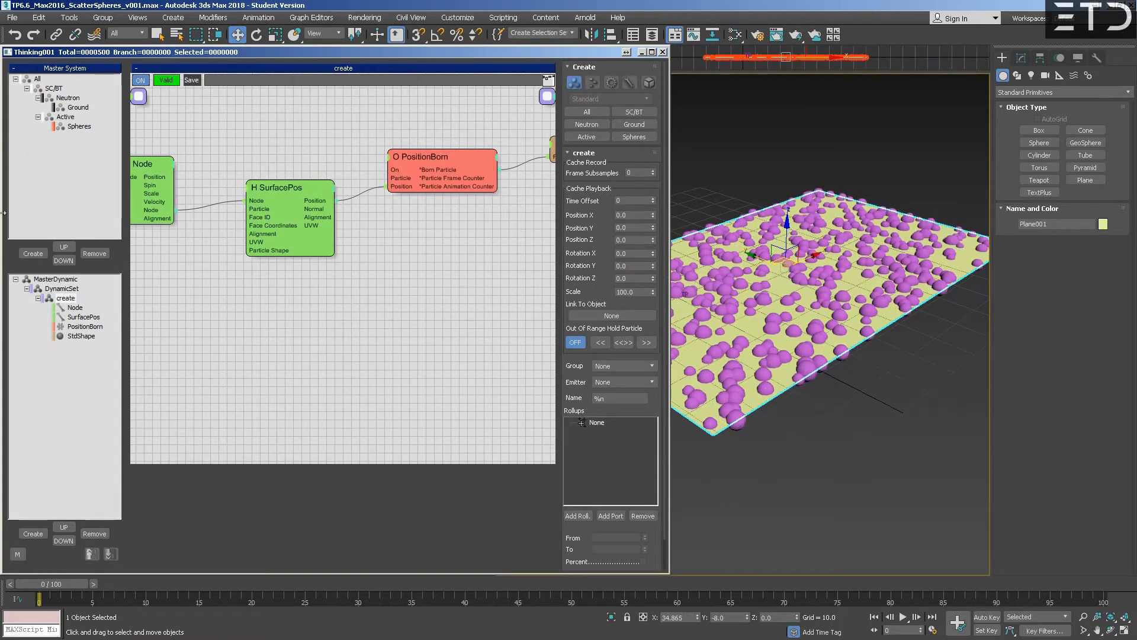
Create a second dynamic set under MasterDynamic and enlarge its empty graph area.
click(61, 288)
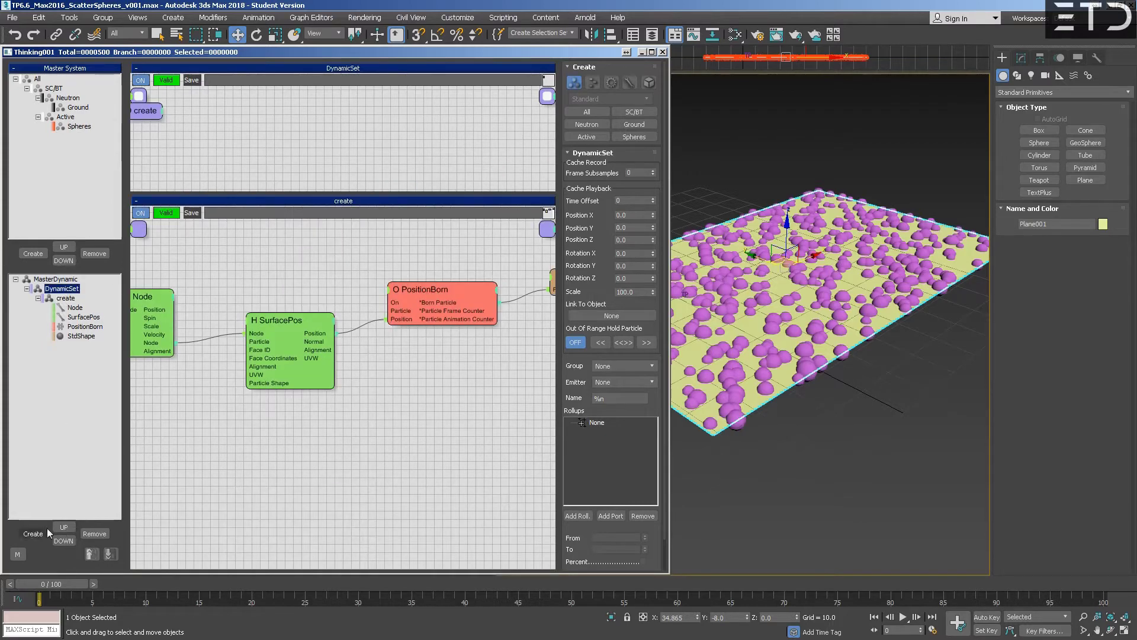
click(46, 531)
click(89, 345)
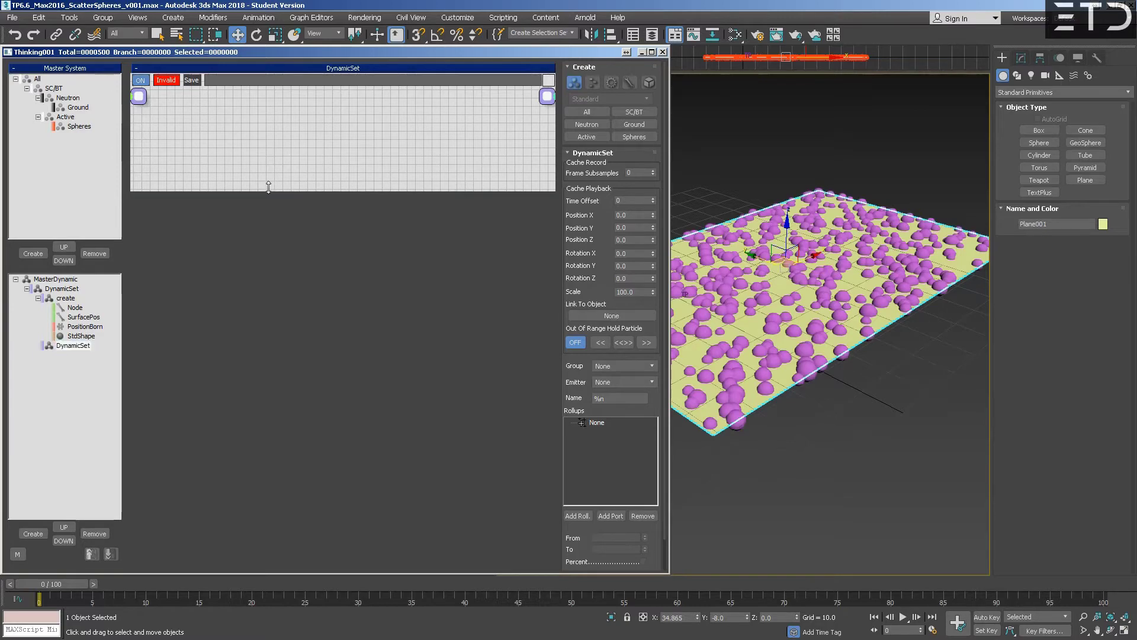
drag(266, 191, 237, 346)
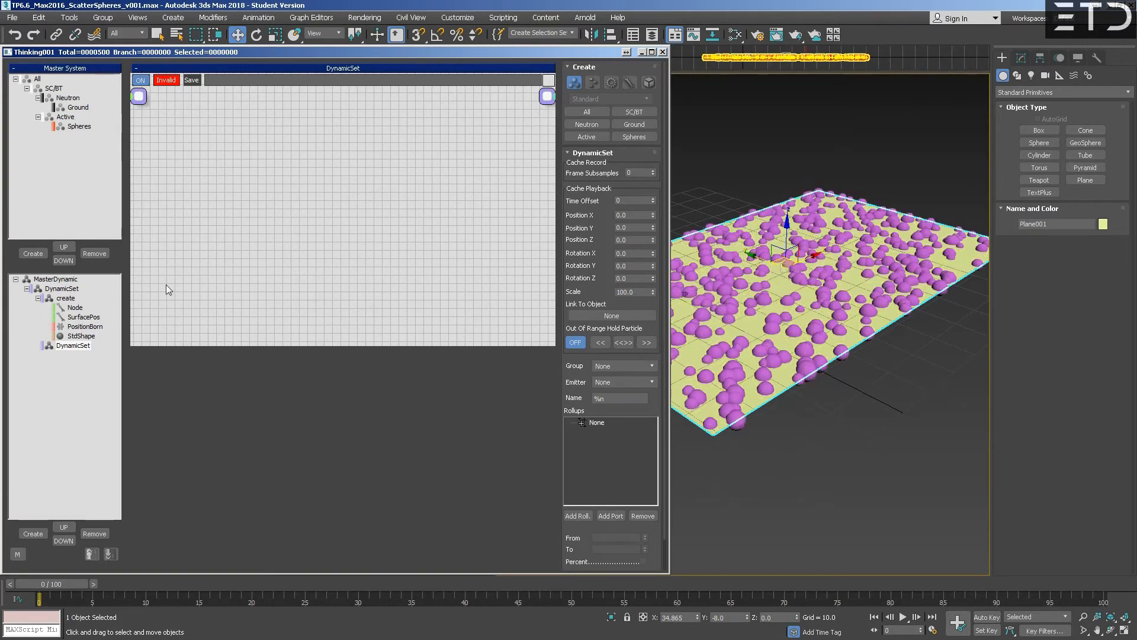
Check that PositionBorn births into the Spheres particle group.
click(87, 328)
drag(450, 163, 438, 169)
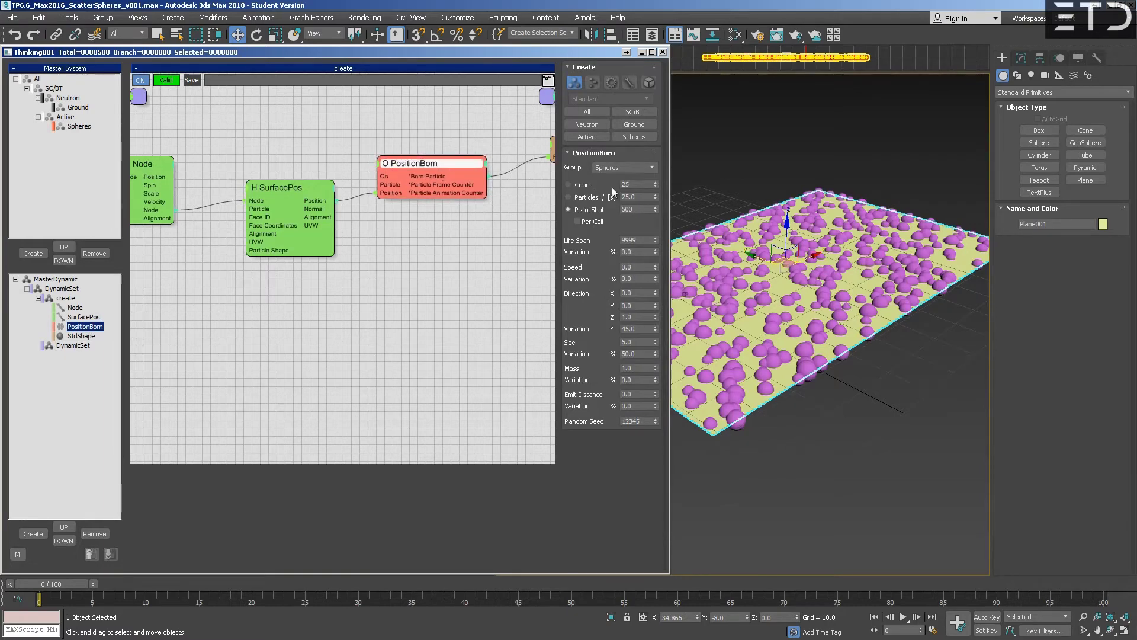
click(616, 169)
click(616, 169)
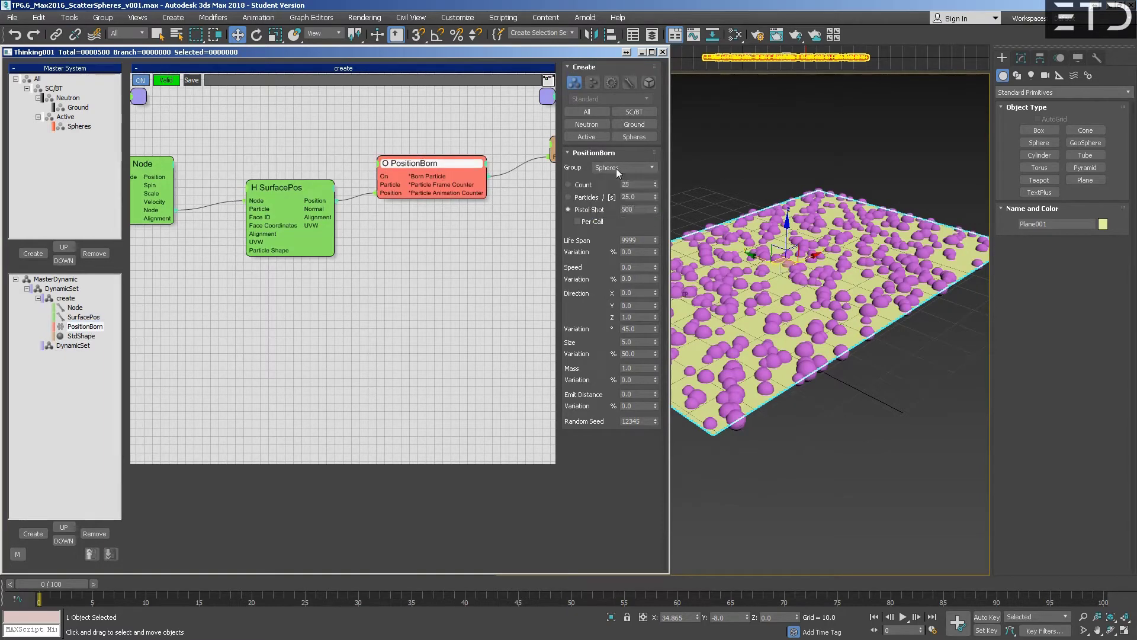
double_click(70, 127)
click(303, 257)
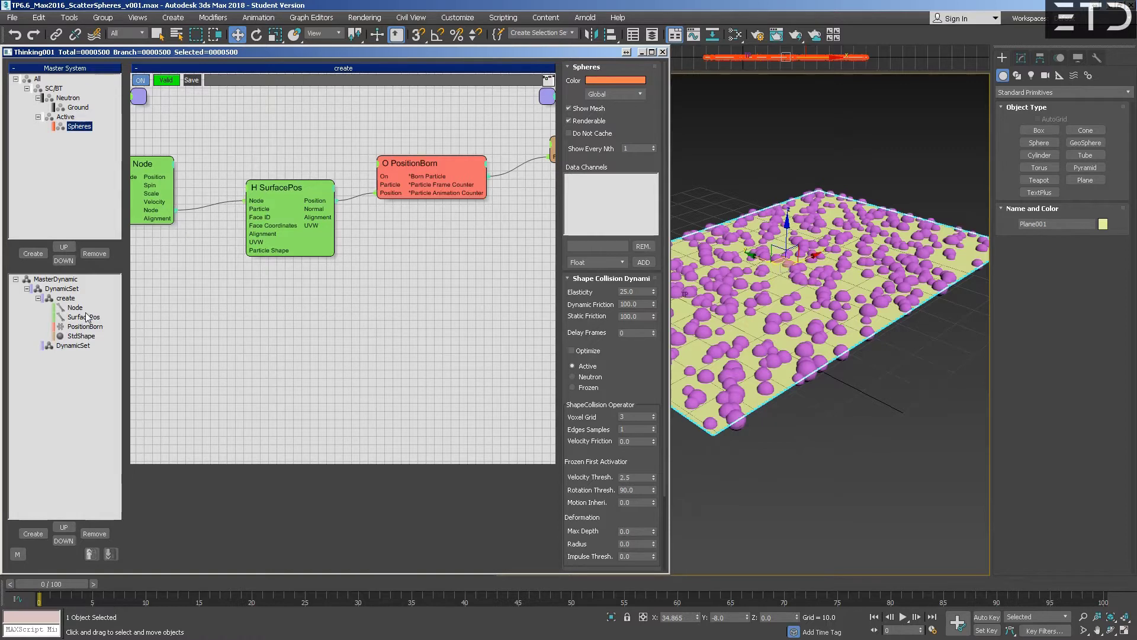
Rename the new set to gravity and drag the Spheres group into its graph.
click(78, 346)
click(77, 347)
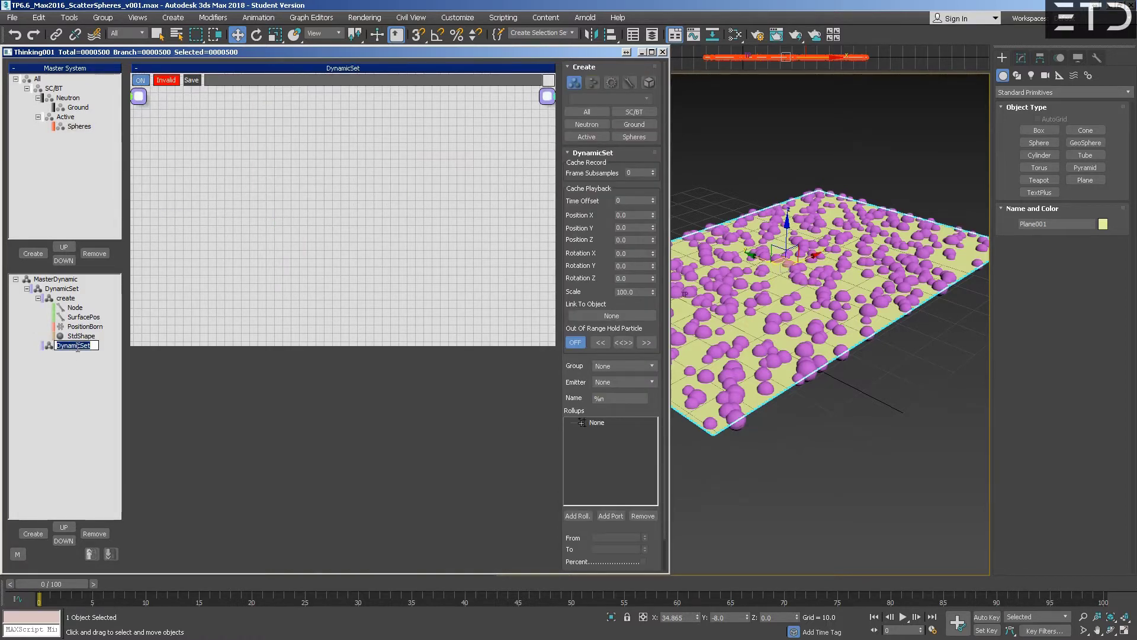
text(gravo)
text(ty)
key(Return)
drag(83, 126, 249, 162)
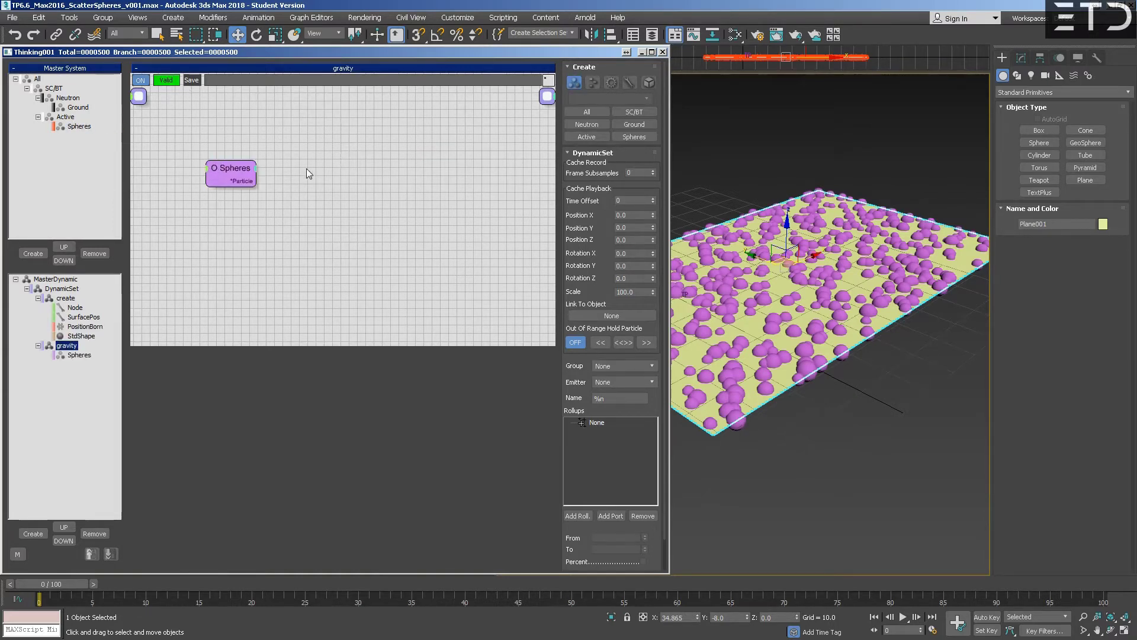
Add a Force operator and wire the Spheres group's particles into it.
right_click(265, 171)
mouse_move(302, 195)
mouse_move(393, 216)
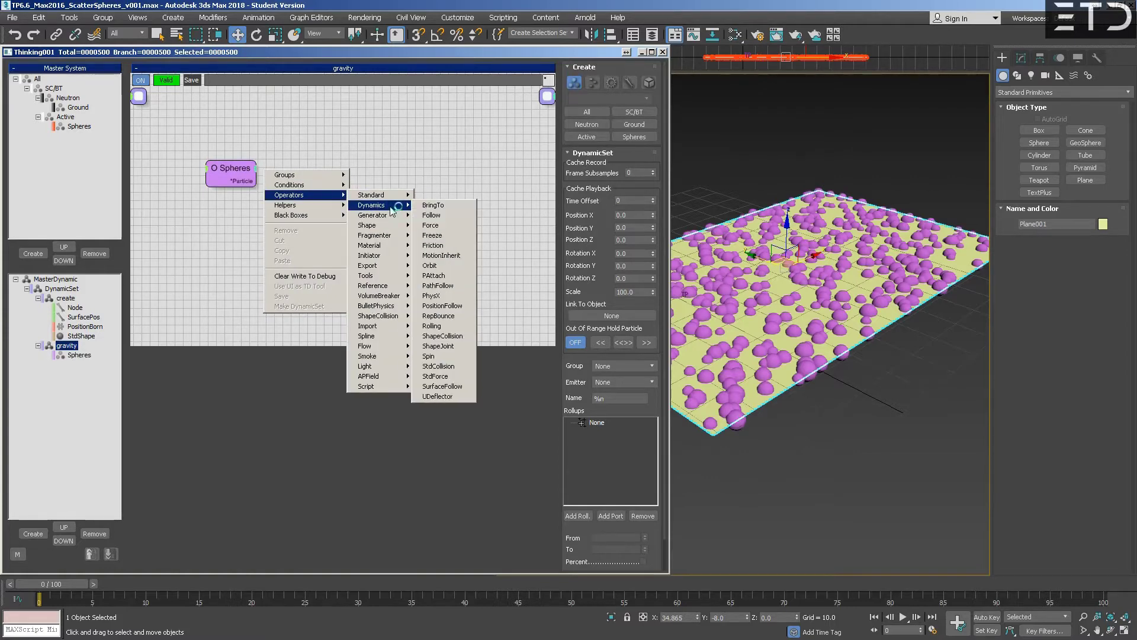
click(441, 226)
drag(330, 184, 365, 176)
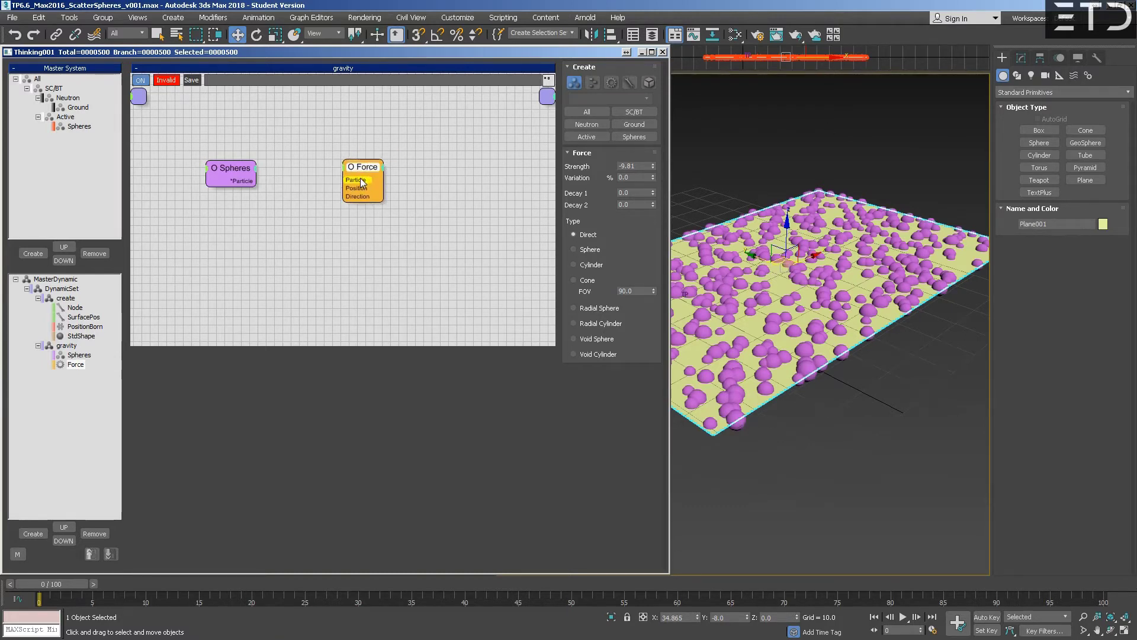
mouse_move(364, 179)
mouse_down()
mouse_move(245, 180)
mouse_move(265, 174)
mouse_move(257, 162)
mouse_move(373, 175)
mouse_move(364, 163)
mouse_up()
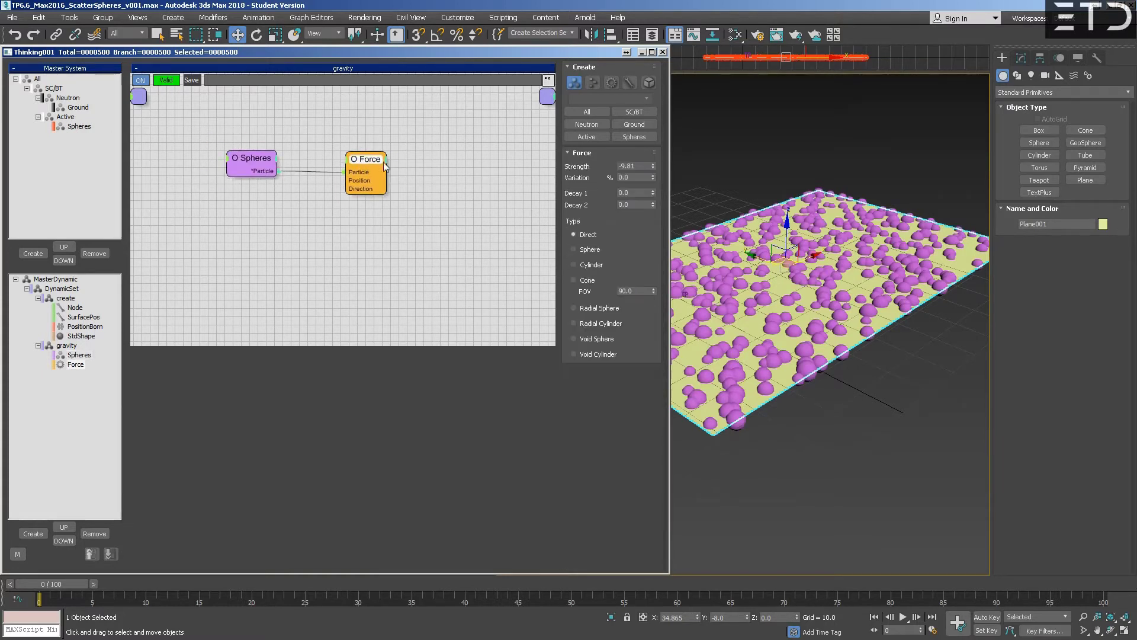
Set Force Strength to -98.0, then scrub the timeline and orbit to watch spheres fall.
double_click(622, 166)
text(-98.0)
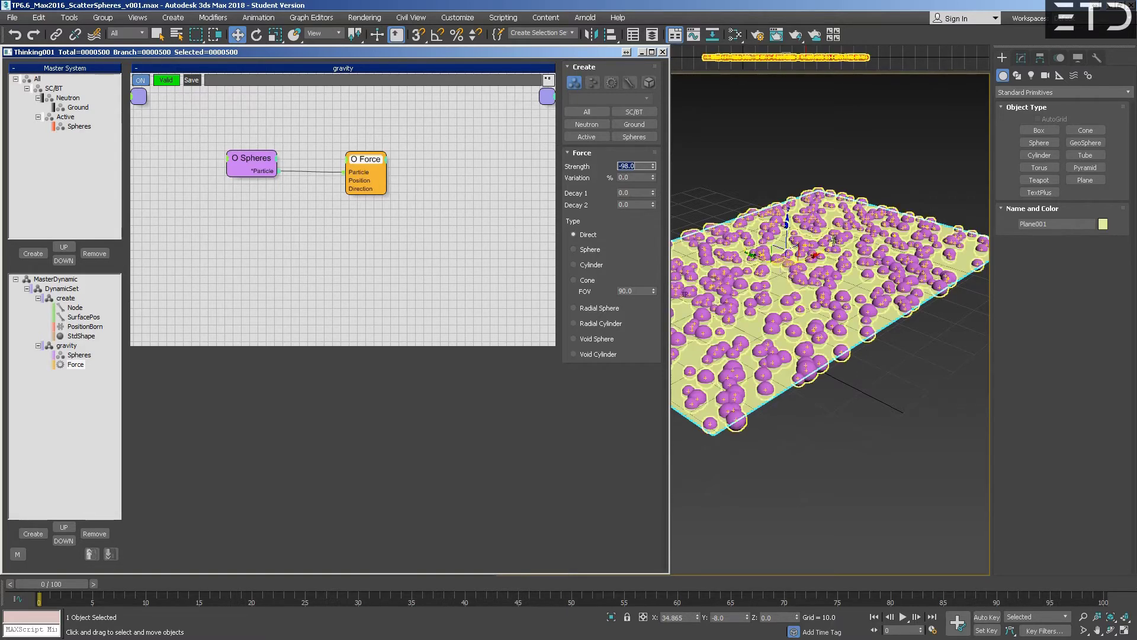
drag(49, 585, 364, 553)
key(w)
alt+middle_drag(859, 414, 859, 176)
alt+middle_drag(875, 242, 951, 140)
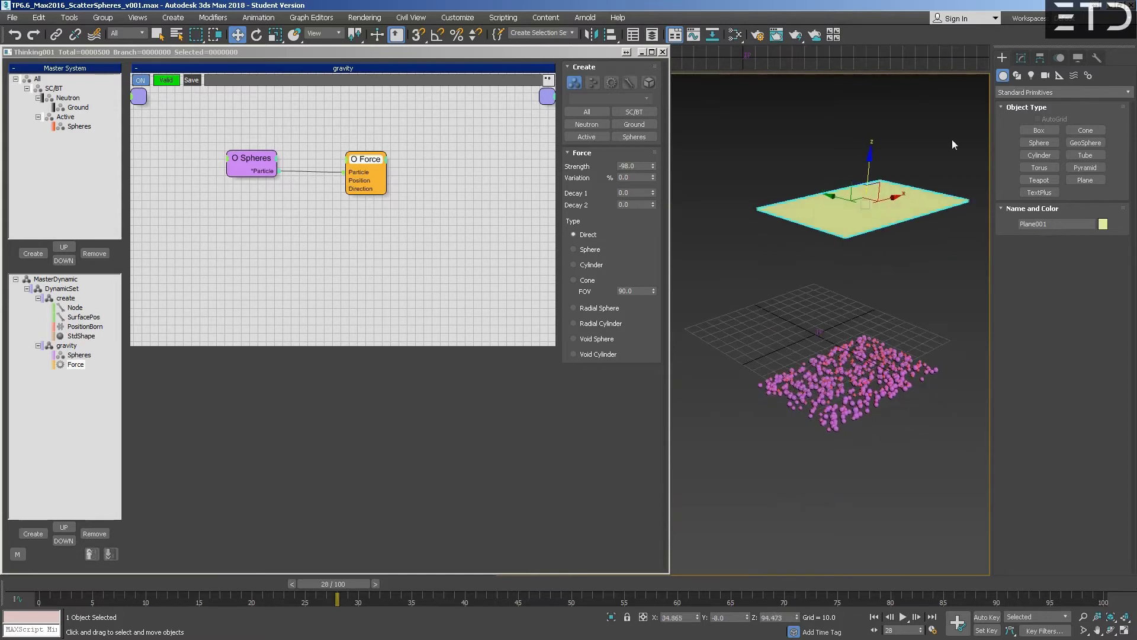
Draw a large thin box (height -11.294) beneath the plane and scrub to see particles land.
click(1038, 130)
drag(852, 244, 817, 470)
click(818, 465)
click(817, 457)
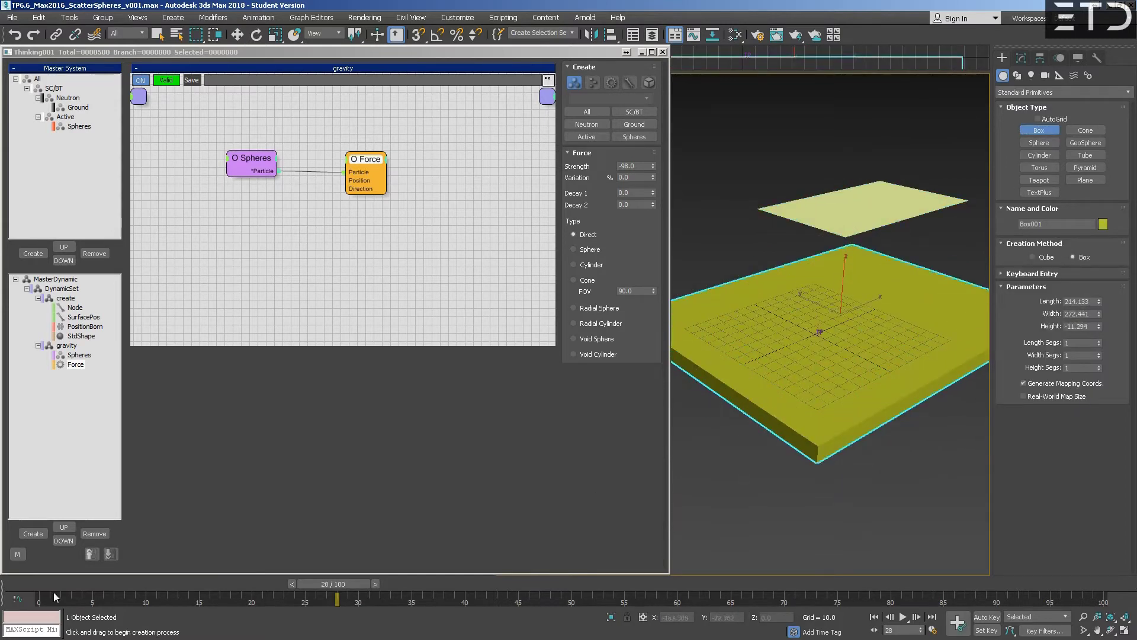
mouse_move(53, 592)
mouse_down()
mouse_move(584, 579)
mouse_move(447, 553)
mouse_move(39, 585)
mouse_up()
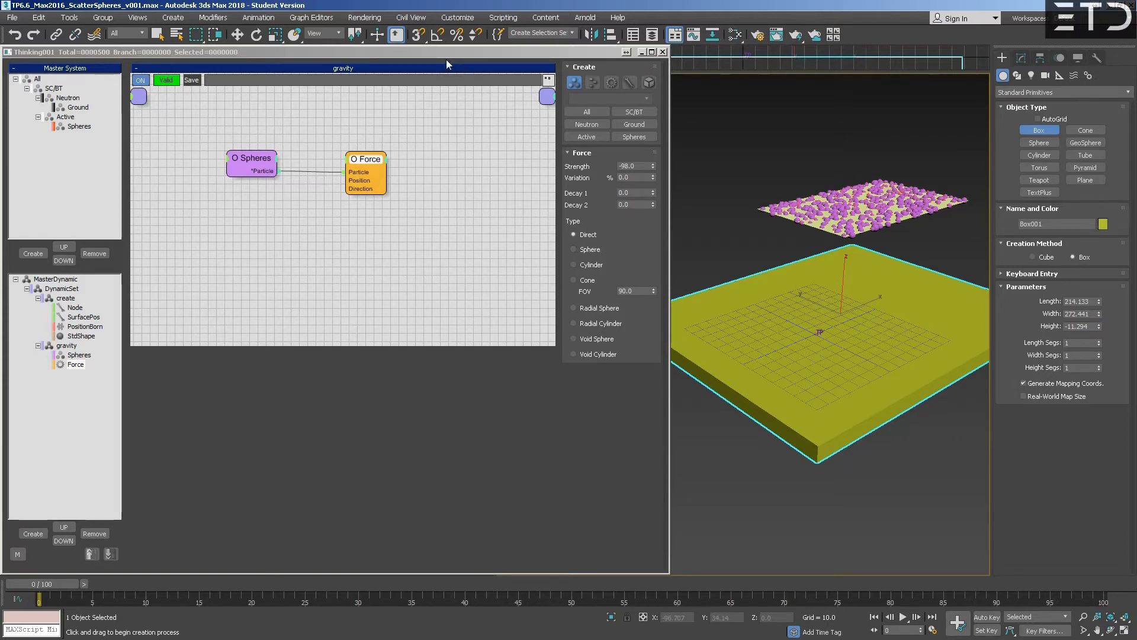
click(61, 289)
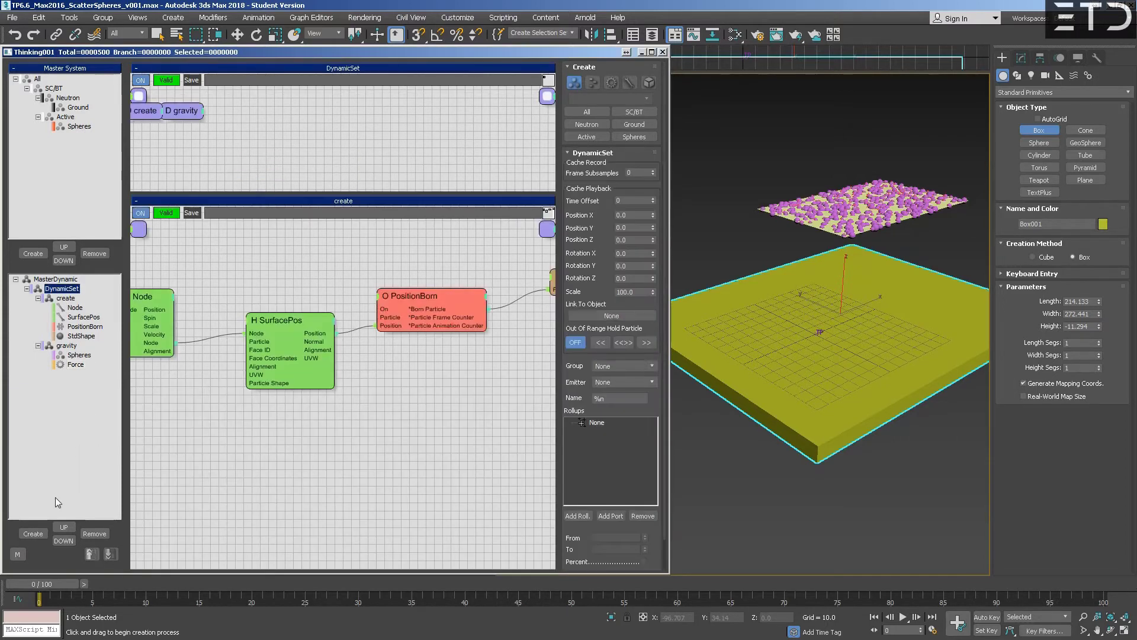
Create a new dynamic set named import and move it to the top of the list.
click(33, 533)
click(69, 375)
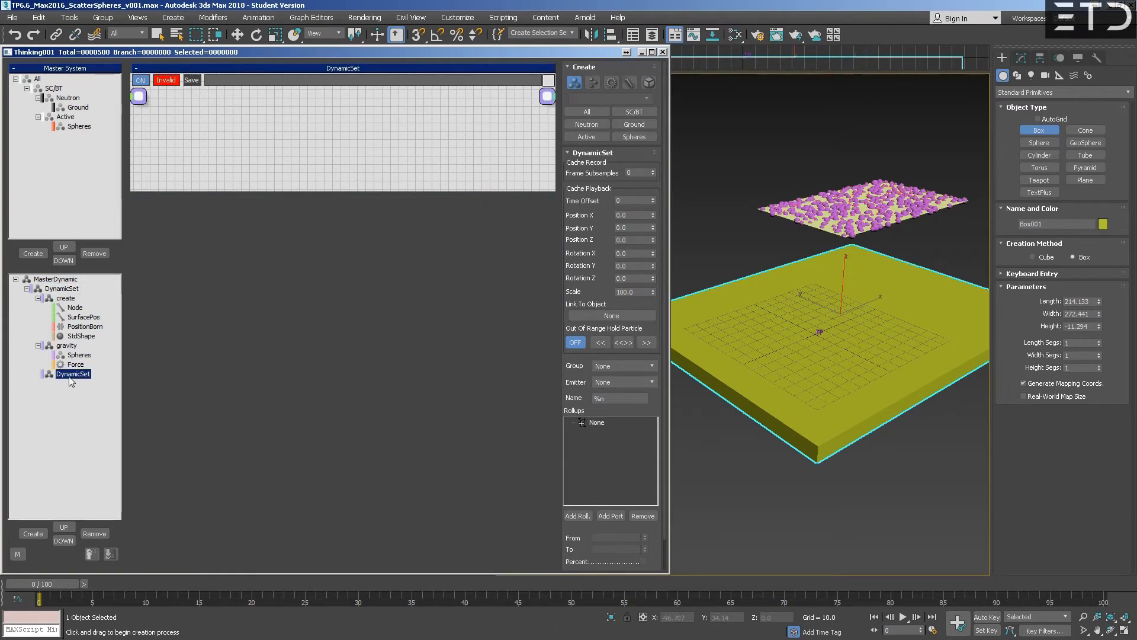
click(70, 376)
text(import)
key(Return)
click(64, 527)
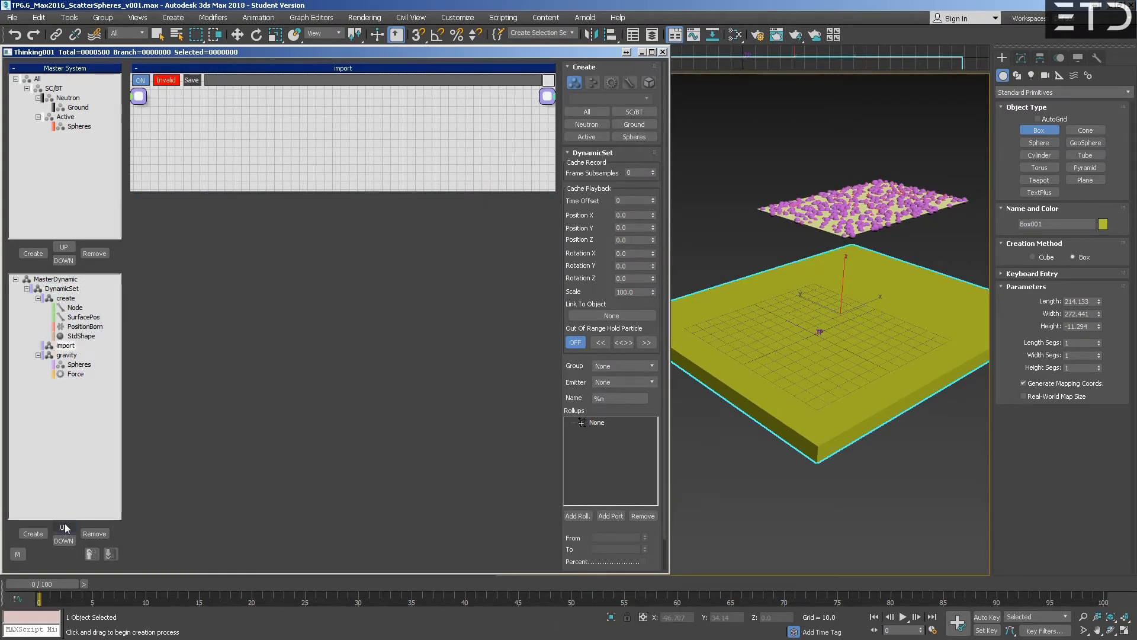
click(64, 527)
Add an ObjToParticle generator operator to the import graph.
right_click(223, 111)
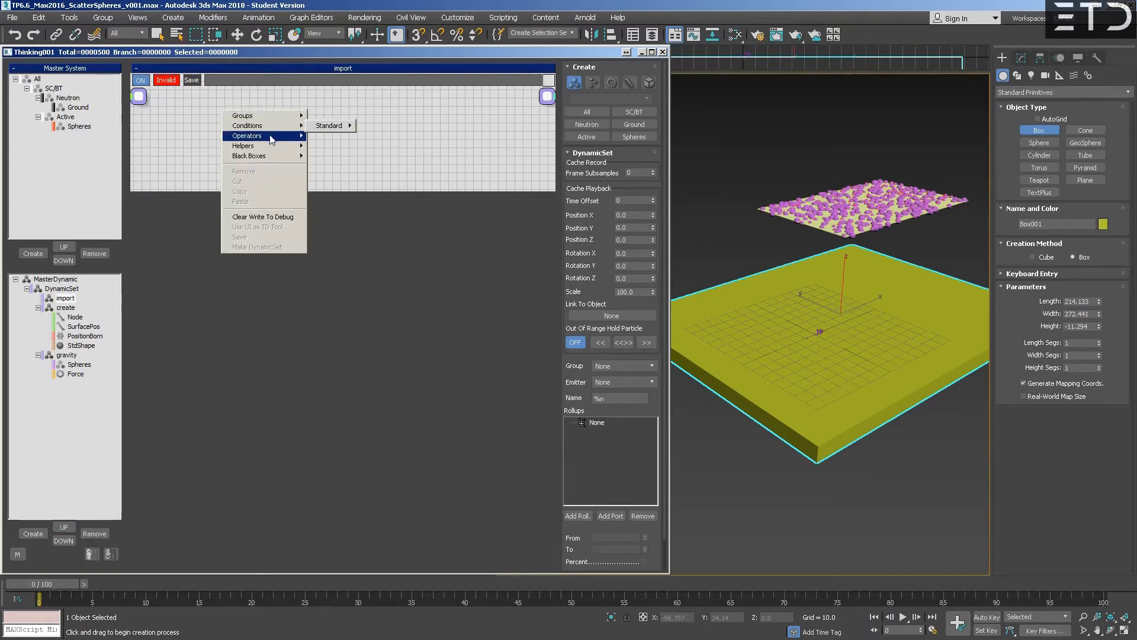
mouse_move(272, 137)
mouse_move(338, 146)
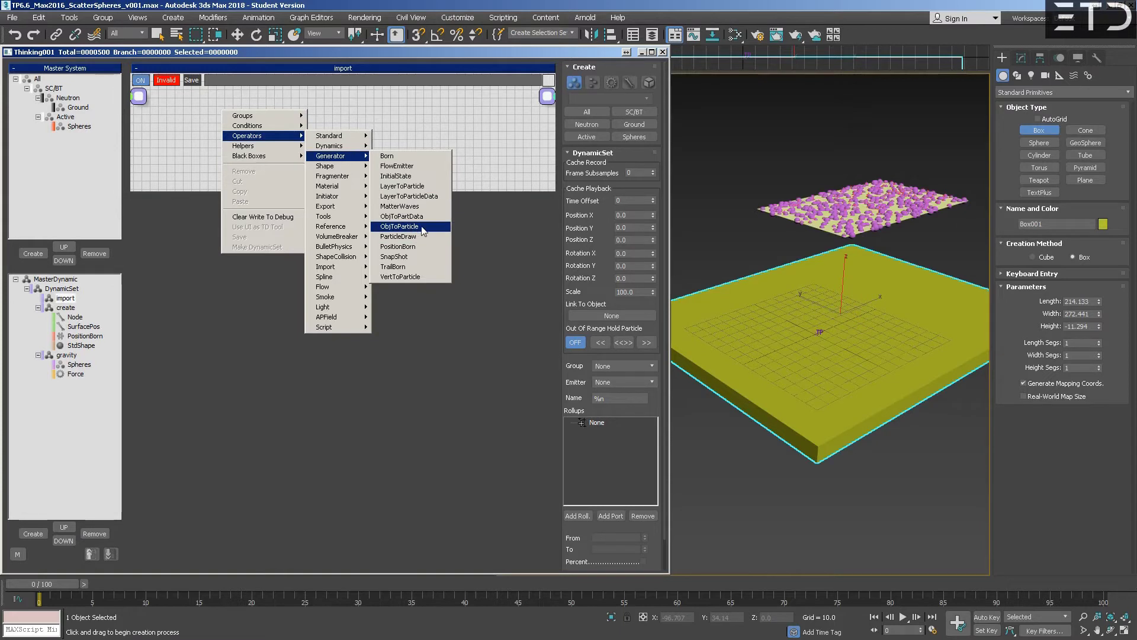
click(409, 226)
drag(309, 124, 320, 123)
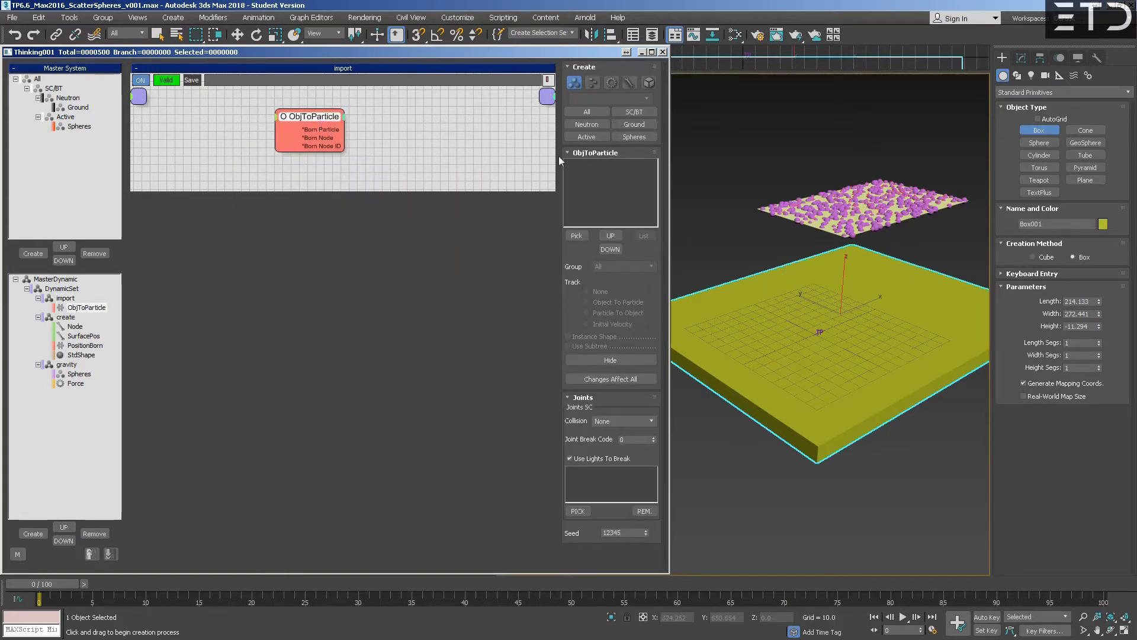
Add Box001 as an ObjToParticle source object, then draw a new sphere beside the box.
click(579, 237)
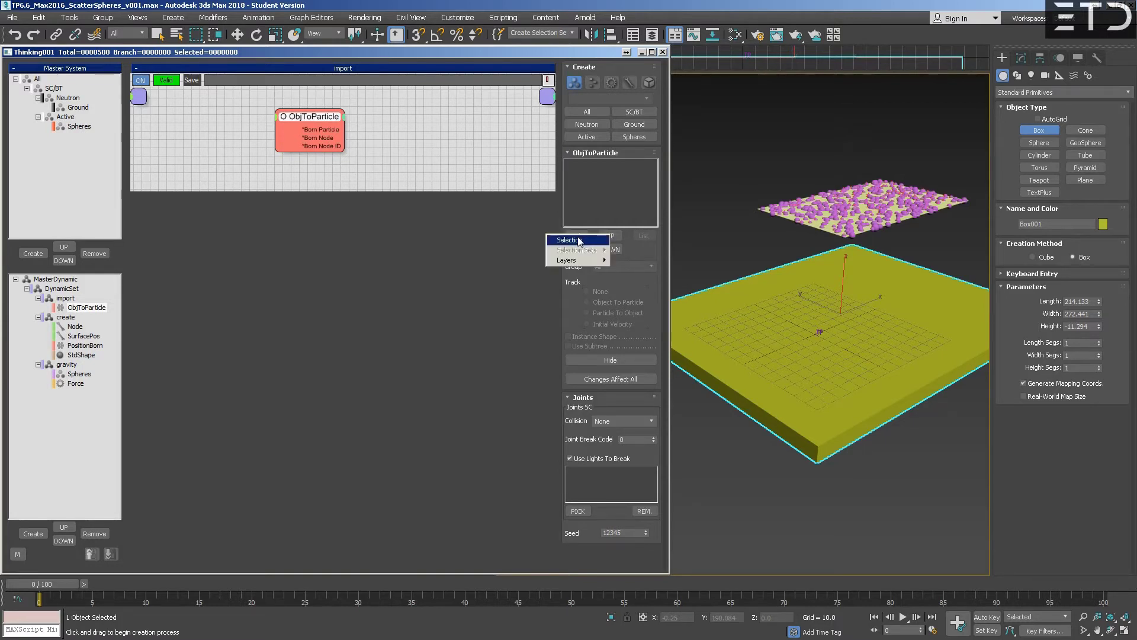
click(578, 239)
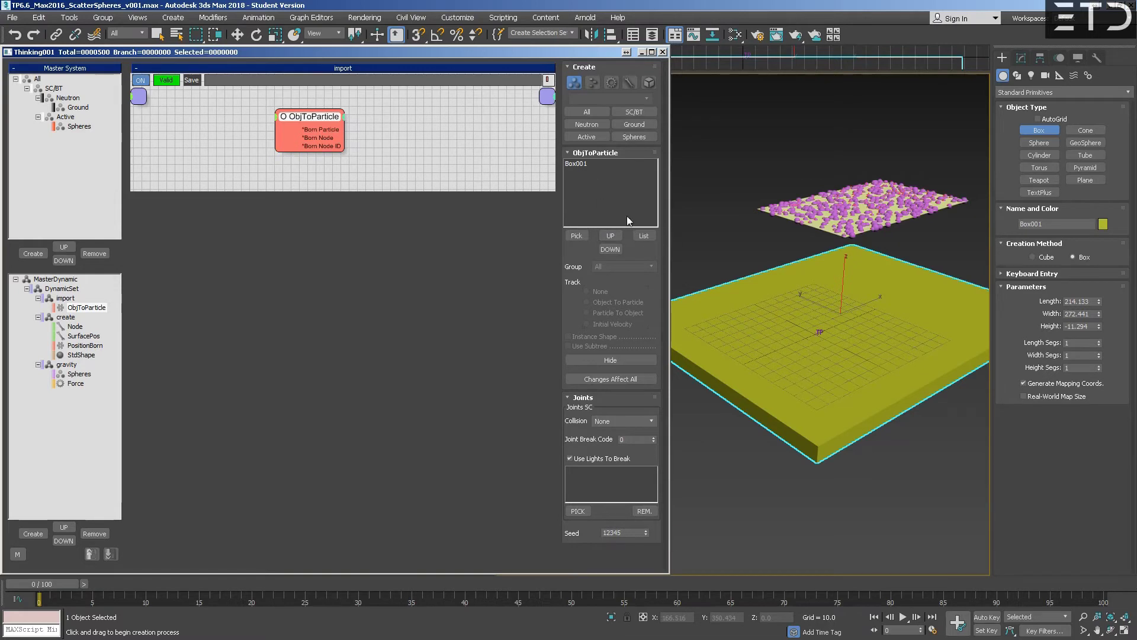
click(577, 163)
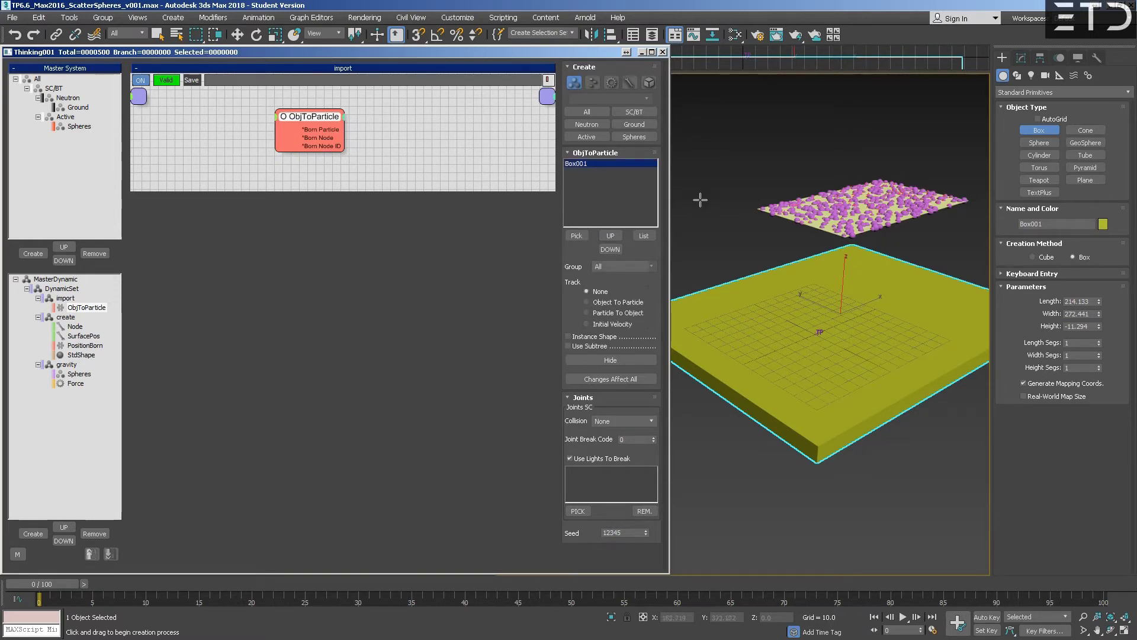
click(1038, 142)
mouse_move(744, 249)
mouse_down()
mouse_move(763, 261)
mouse_move(775, 252)
mouse_move(702, 255)
mouse_up()
Shift-copy the sphere twice into Sphere002 and Sphere003, then select all three spheres.
key(w)
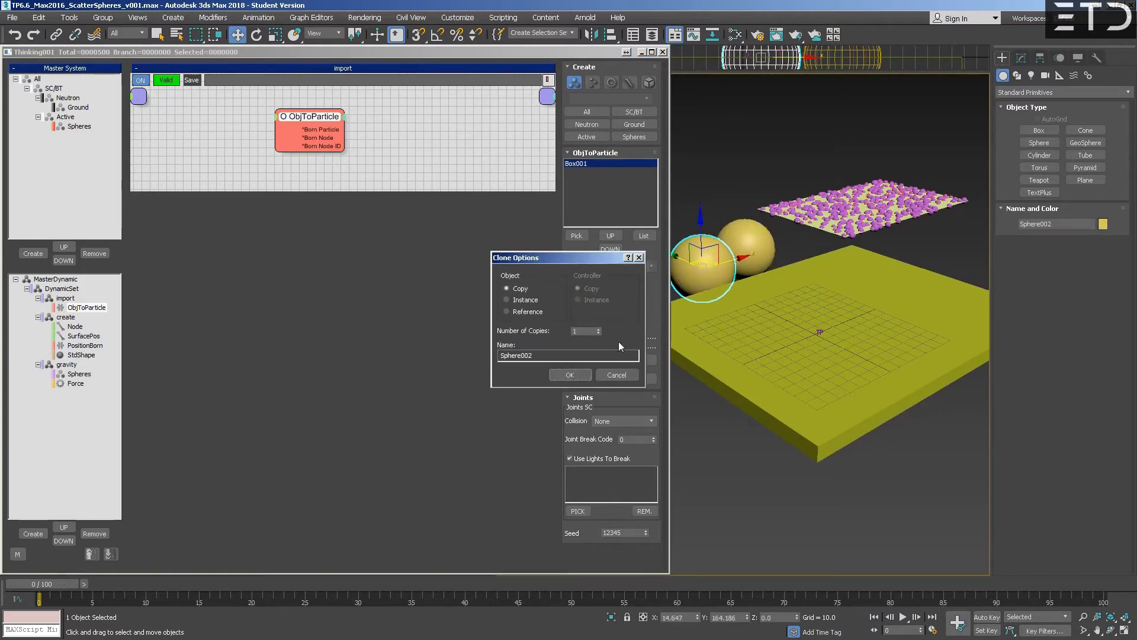
click(570, 374)
shift+drag(708, 258, 714, 226)
click(570, 374)
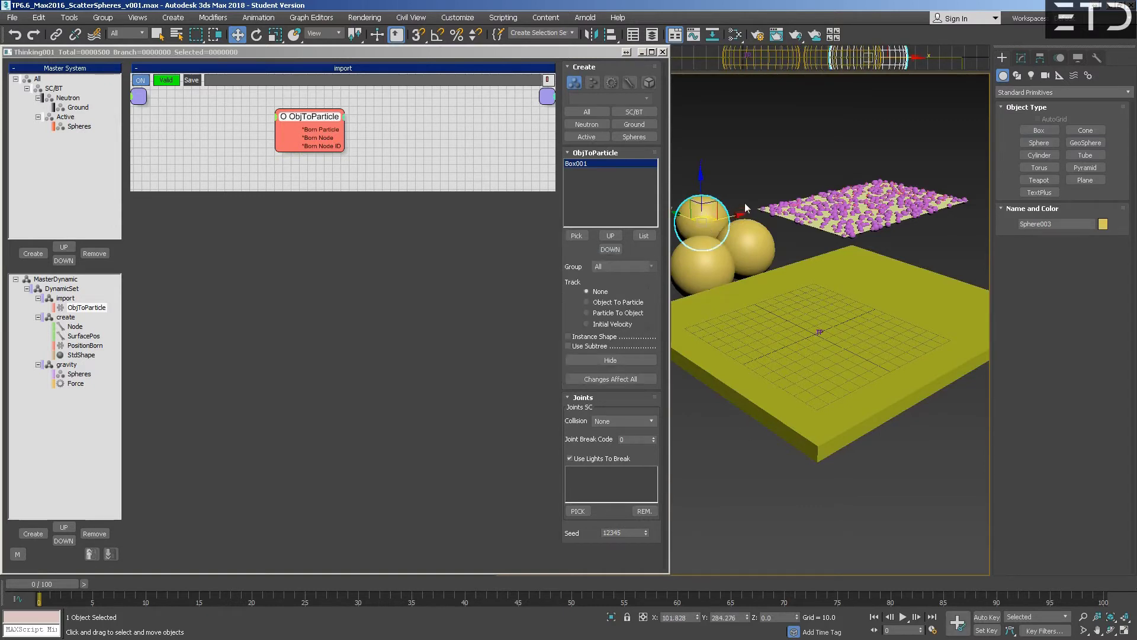
key(ctrl+q)
Add the three selected spheres to the ObjToParticle list, then remove them again.
click(577, 235)
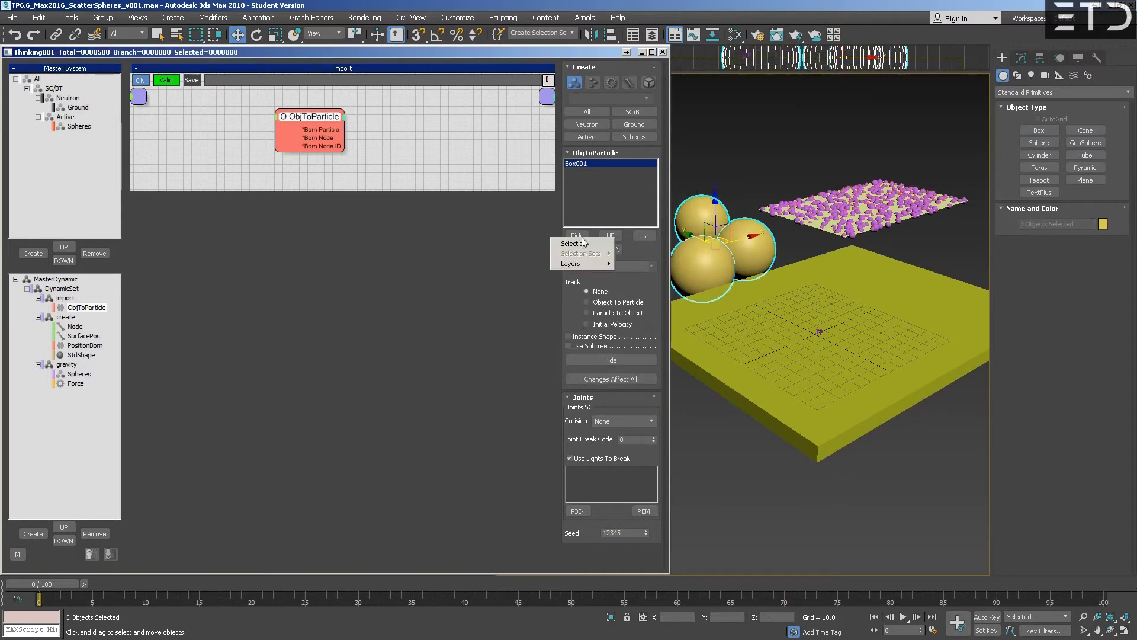
click(583, 248)
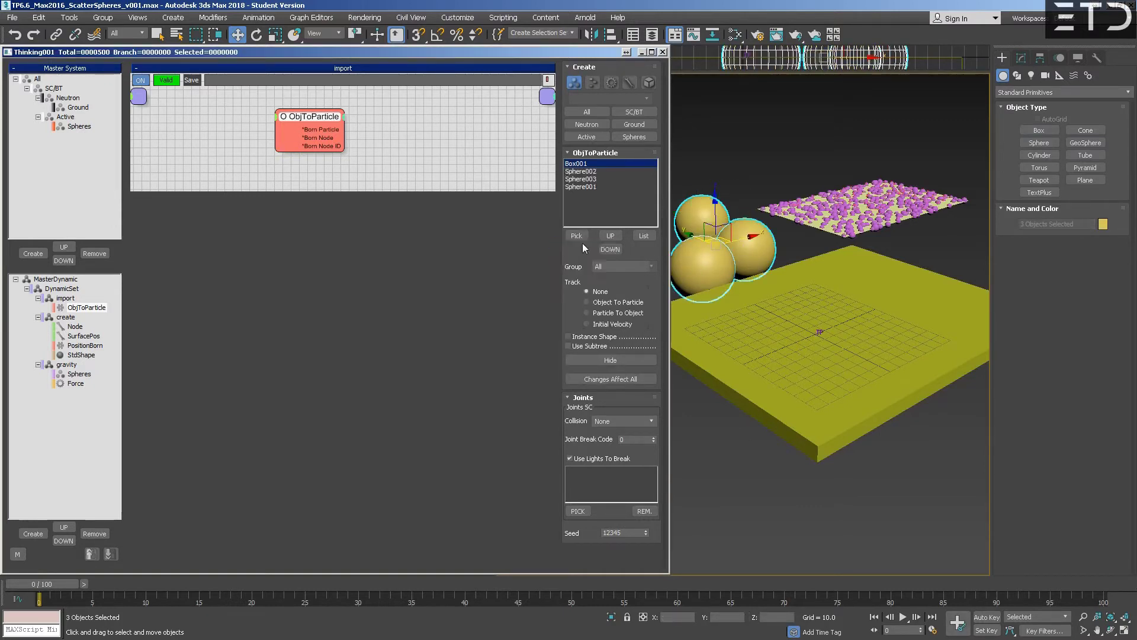
click(588, 173)
shift+click(589, 186)
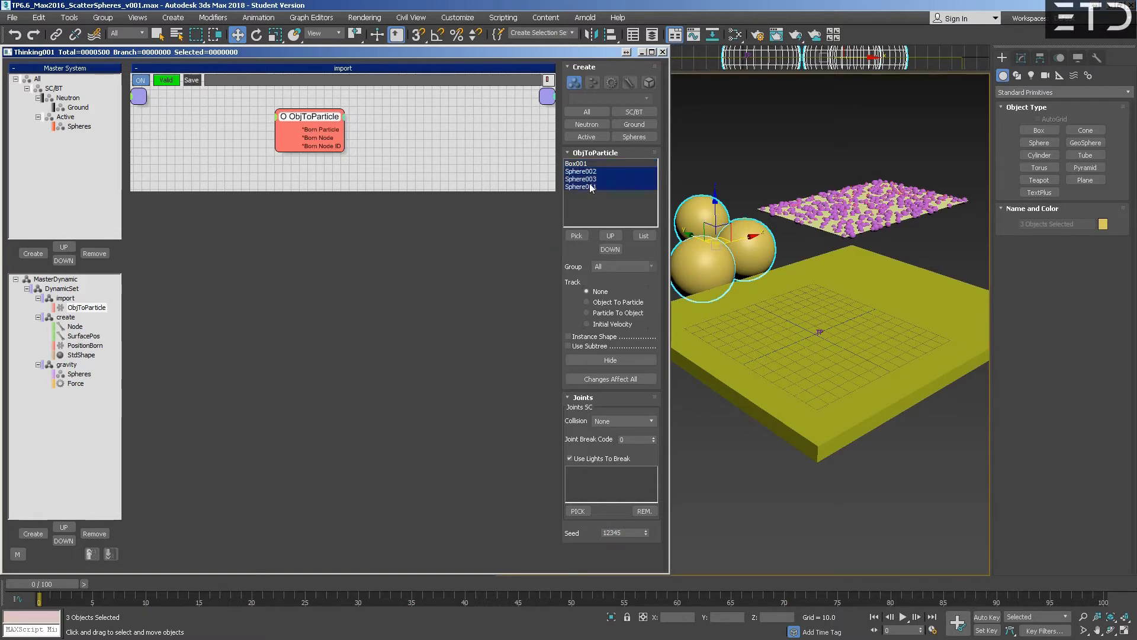
click(644, 235)
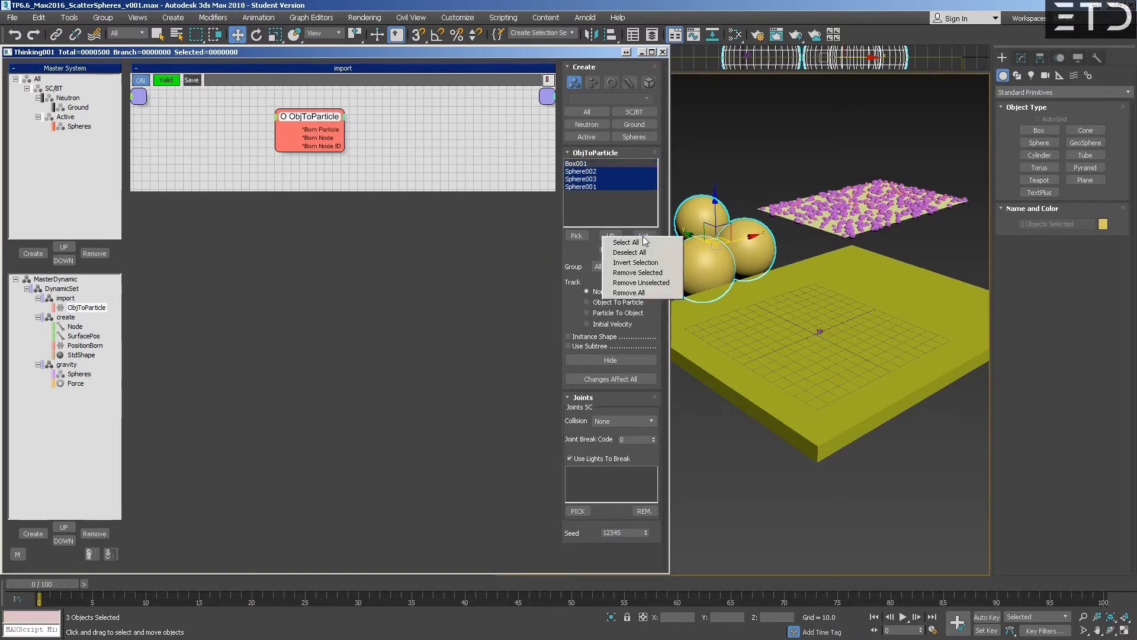
click(663, 272)
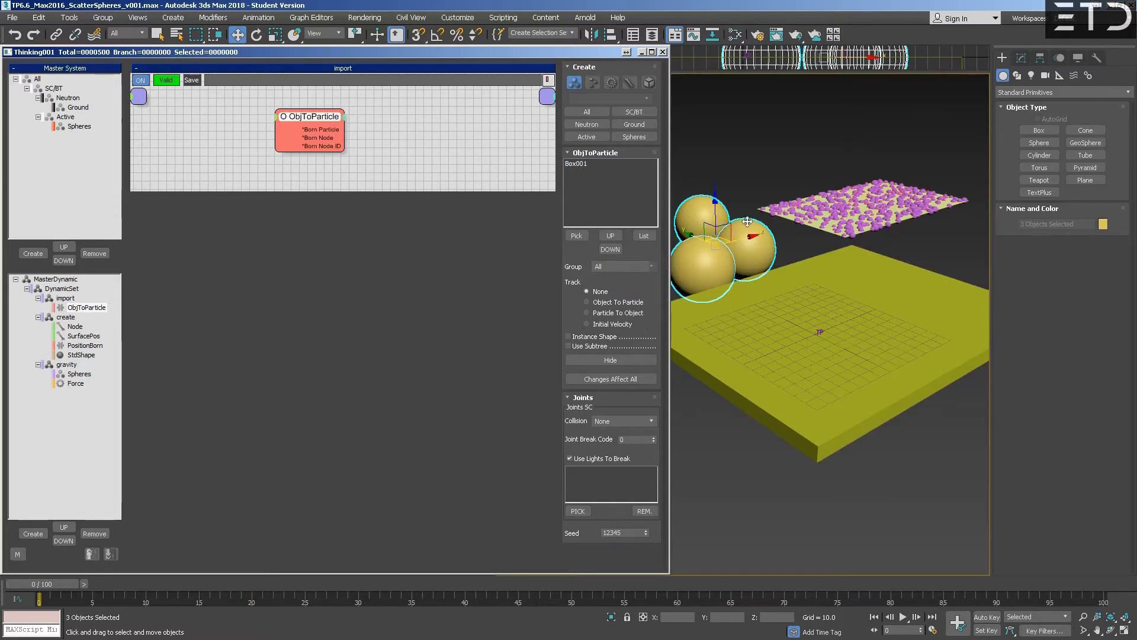
Delete the three spheres from the scene, leaving Box001 as the sole source object.
alt+middle_drag(737, 224, 705, 214)
key(Delete)
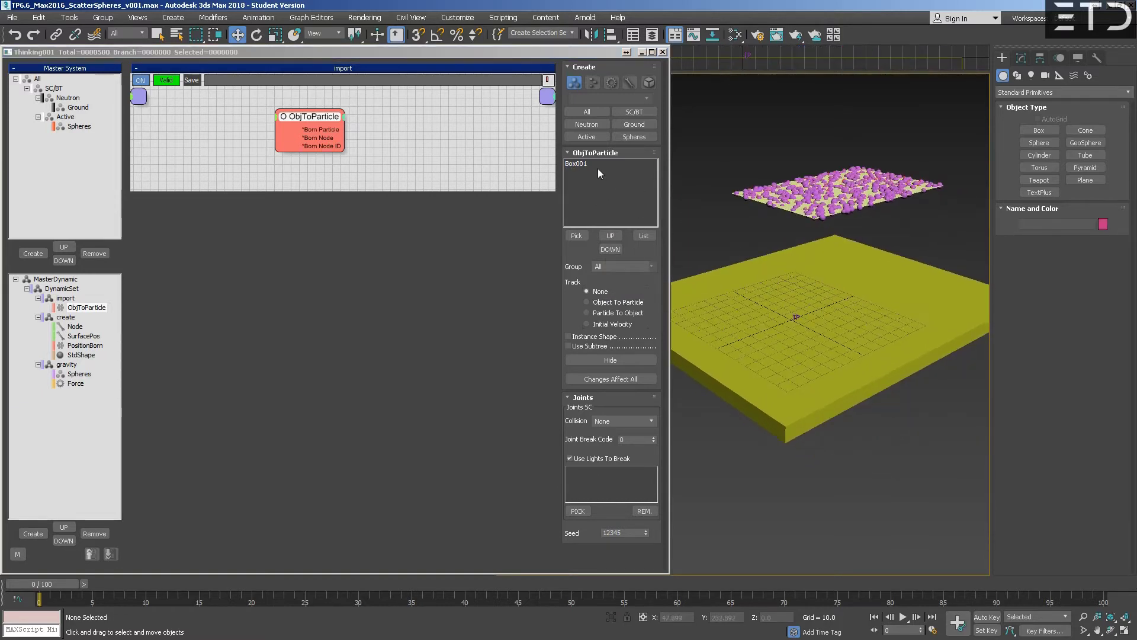
click(577, 165)
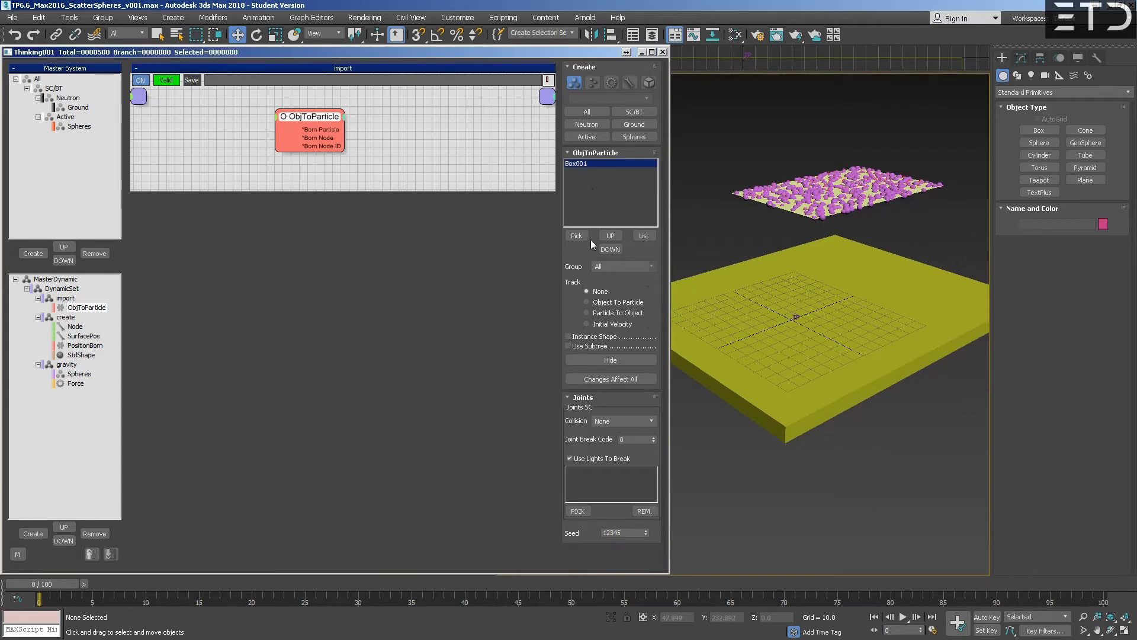
click(574, 236)
right_click(586, 240)
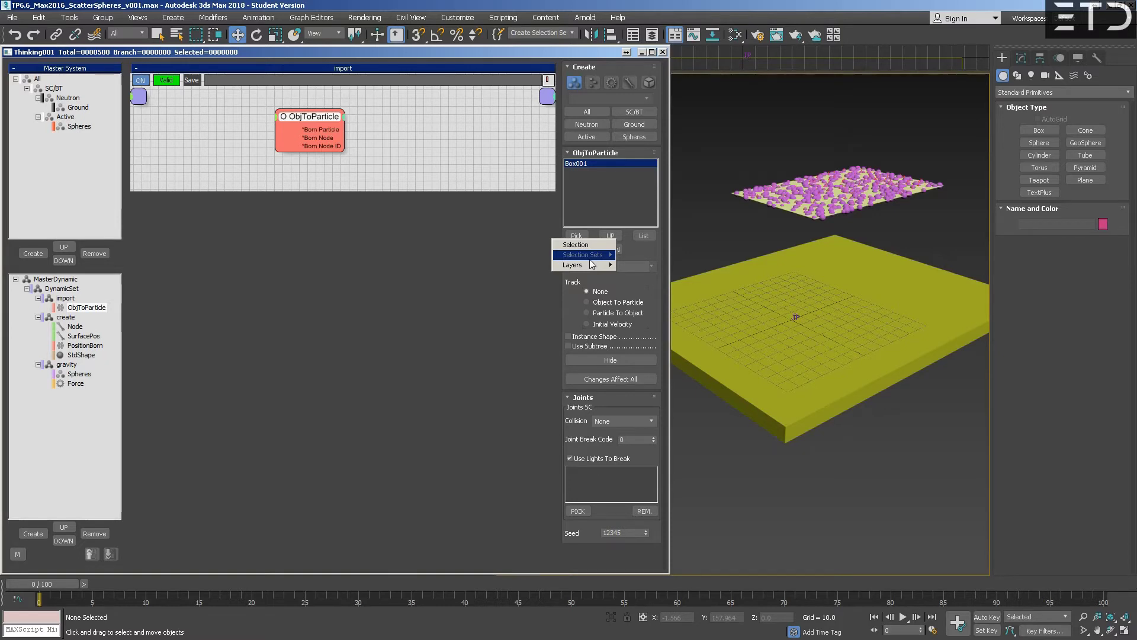
mouse_move(588, 264)
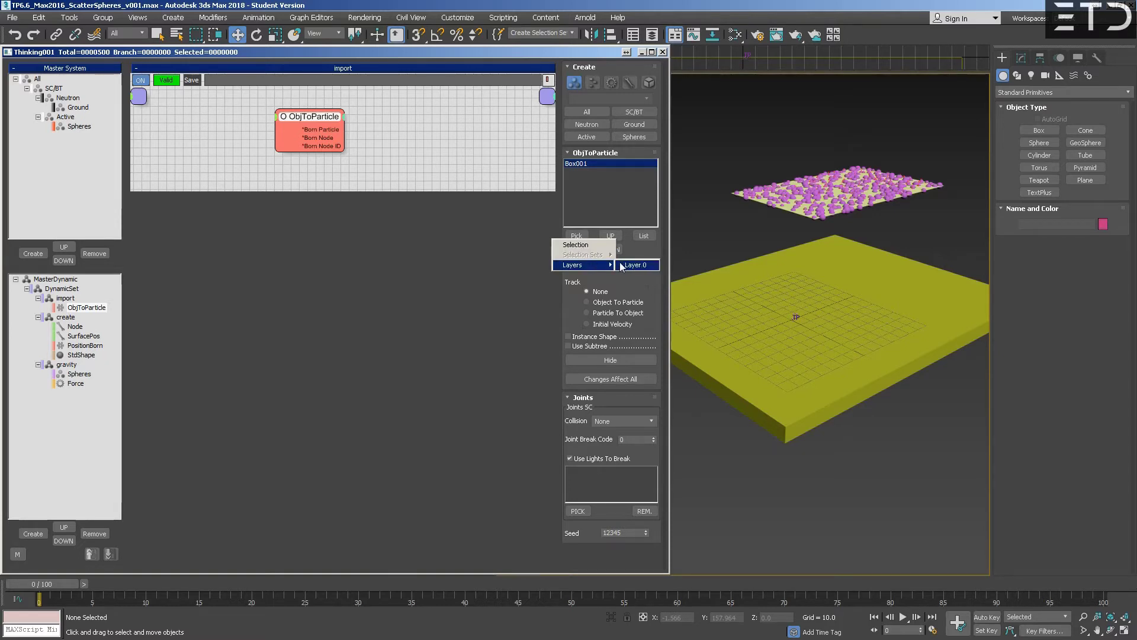
click(598, 200)
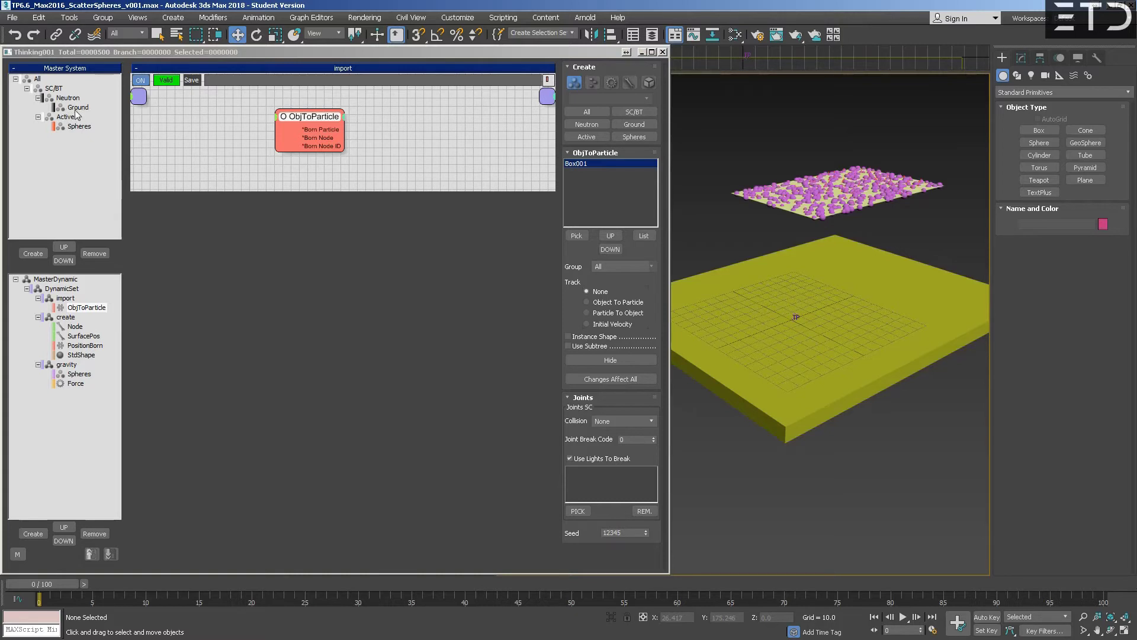
Set ObjToParticle's Group to Ground and enable Instance Shape for Box001.
click(629, 266)
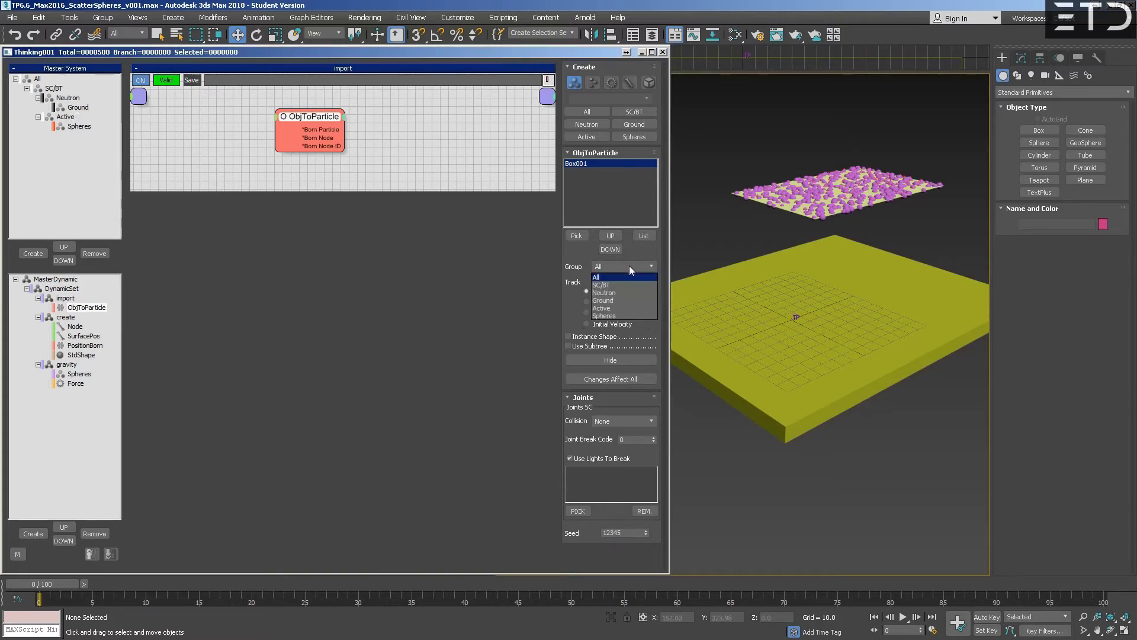
click(610, 300)
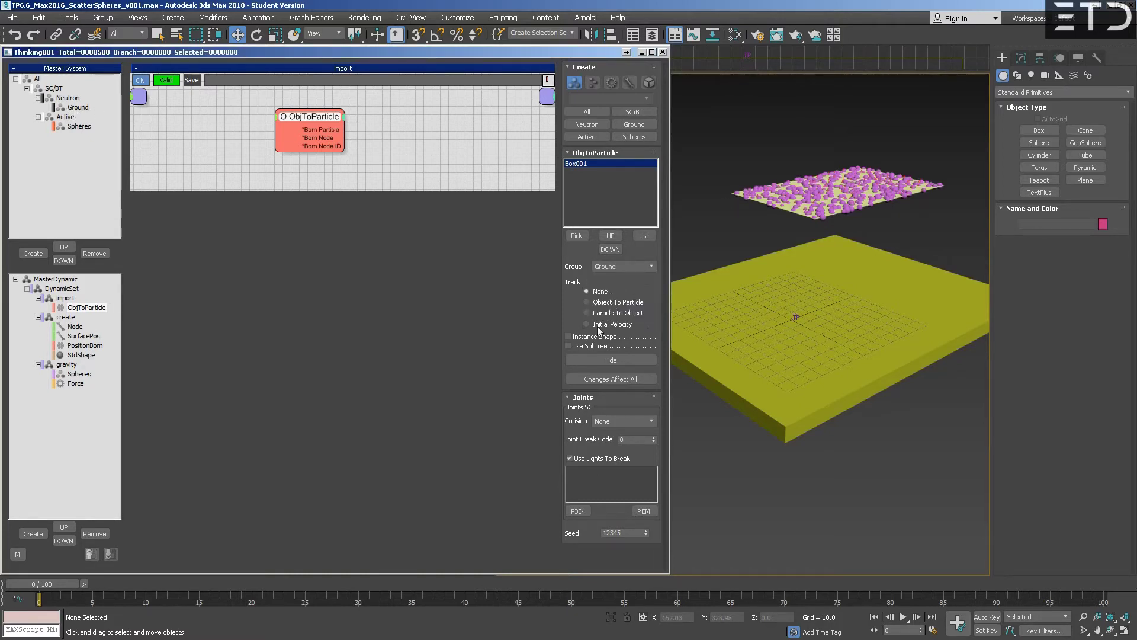
click(575, 338)
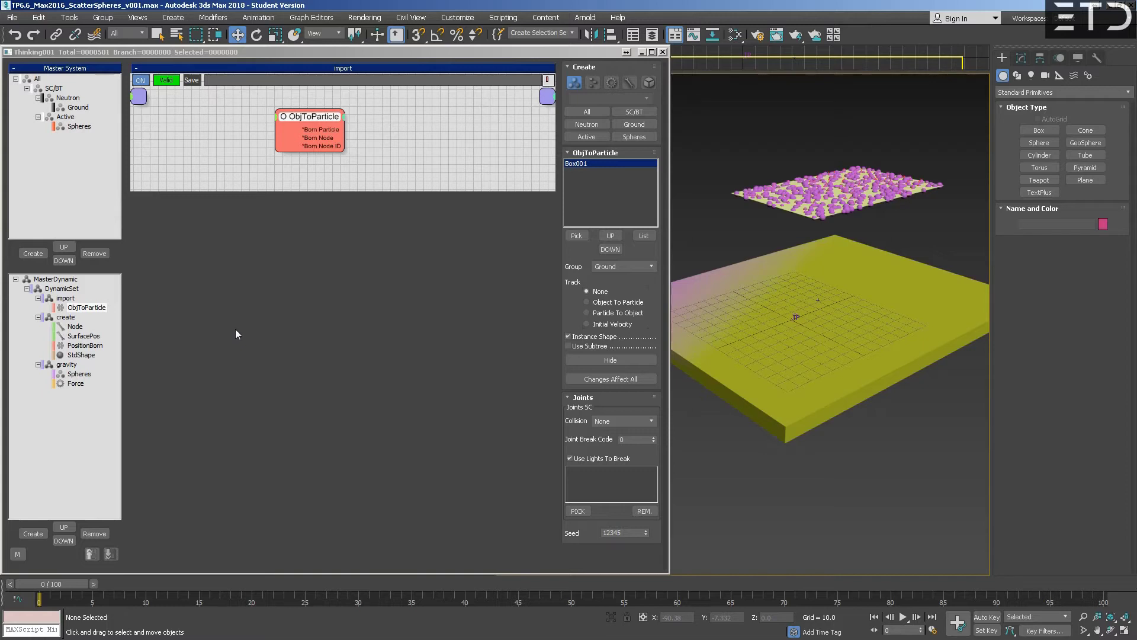
right_click(389, 124)
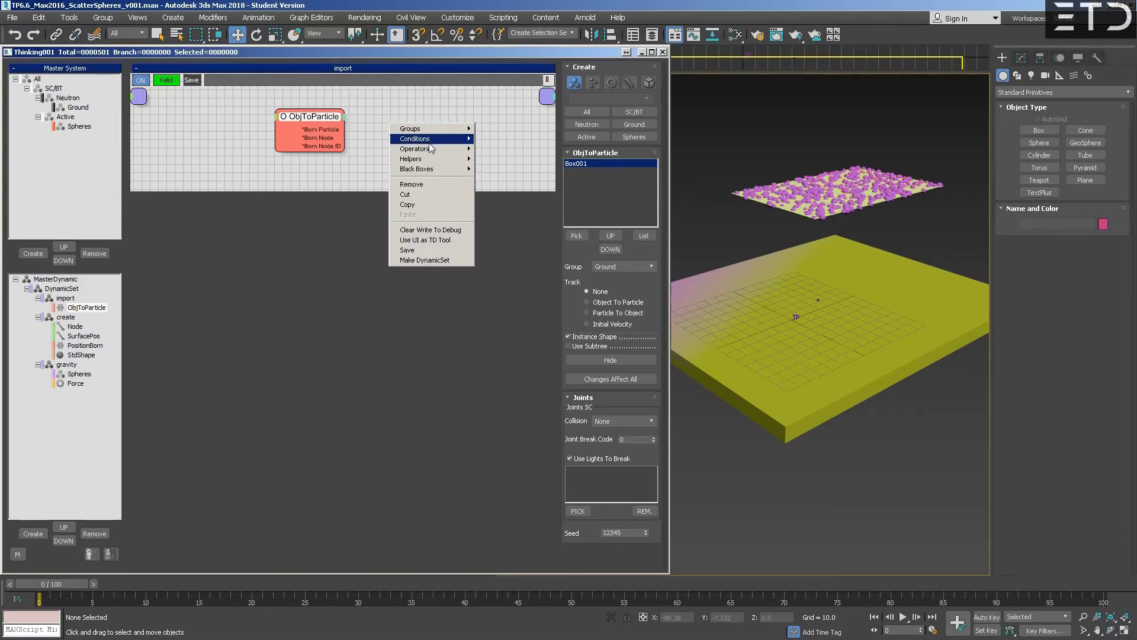
mouse_move(439, 149)
mouse_move(497, 179)
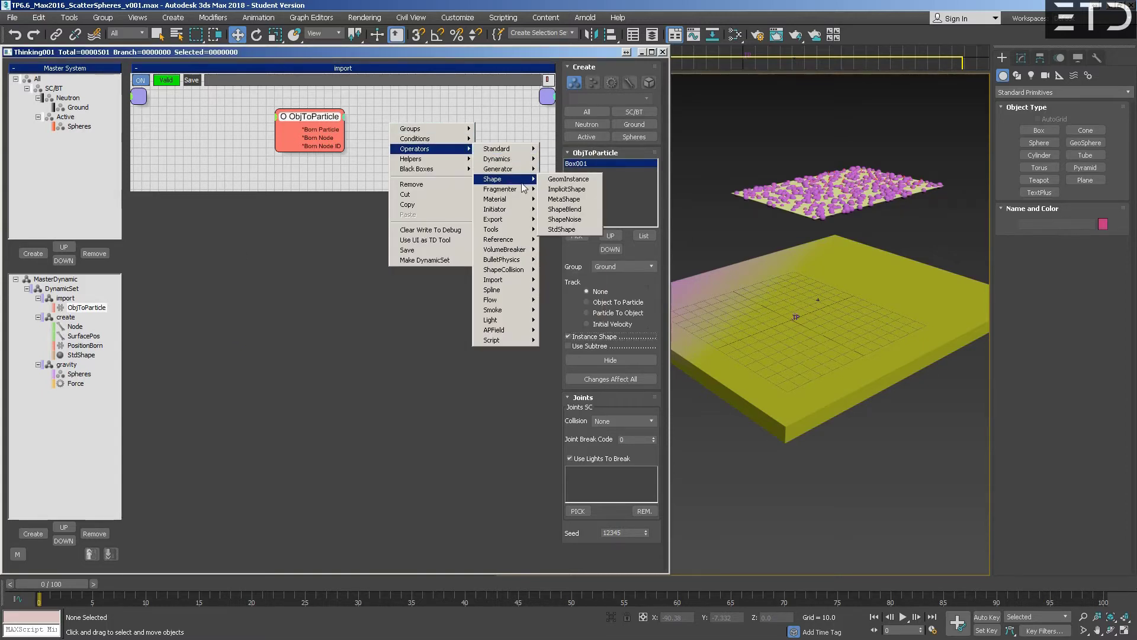
mouse_move(515, 155)
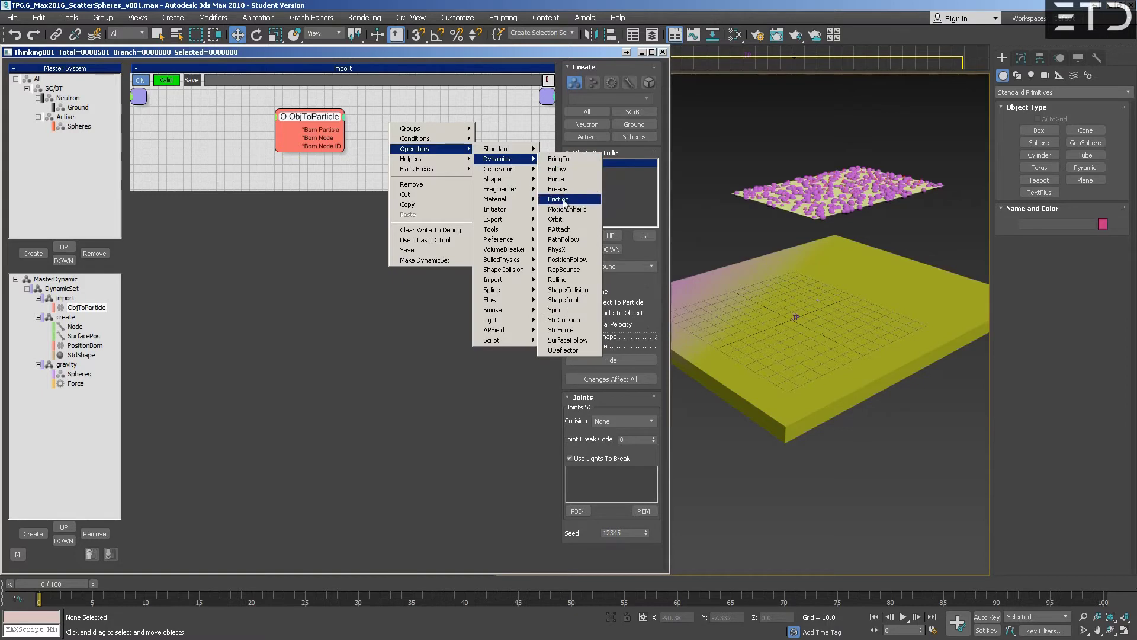
click(558, 250)
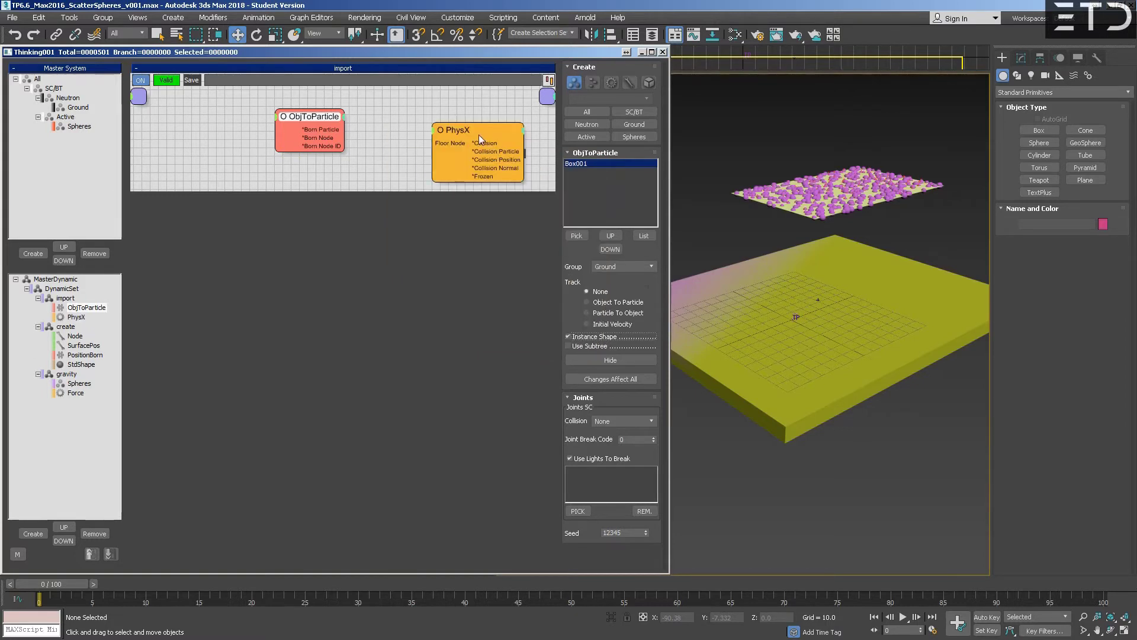
drag(480, 138, 451, 129)
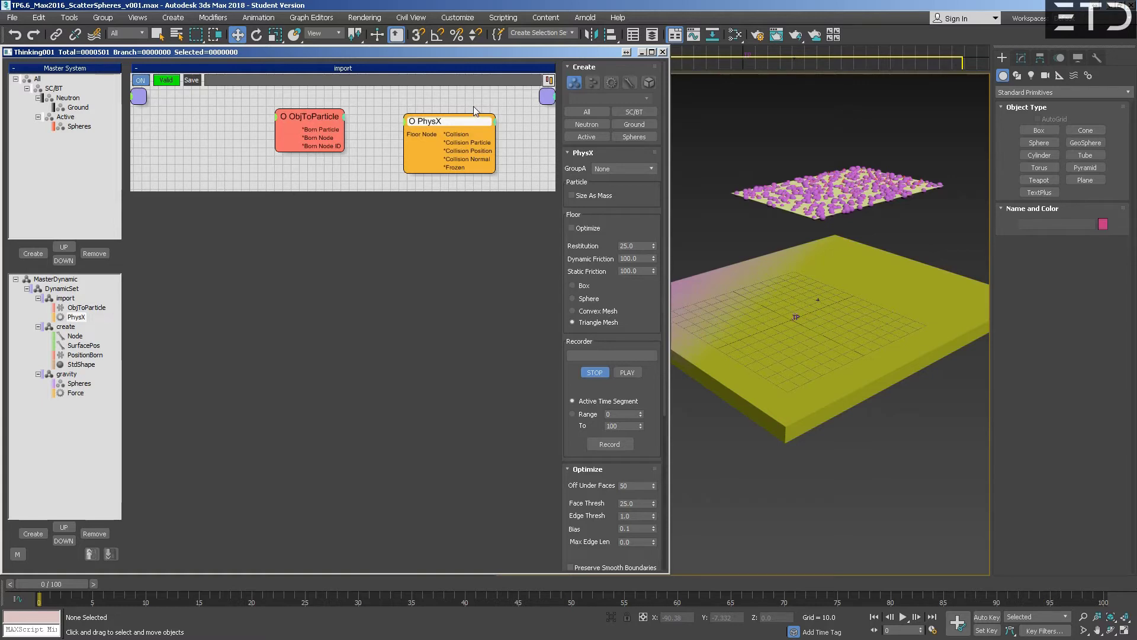
right_click(474, 106)
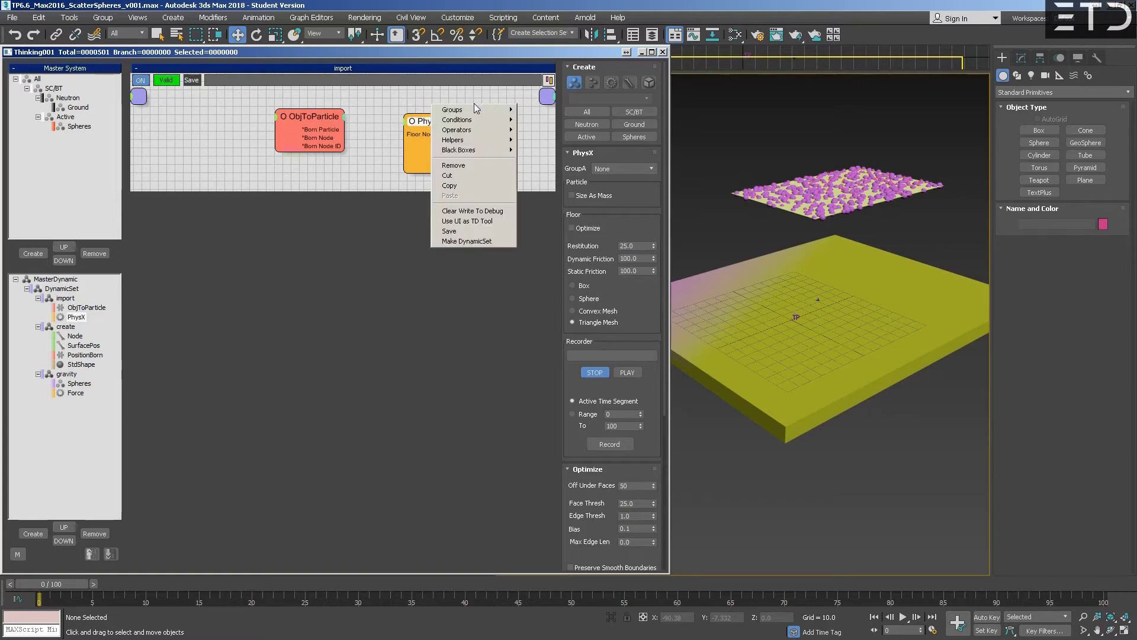
click(477, 165)
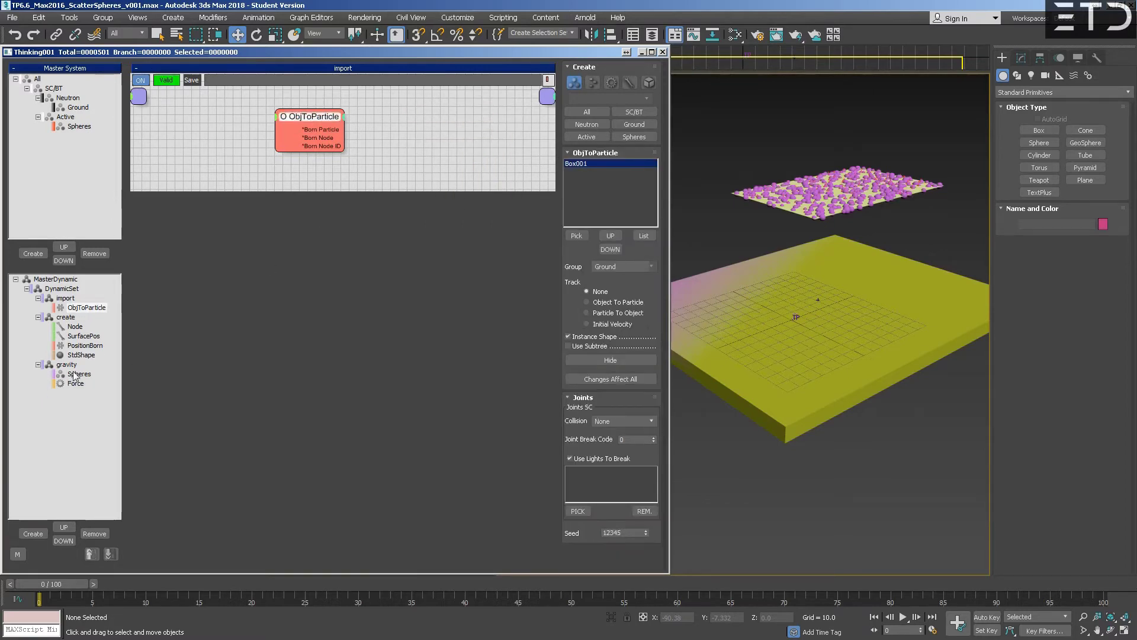
Create a dynamic set under DynamicSet named 'bullet properties' and make its graph area taller.
click(61, 289)
click(33, 533)
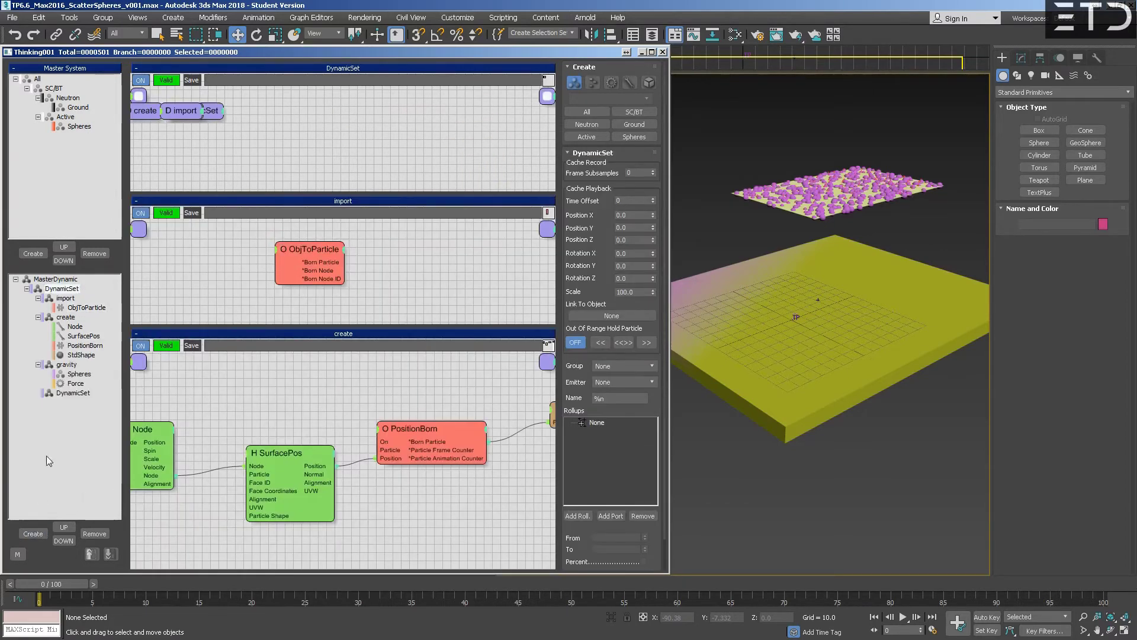
double_click(65, 394)
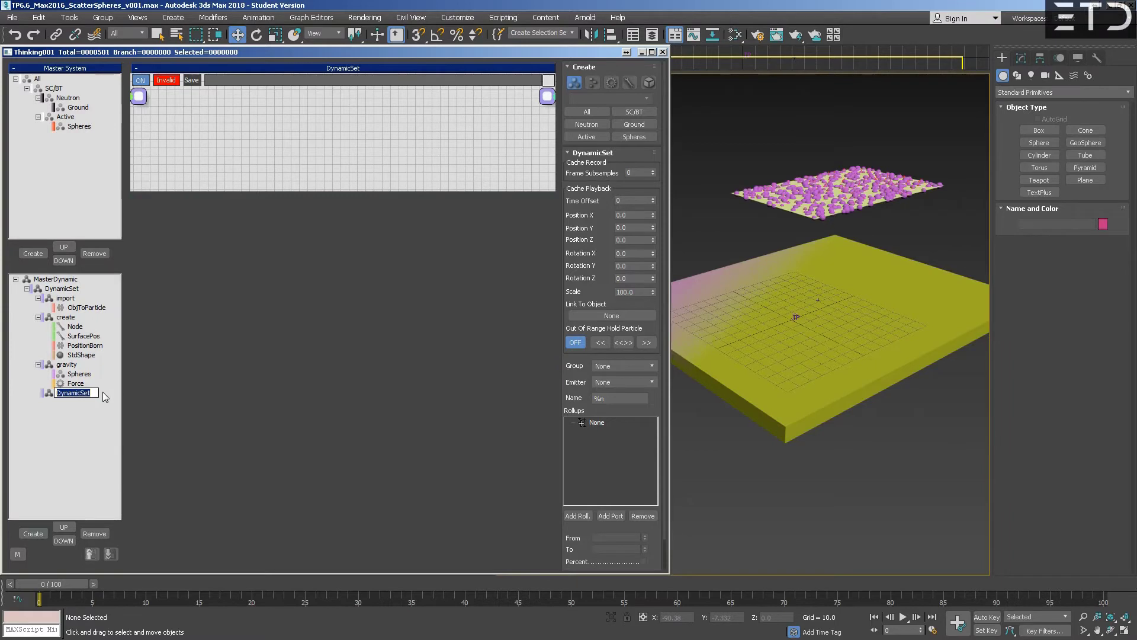
text(bullet properties)
key(Return)
drag(366, 190, 366, 240)
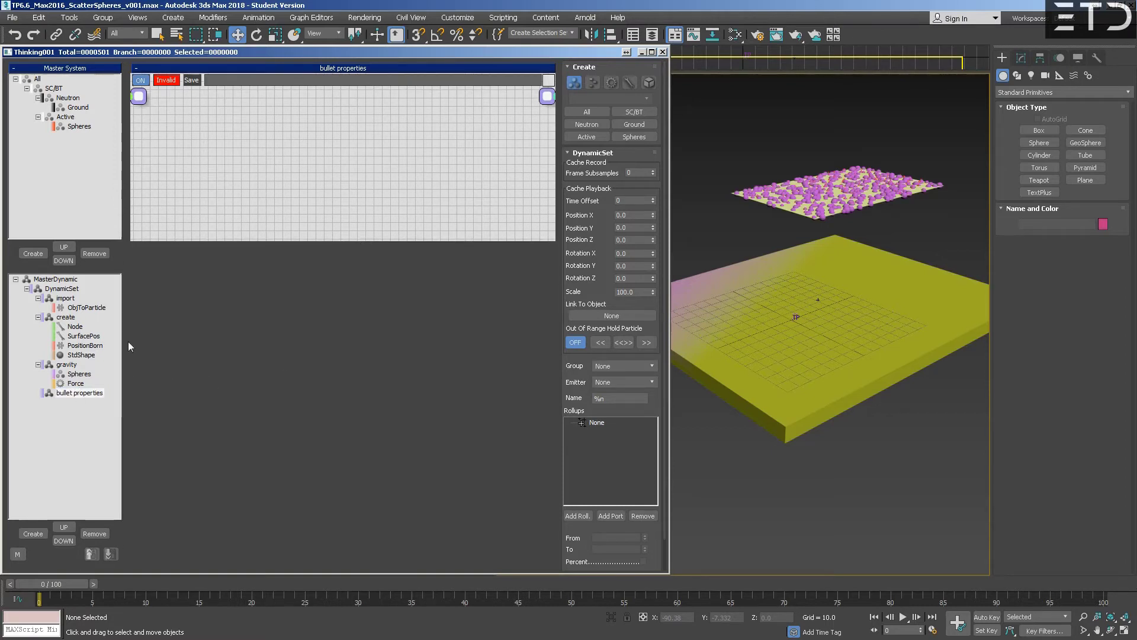
click(62, 289)
Create another dynamic set and rename it 'bullet'.
click(33, 533)
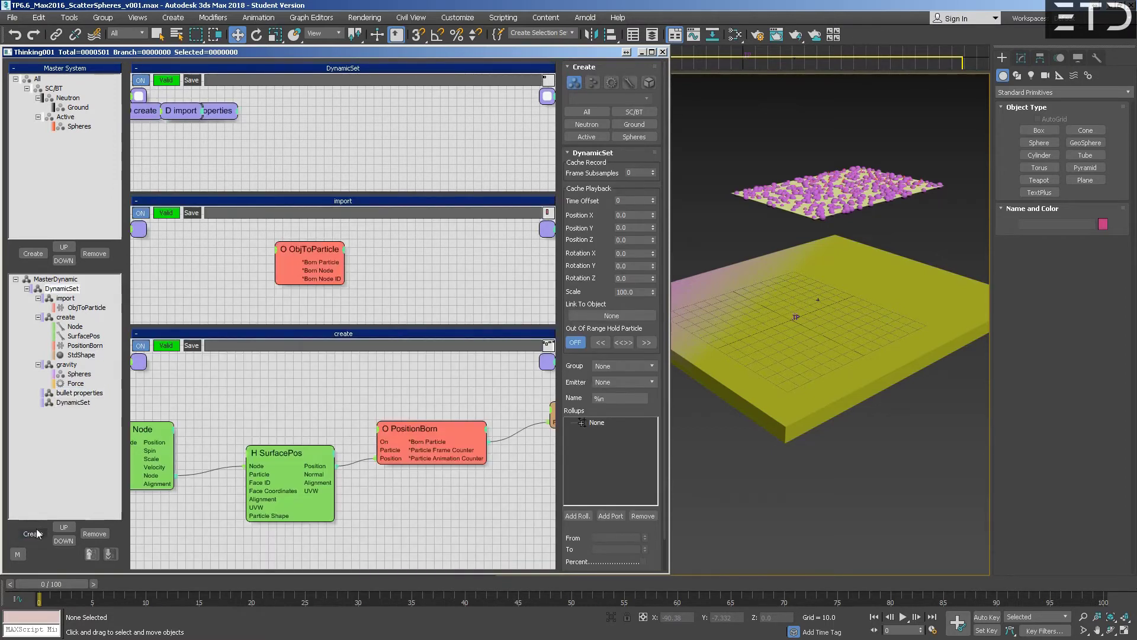
click(70, 403)
click(102, 407)
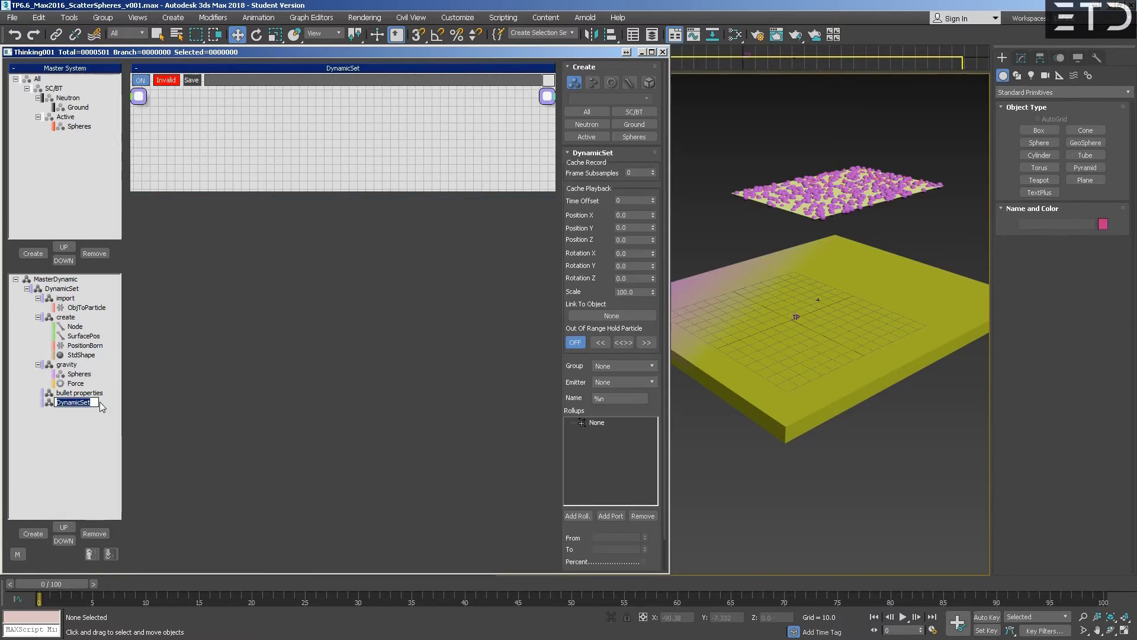
text(bullet)
key(Return)
Add a BulletPhysics operator to the bullet graph and enlarge the graph area.
right_click(248, 127)
mouse_move(296, 152)
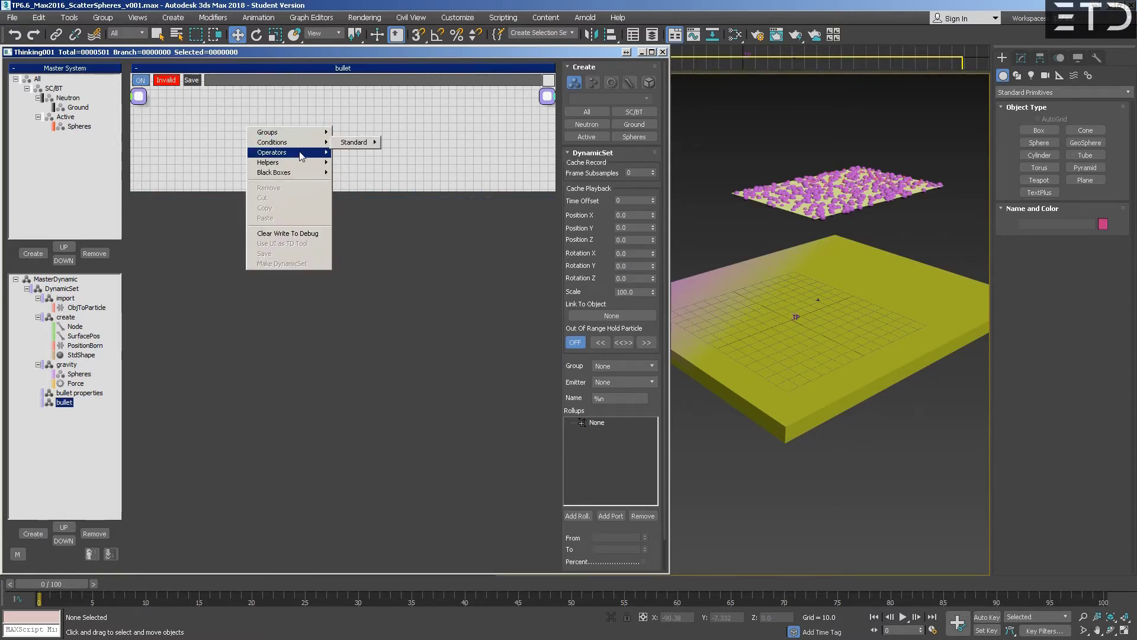
mouse_move(368, 262)
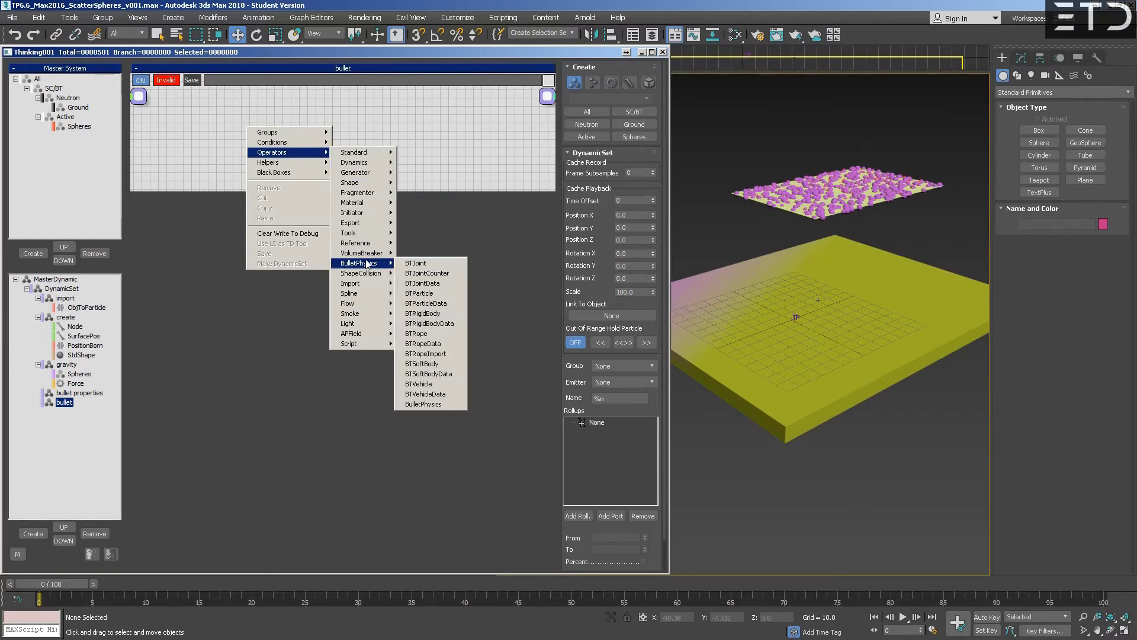
click(435, 404)
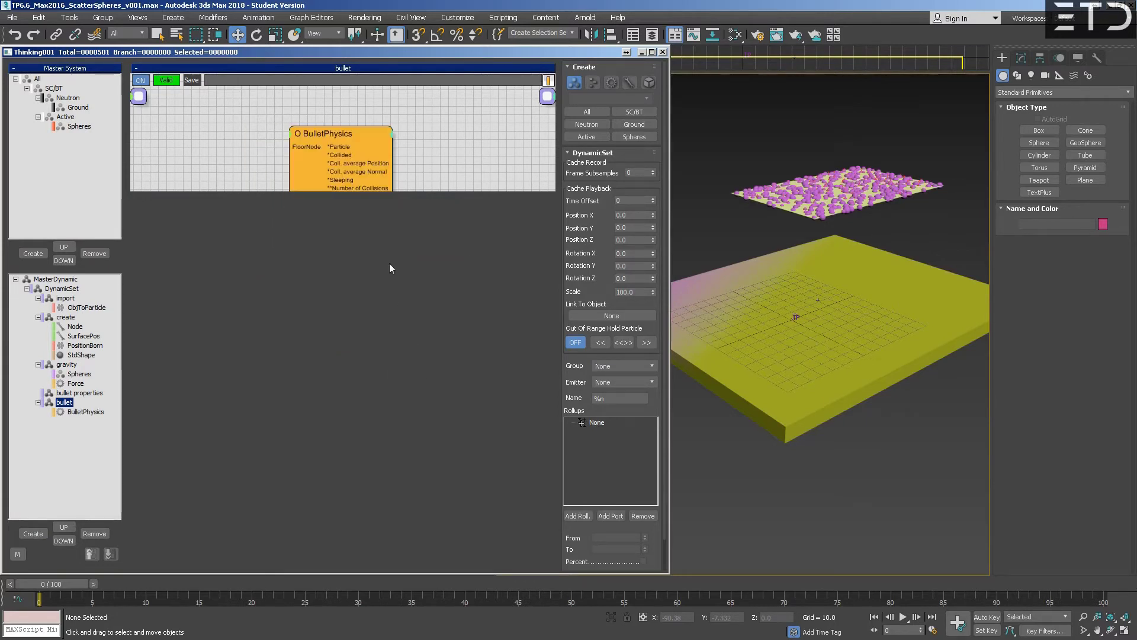
drag(321, 146, 342, 131)
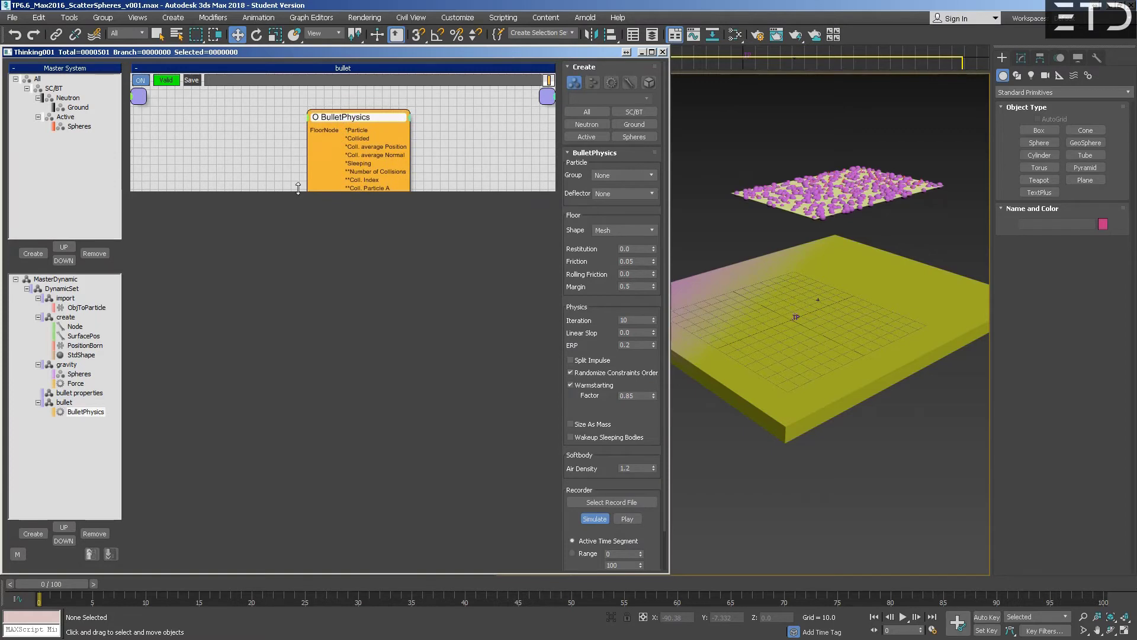
drag(291, 192, 298, 318)
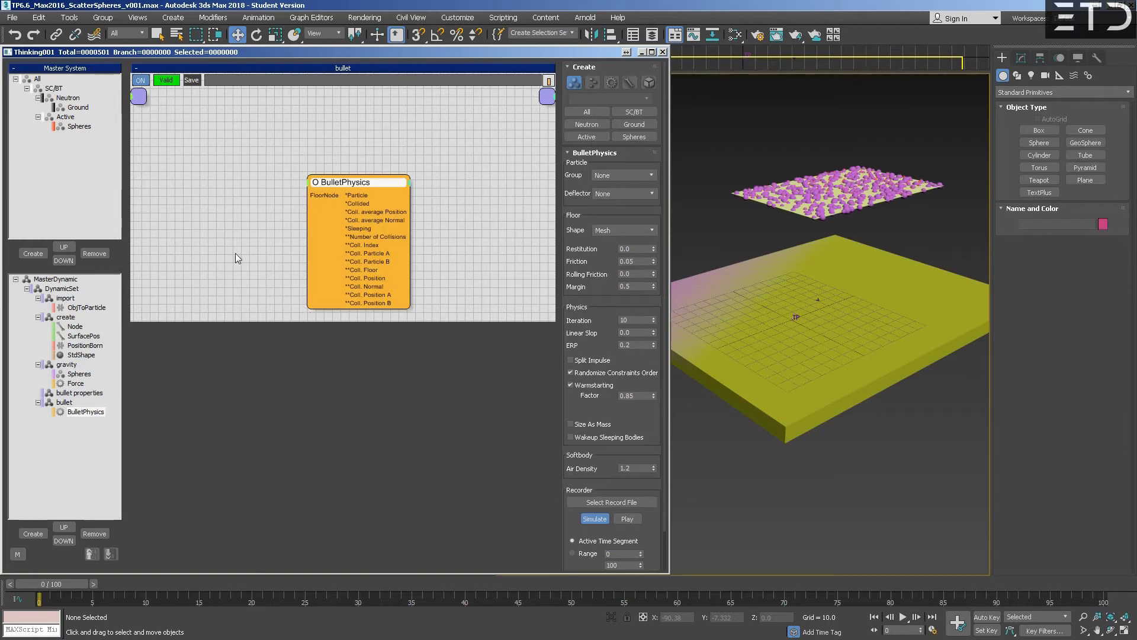
Search the node list for 'bull' to add a BulletPhysics node and position it in the bullet graph.
right_click(207, 227)
click(212, 201)
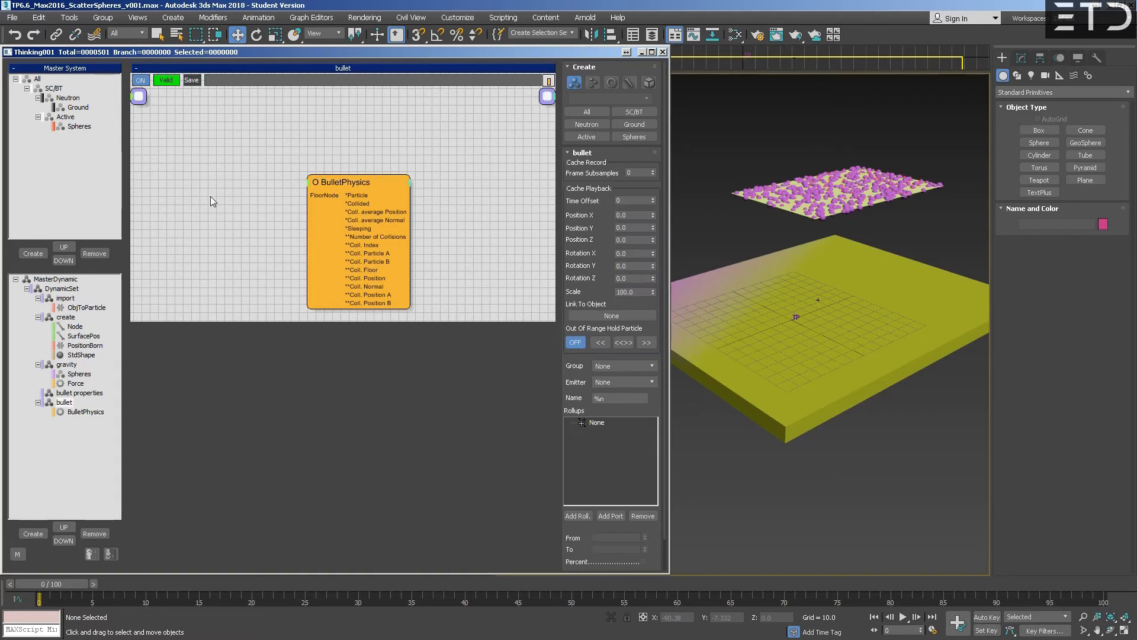
right_click(215, 227)
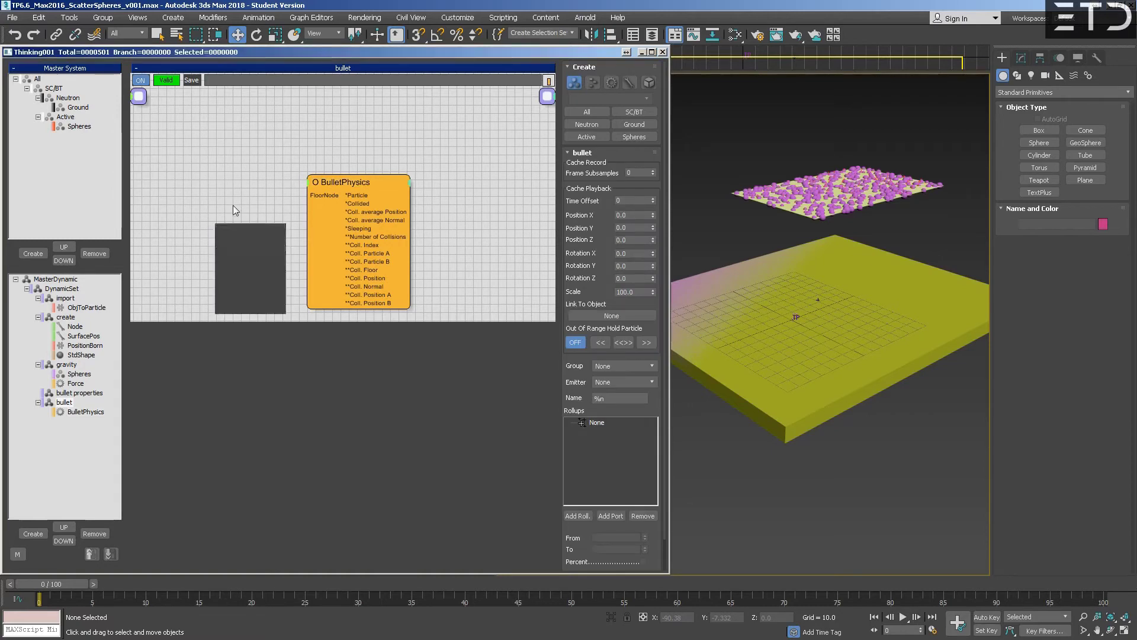
right_click(237, 184)
right_click(209, 191)
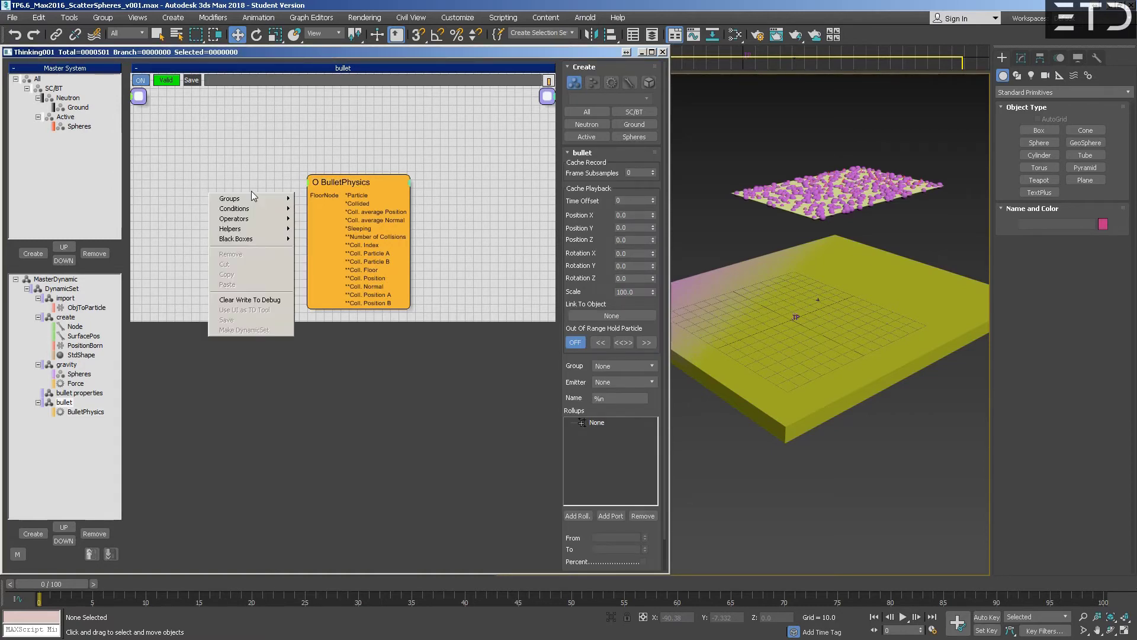
mouse_move(264, 222)
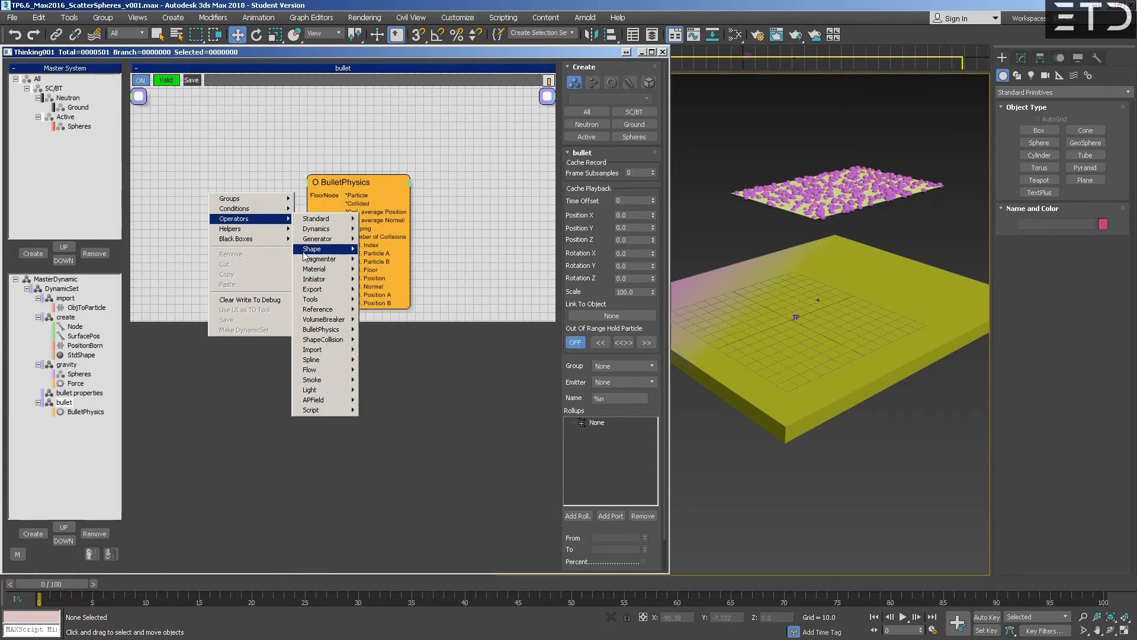
mouse_move(304, 255)
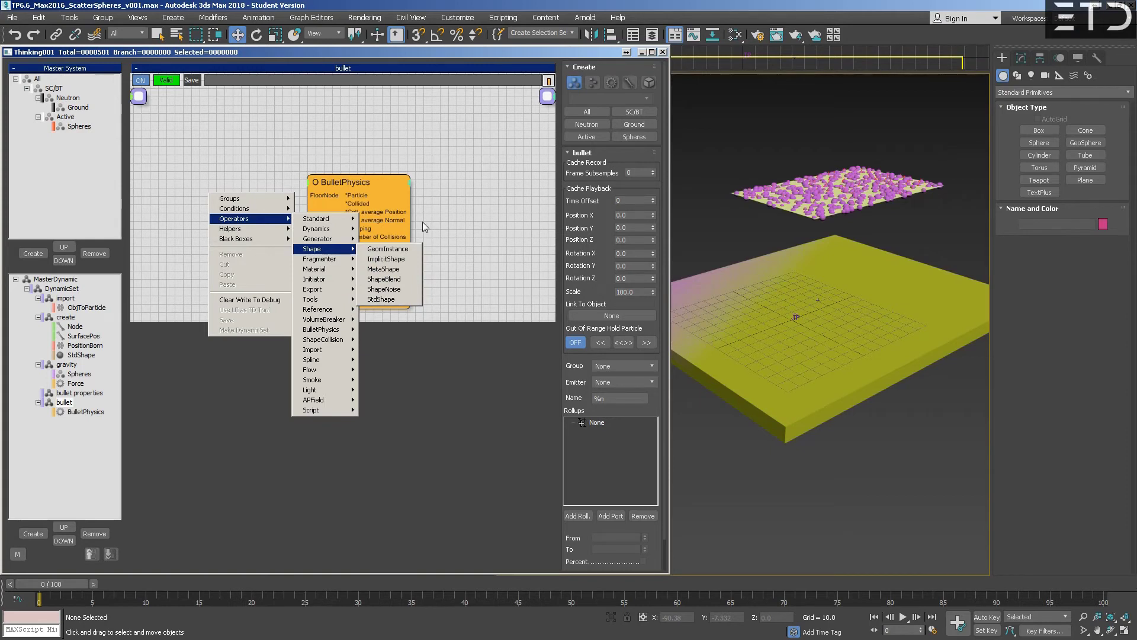
click(305, 158)
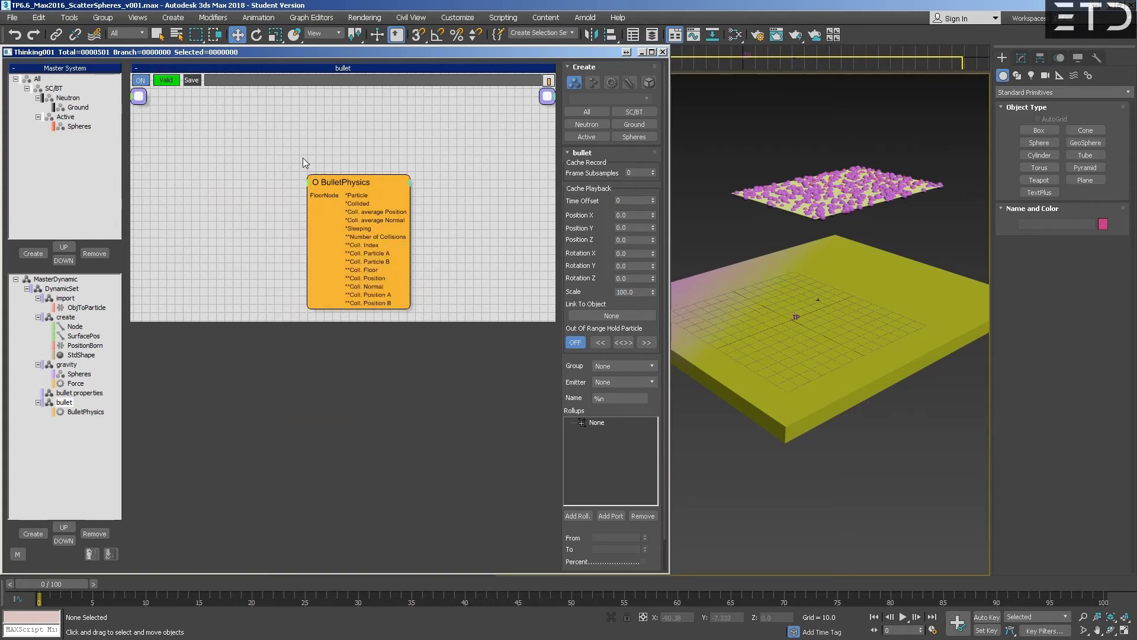
double_click(291, 180)
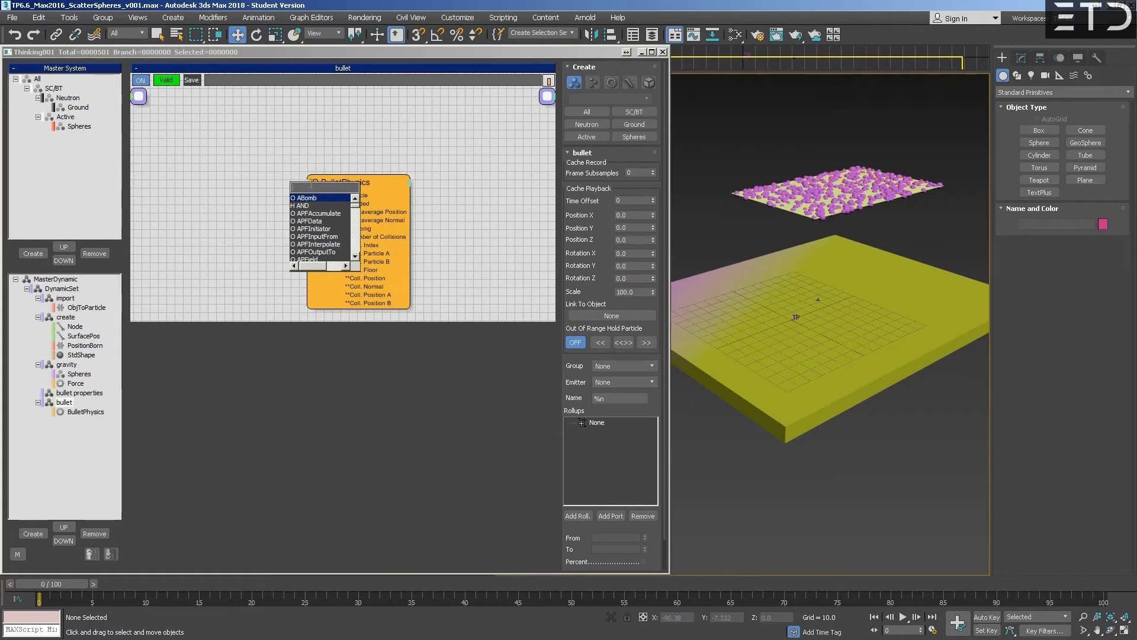
text(bulle)
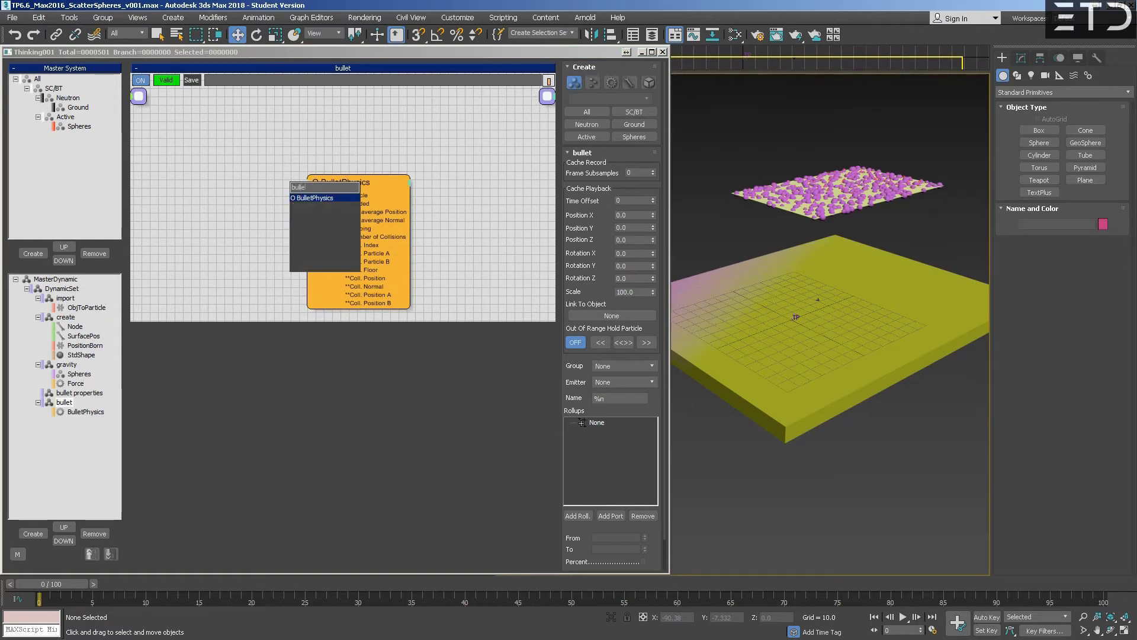
key(Return)
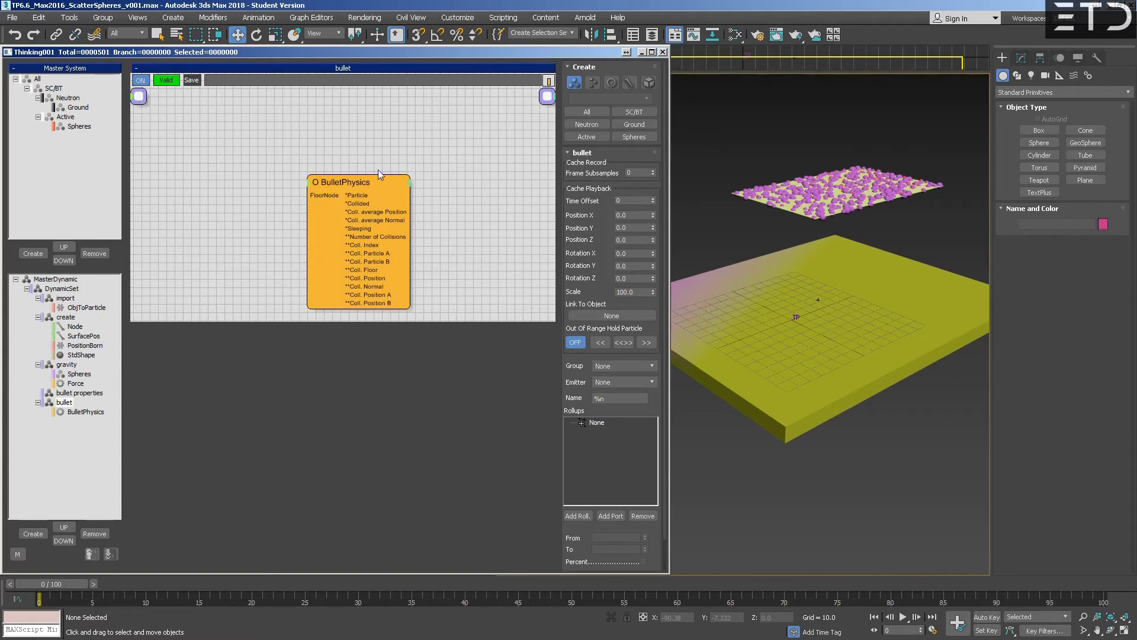
drag(363, 187, 351, 172)
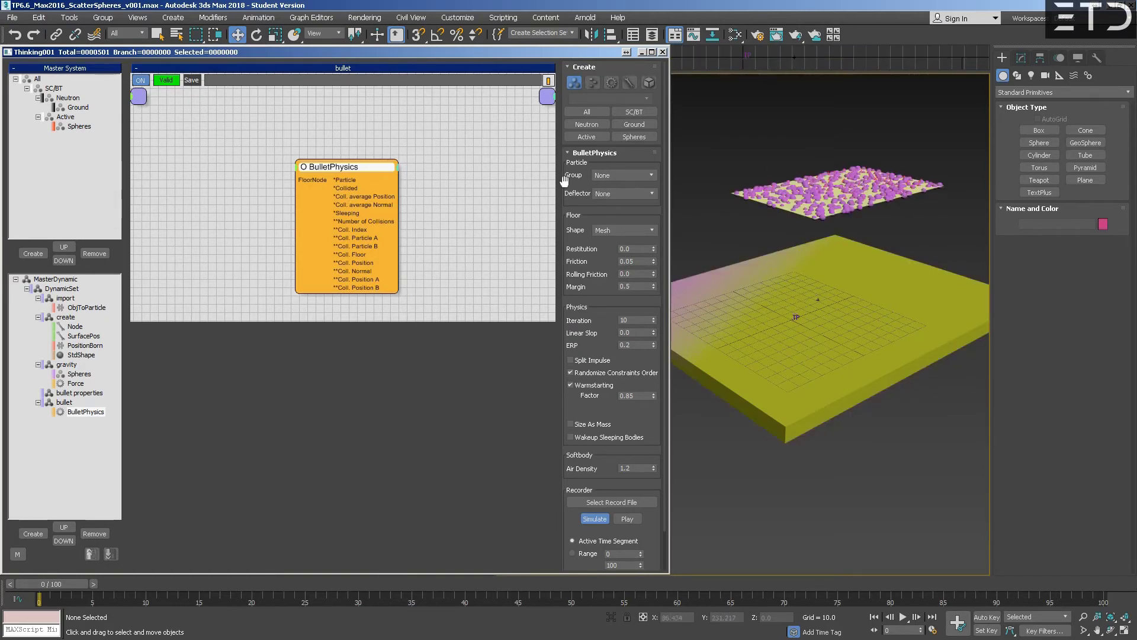
Select the BulletPhysics node and set its Particle Group to SC/BT.
click(28, 89)
click(27, 89)
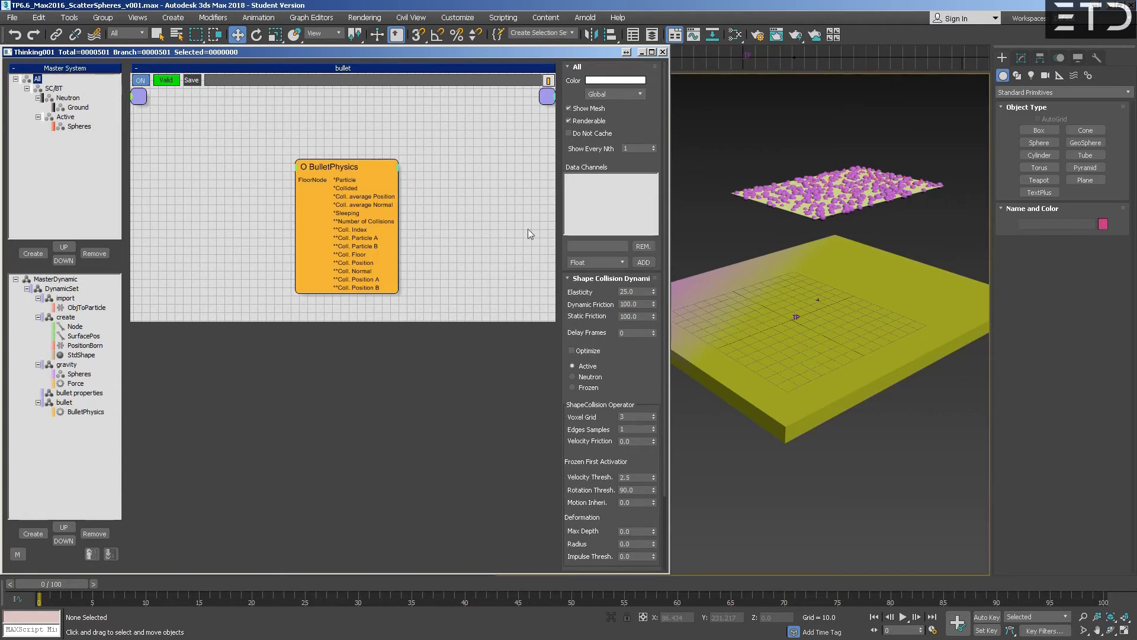
click(378, 177)
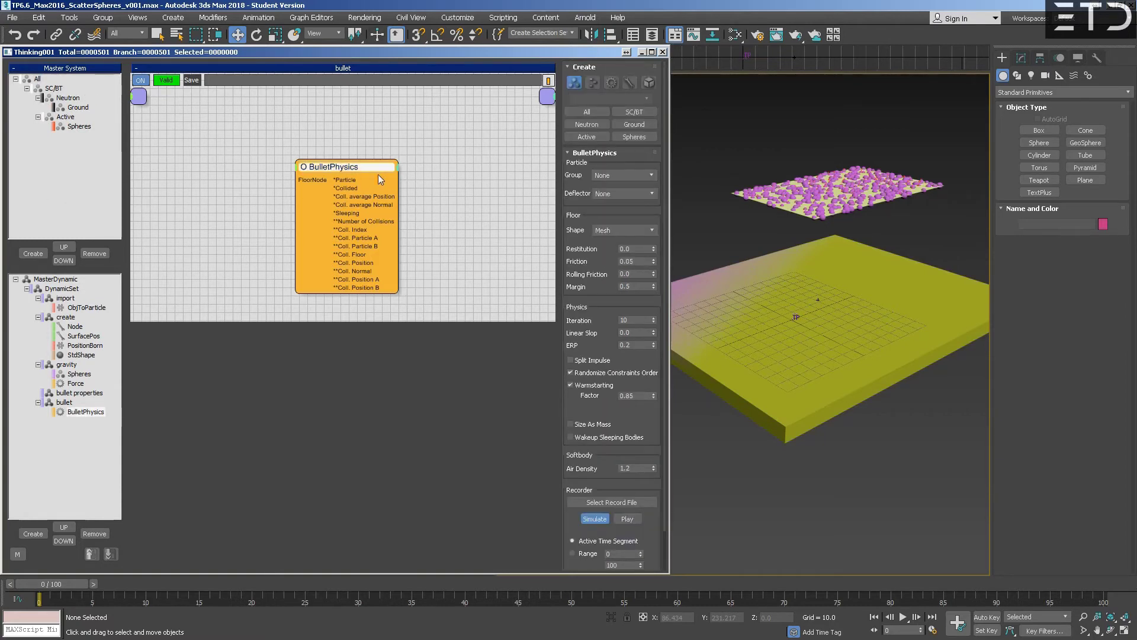
click(629, 176)
click(616, 193)
Scrub to frame 30 to watch the spheres fall, then inspect the Ground and Spheres groups.
drag(126, 586, 81, 583)
key(w)
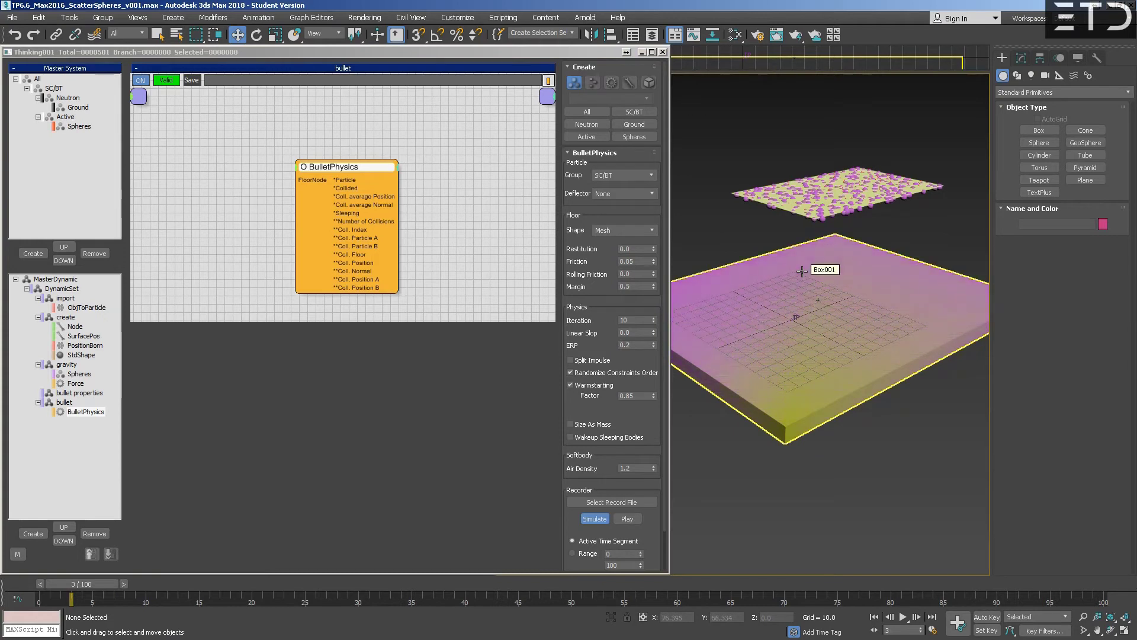
click(77, 108)
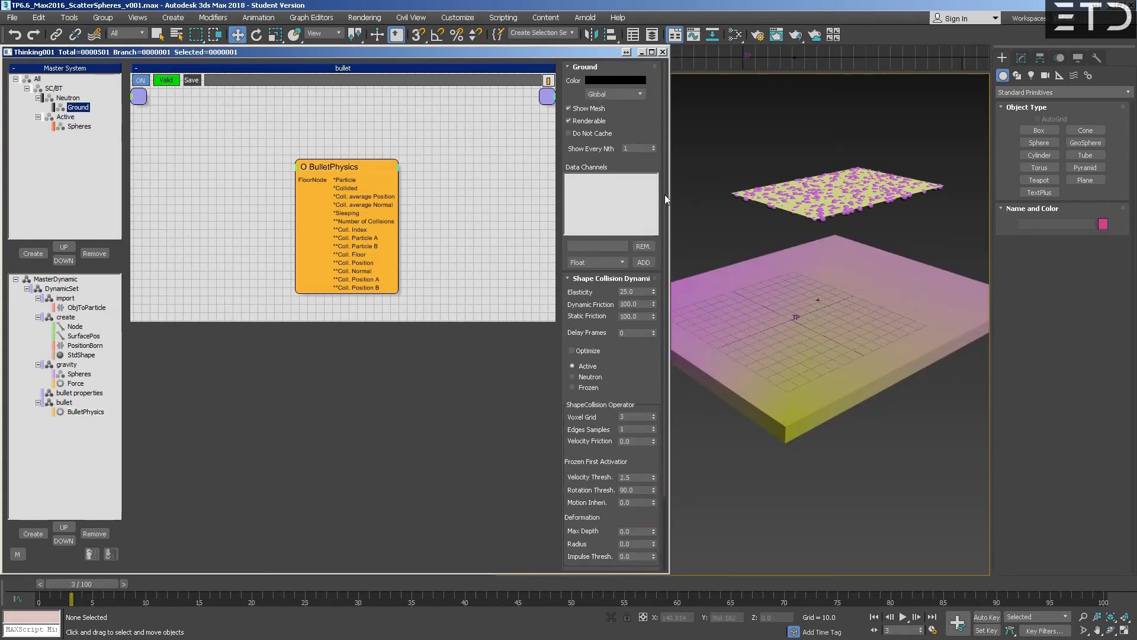
click(89, 126)
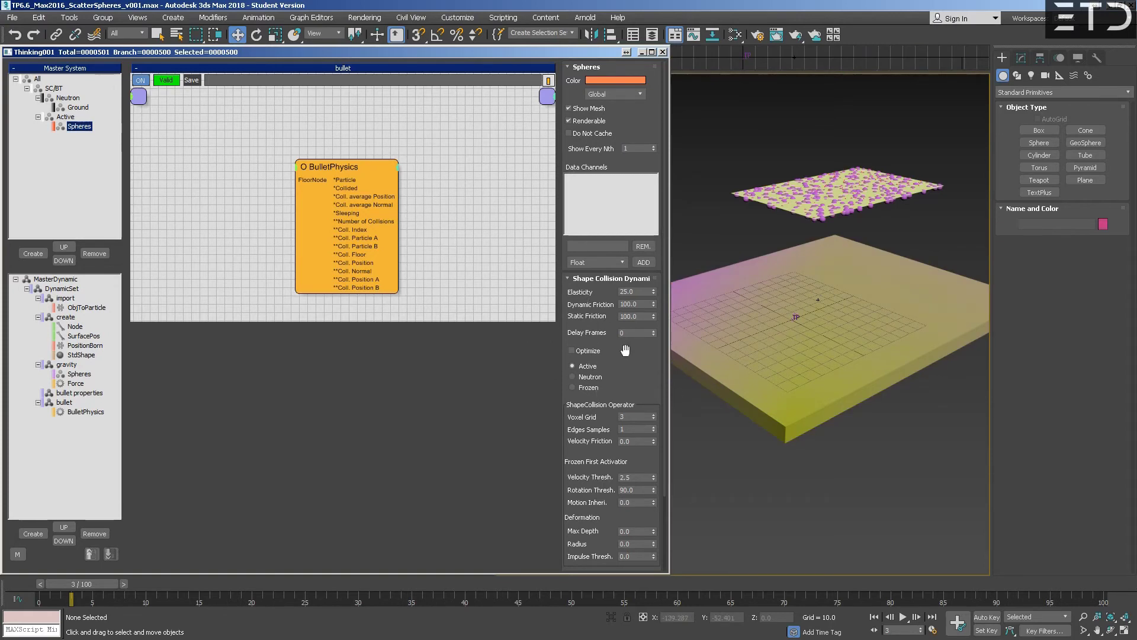
Check the Dynamic Friction value of 100.0 and open the bullet properties dynamic set.
drag(632, 355, 633, 324)
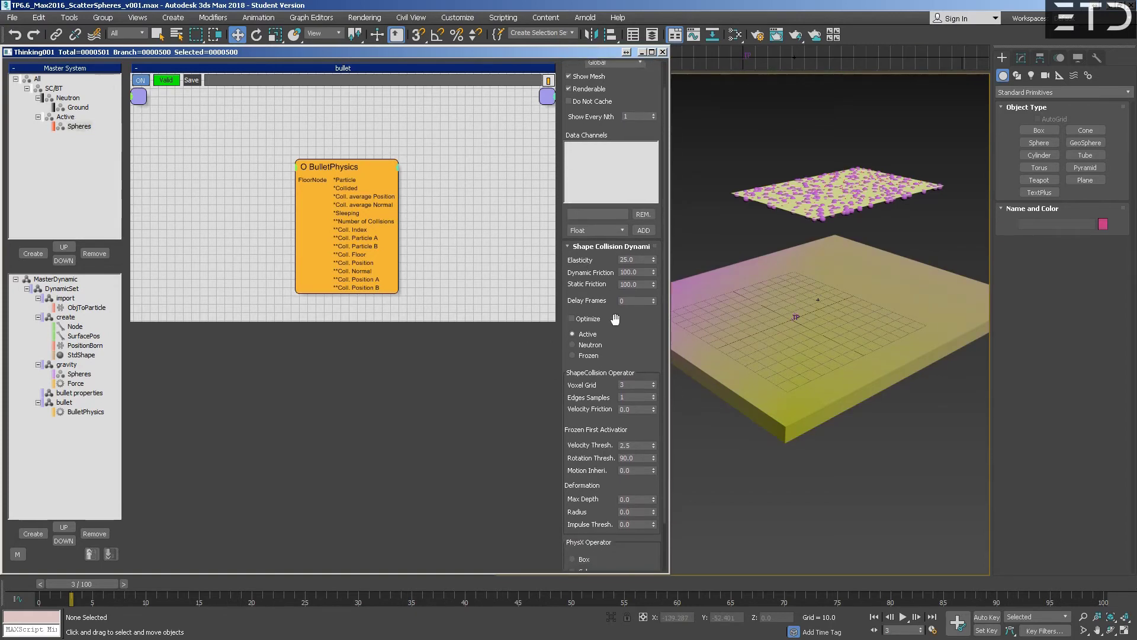
double_click(640, 271)
click(639, 274)
double_click(625, 274)
click(79, 393)
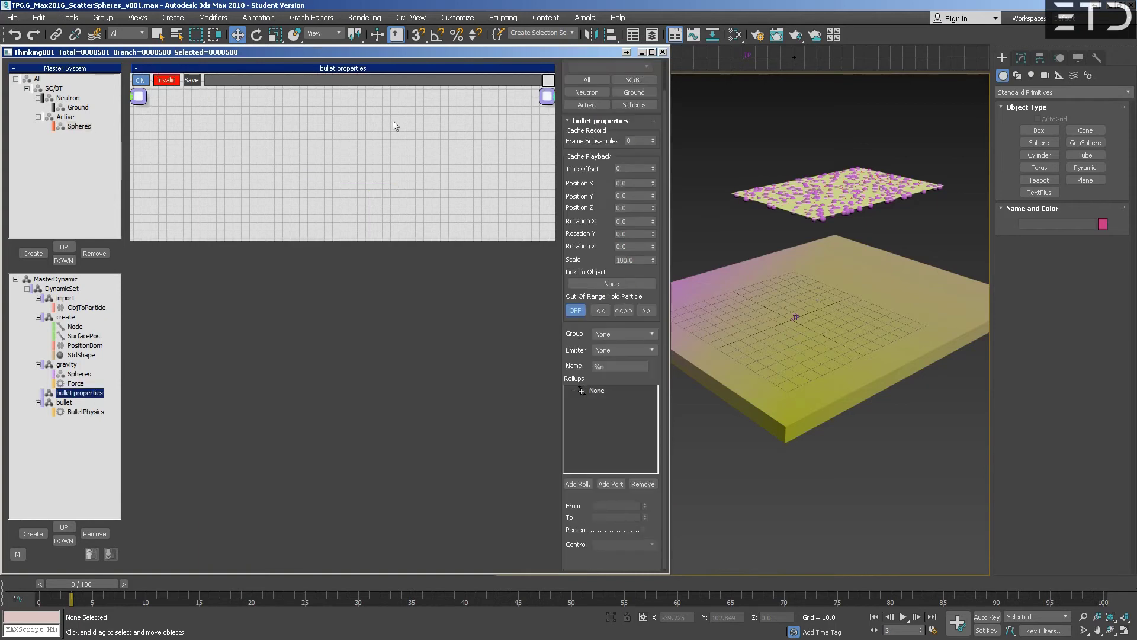
Add Ground, Spheres and a BTRigidBody node to the bullet properties graph.
drag(77, 107, 215, 114)
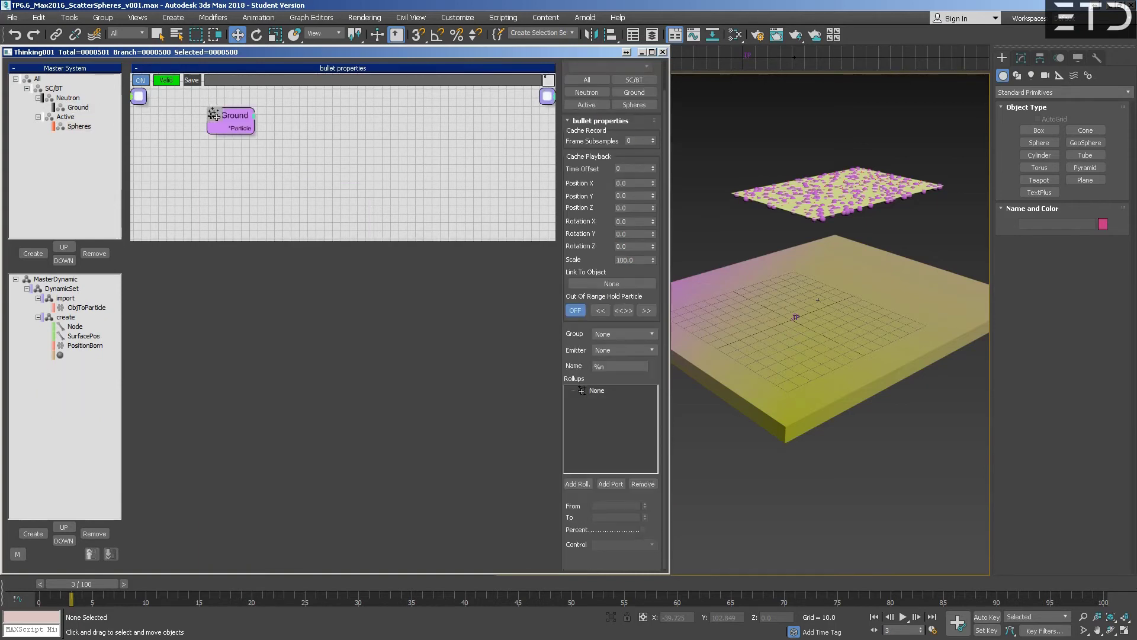
drag(80, 126, 202, 160)
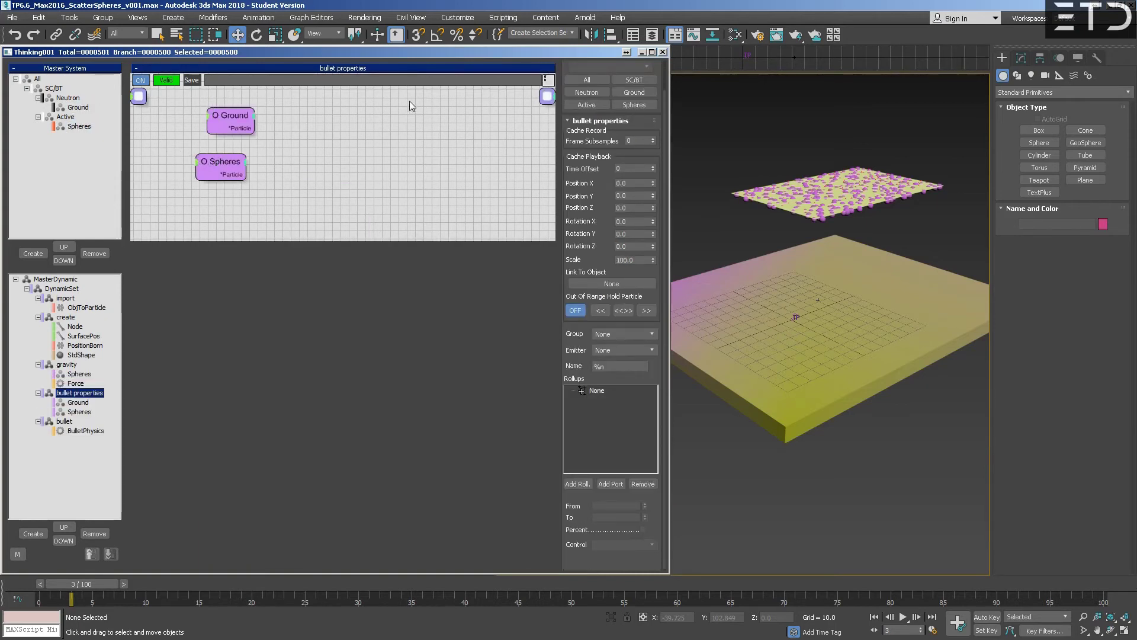
right_click(261, 118)
mouse_move(319, 145)
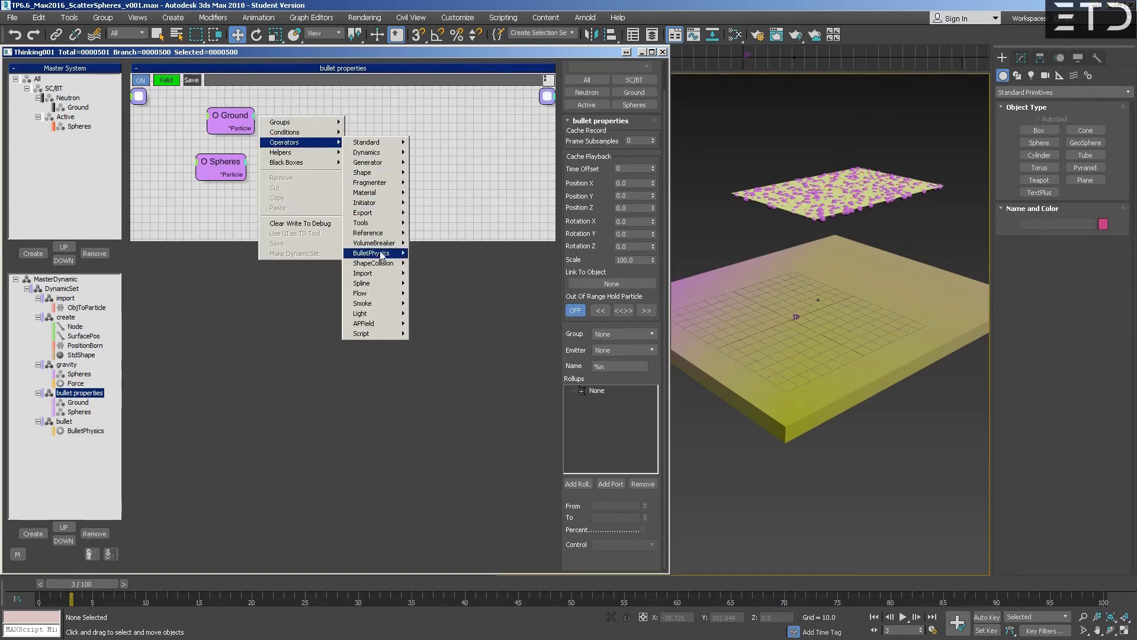
mouse_move(380, 254)
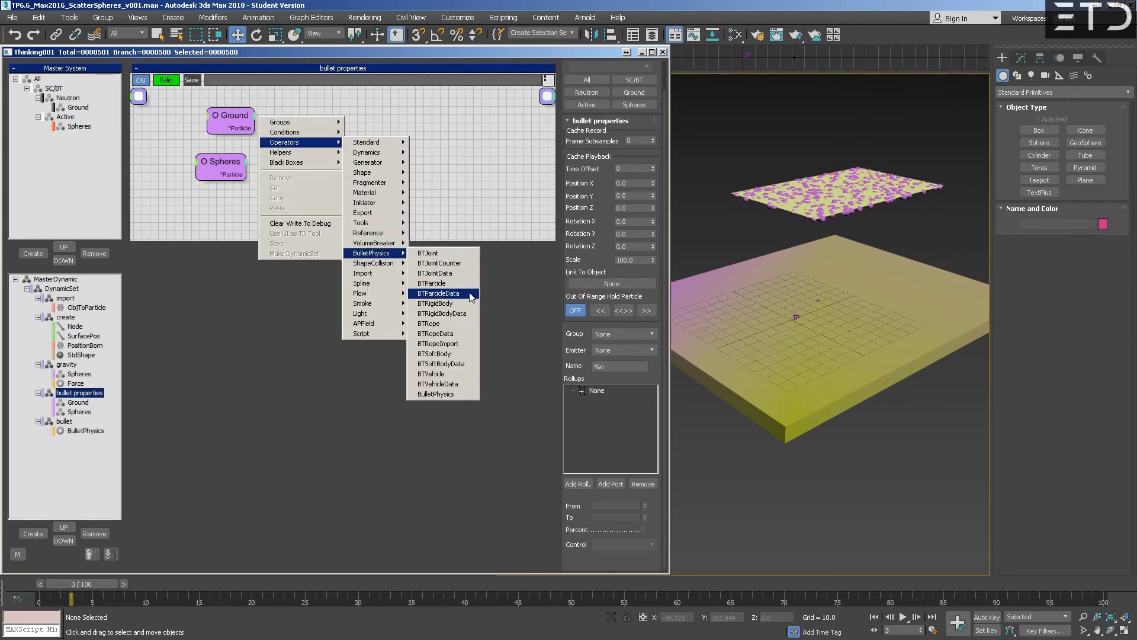
click(440, 304)
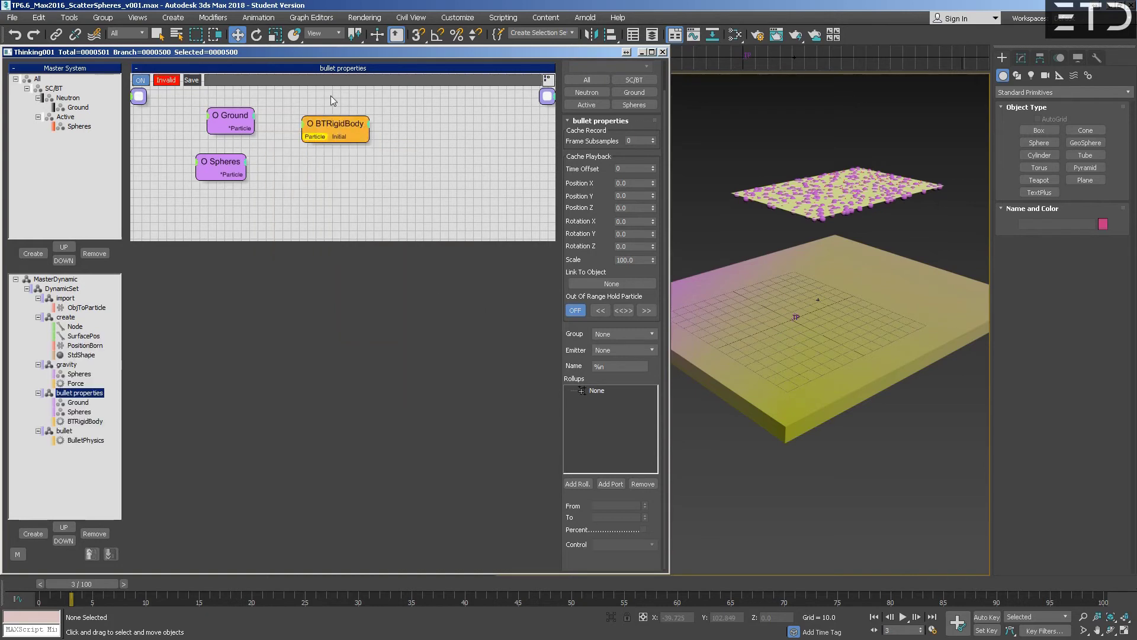
Wire Ground into BTRigidBody, then save a recovery copy when 3ds Max crashes.
click(314, 126)
mouse_move(314, 126)
mouse_down()
mouse_move(284, 124)
mouse_move(305, 123)
mouse_up()
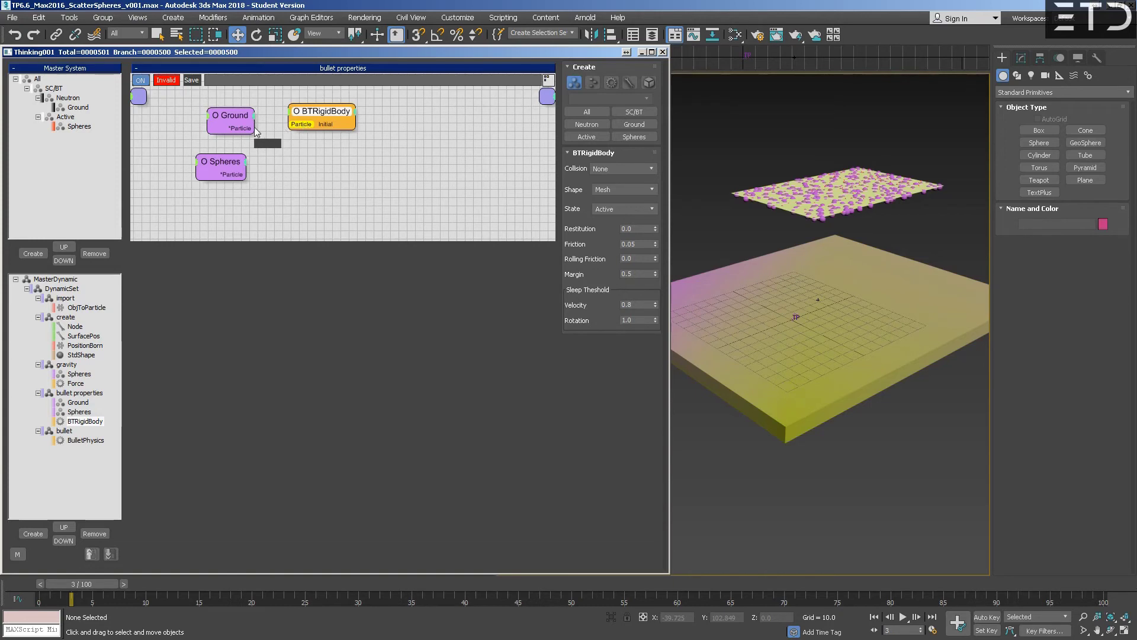
drag(253, 128, 290, 123)
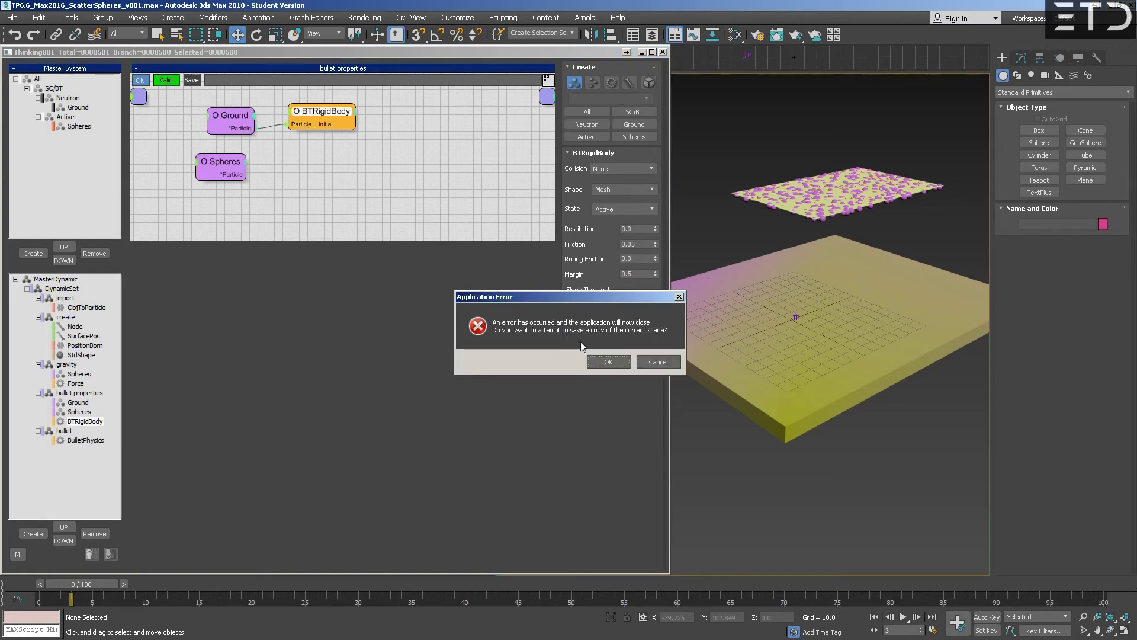
click(599, 360)
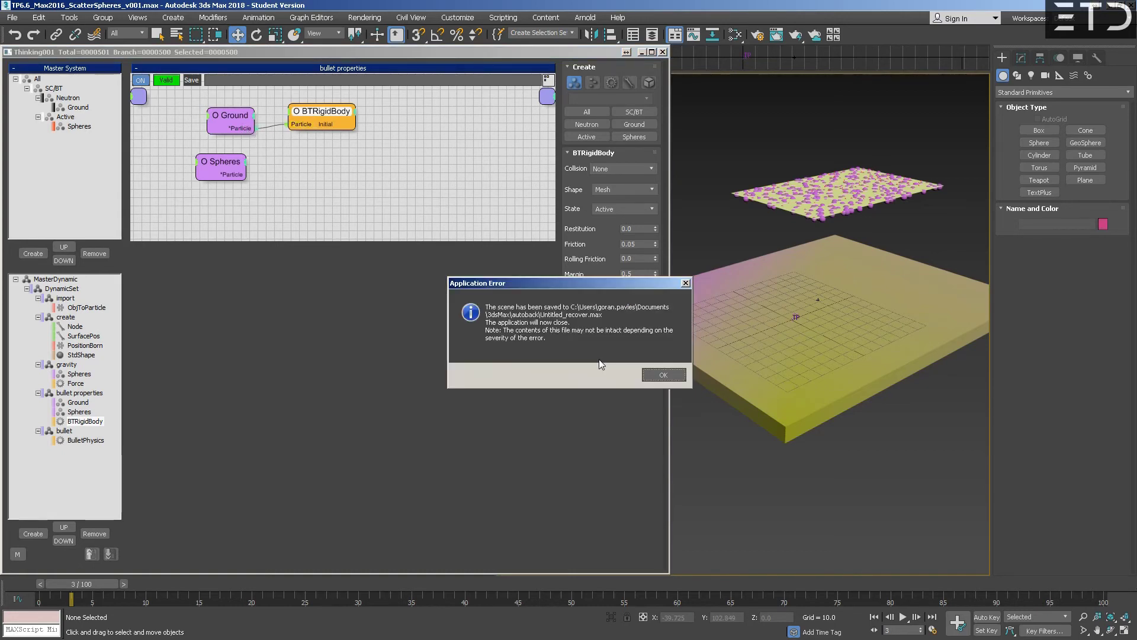
click(651, 375)
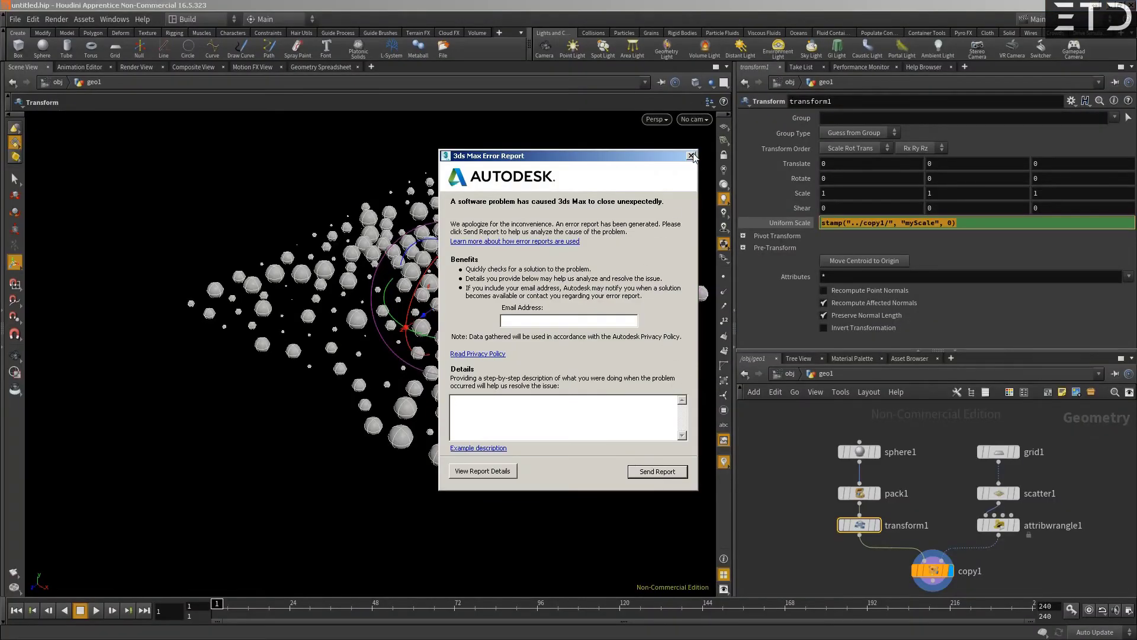
Close the 3ds Max error report without sending, acknowledge the cancellation, and minimise Houdini.
click(691, 156)
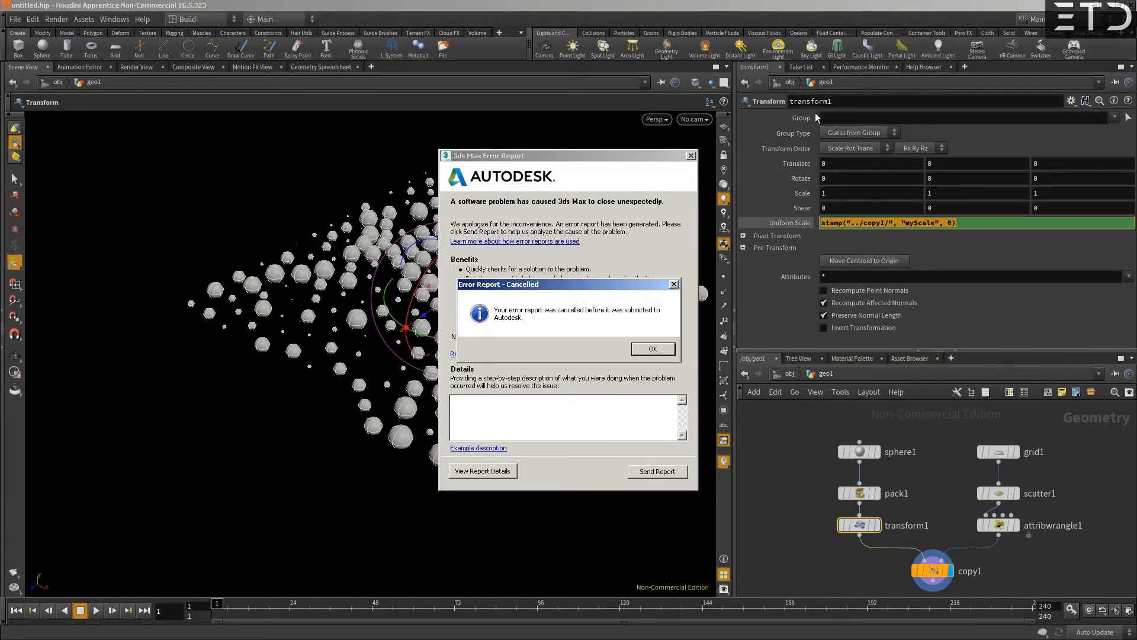
click(652, 347)
key(super+d)
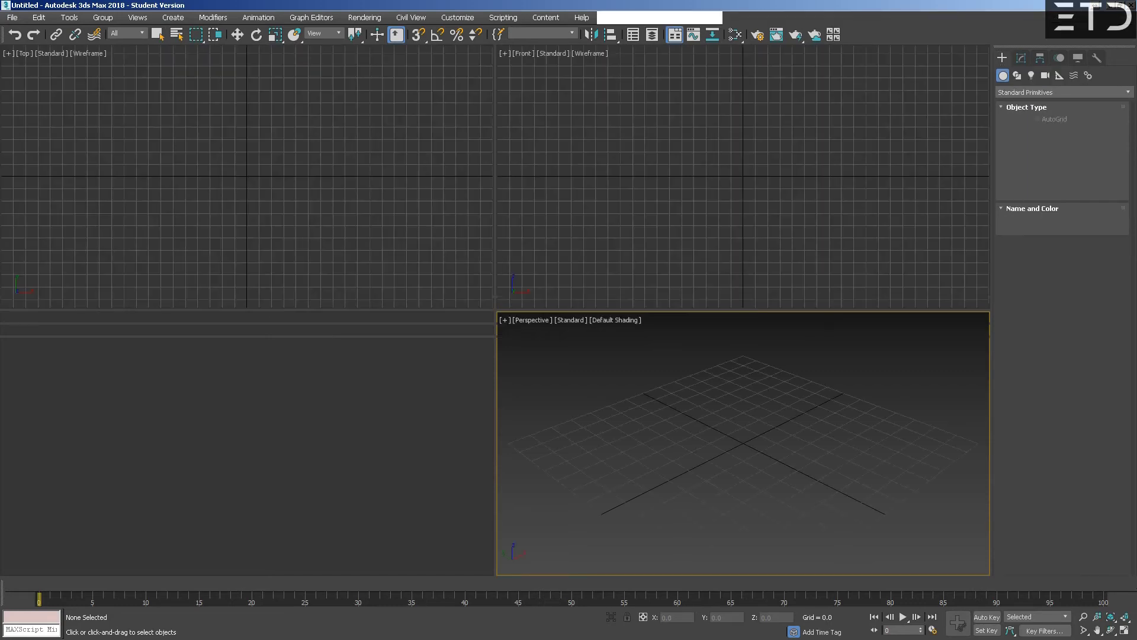
Reopen the recovered scene Untitled_recover.max from the recent files list.
click(12, 17)
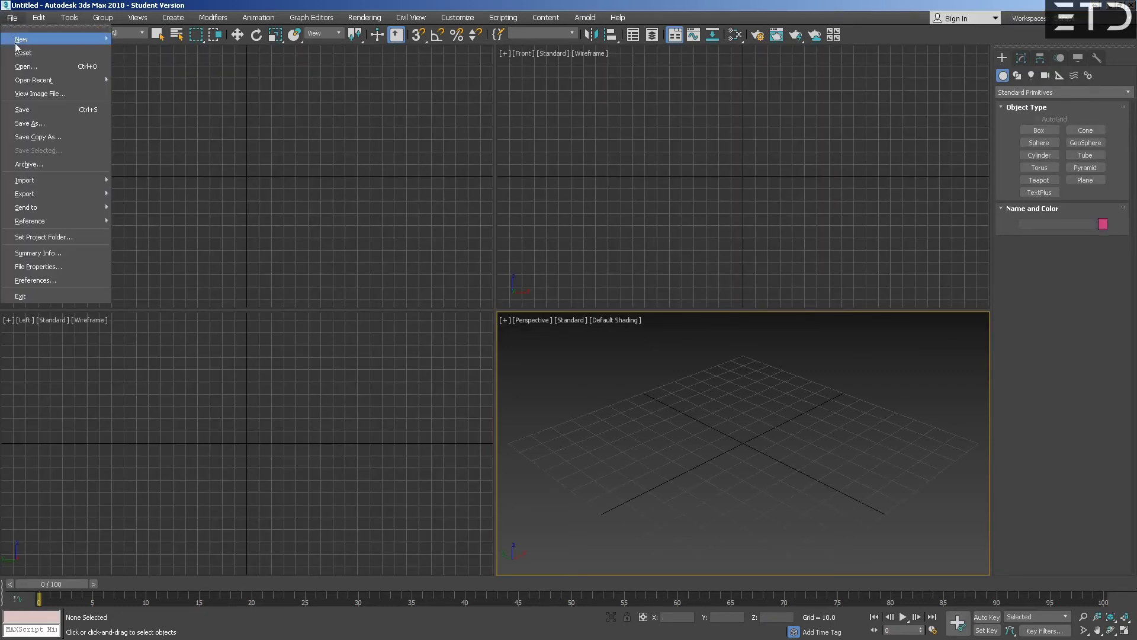
mouse_move(59, 79)
click(177, 87)
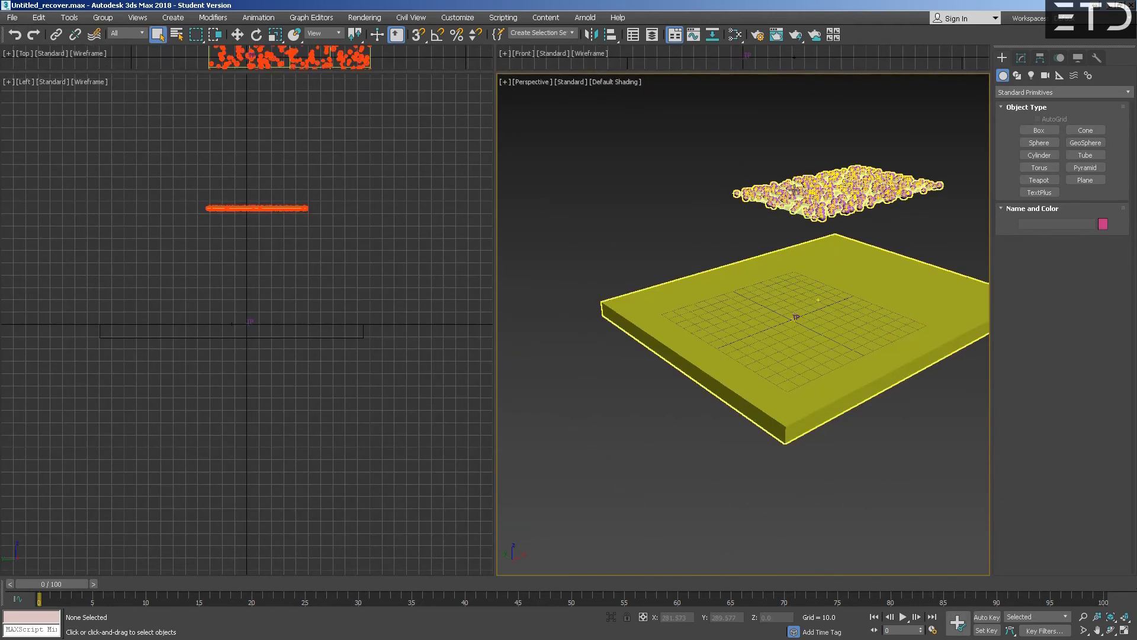
Open Thinking001's particle node editor, nudge BTRigidBody, and move the editor beside the viewport.
click(874, 191)
click(1021, 58)
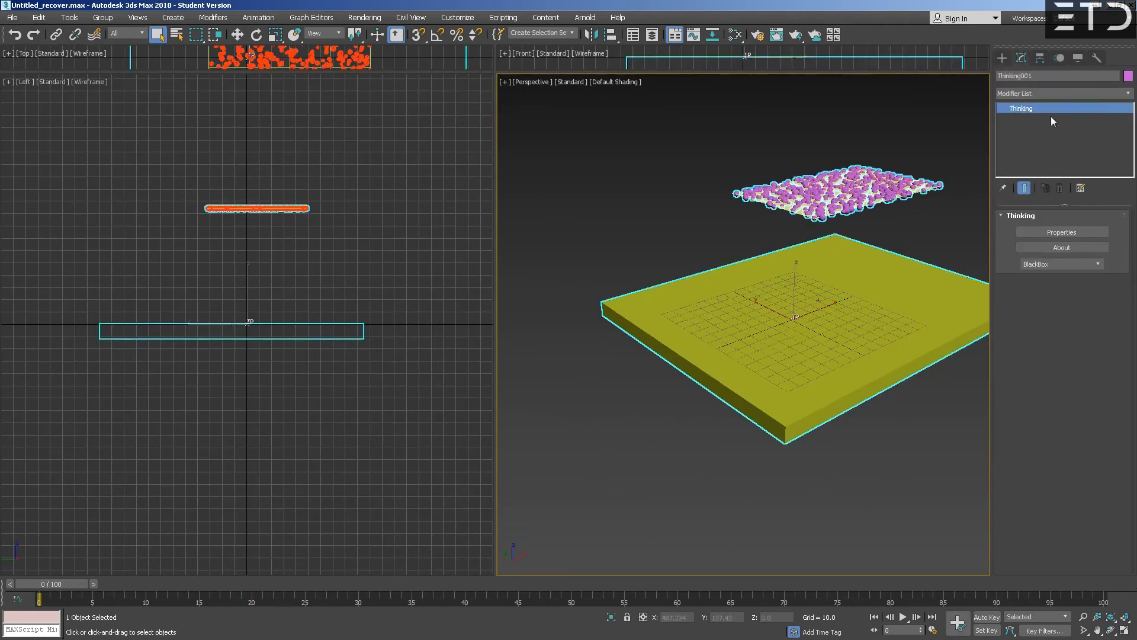
click(1046, 233)
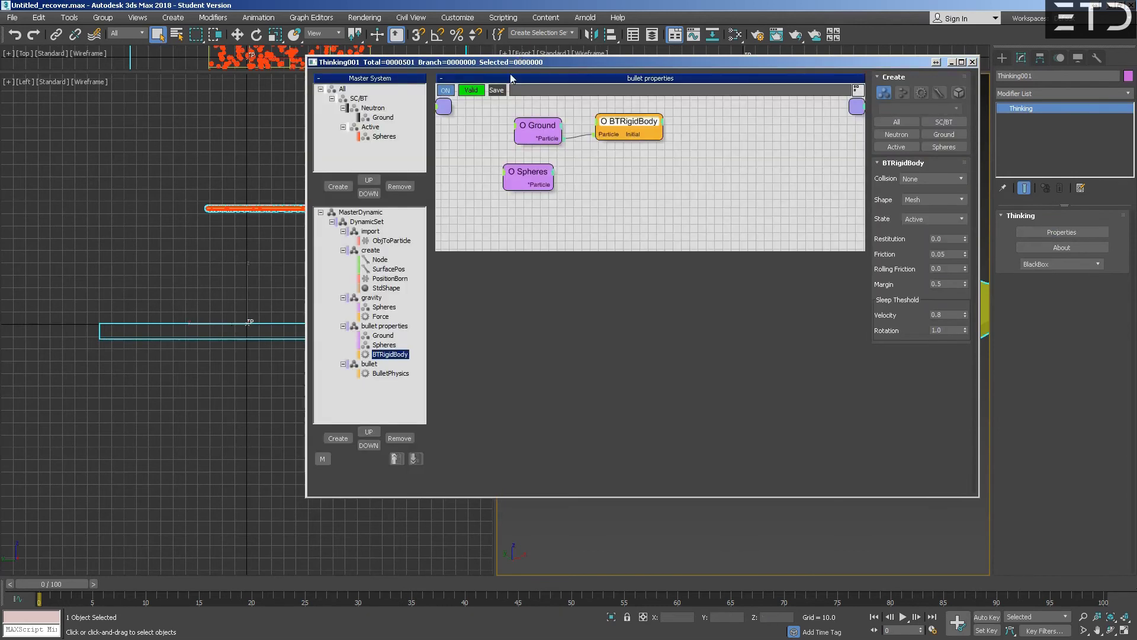
mouse_move(616, 123)
mouse_down()
mouse_move(641, 147)
mouse_move(626, 127)
mouse_up()
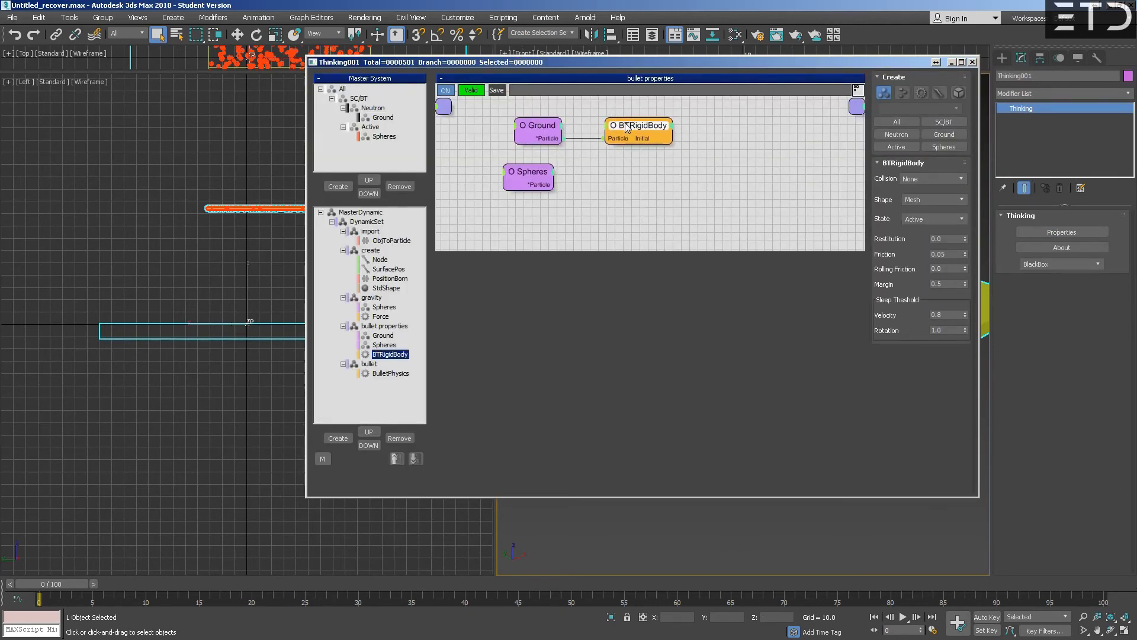
drag(658, 66, 352, 80)
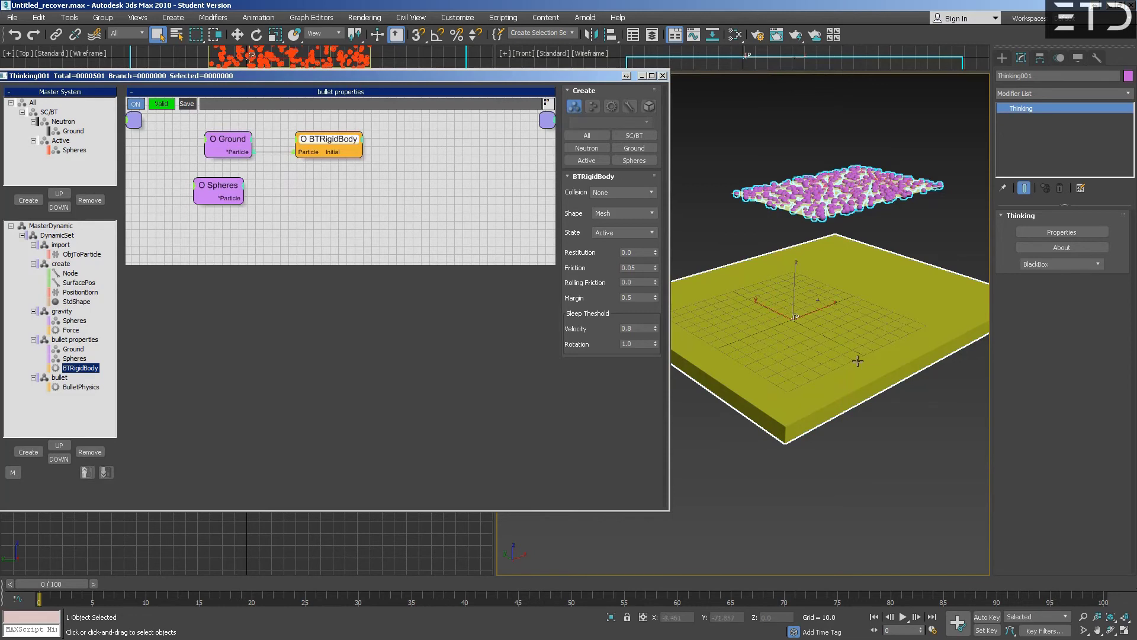
Set the Ground rigid body to BulletPhysics collision, Box shape, Static state, friction 0.5.
drag(321, 142, 327, 142)
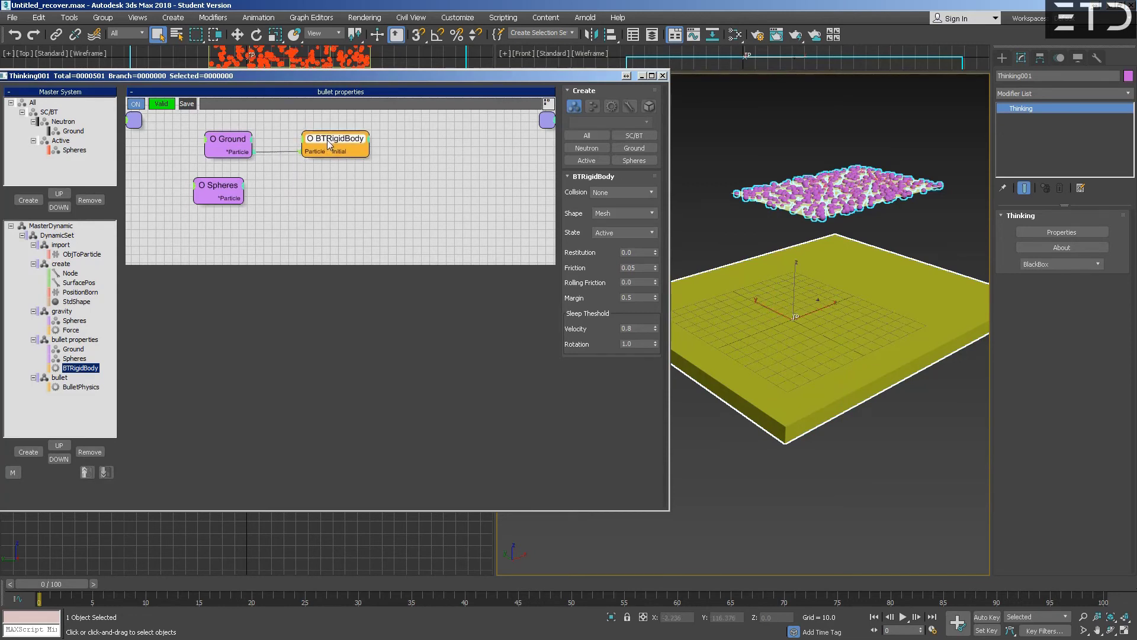
click(598, 193)
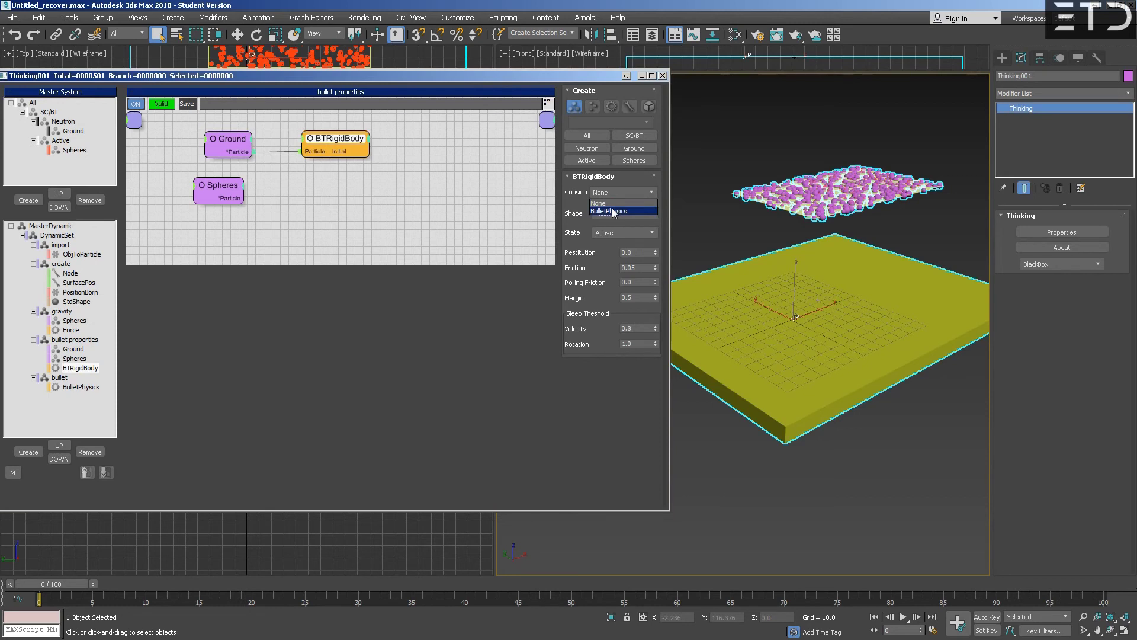
click(610, 211)
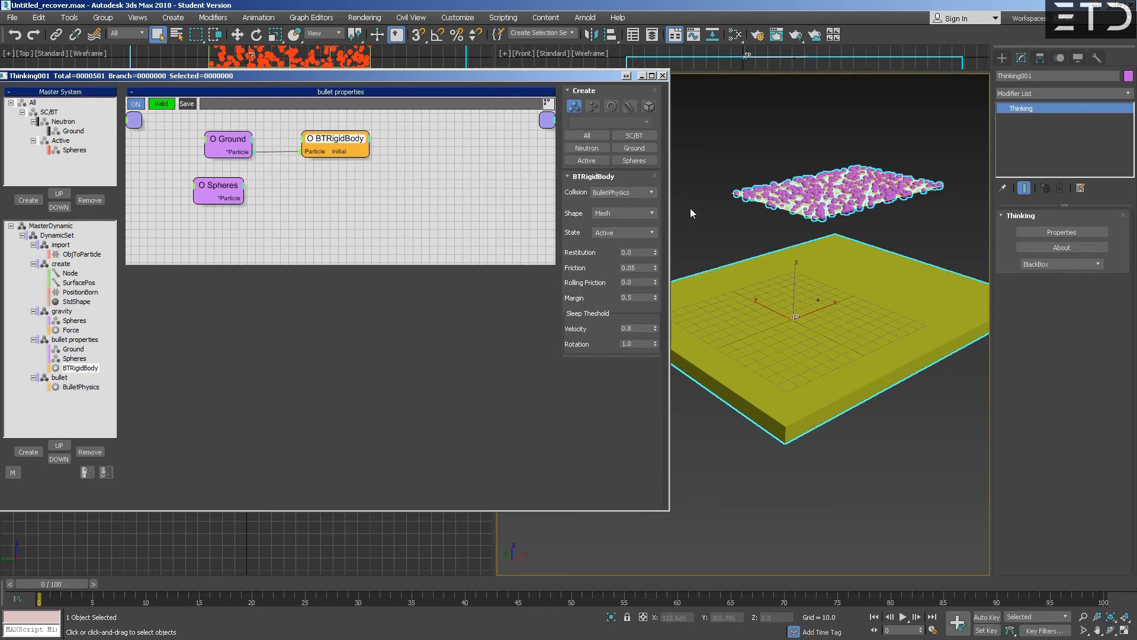
click(627, 211)
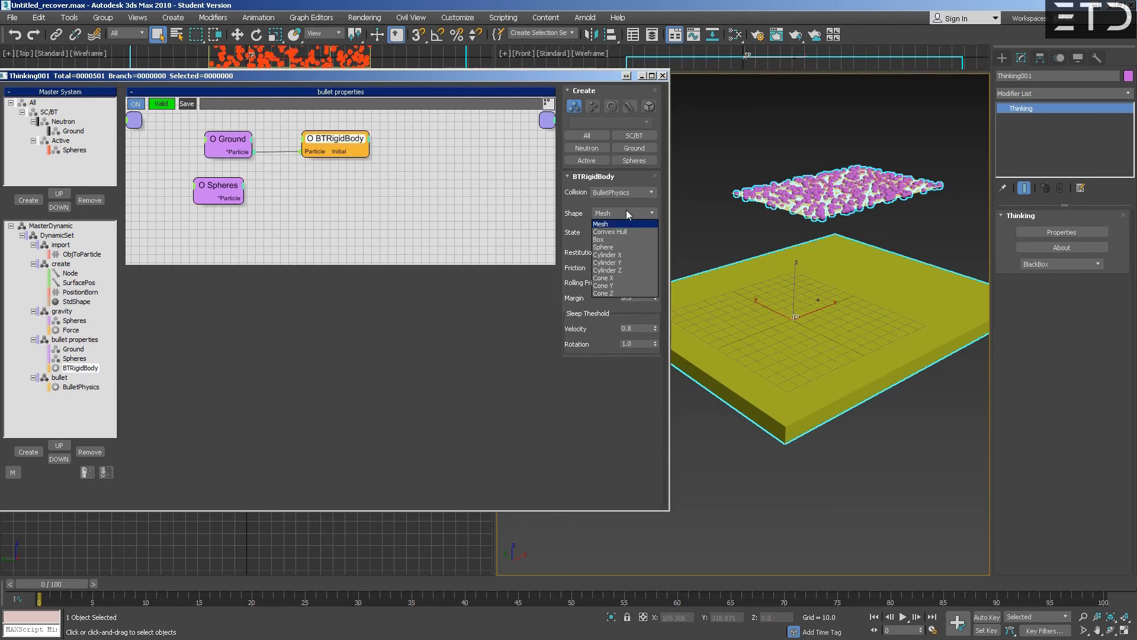
click(613, 240)
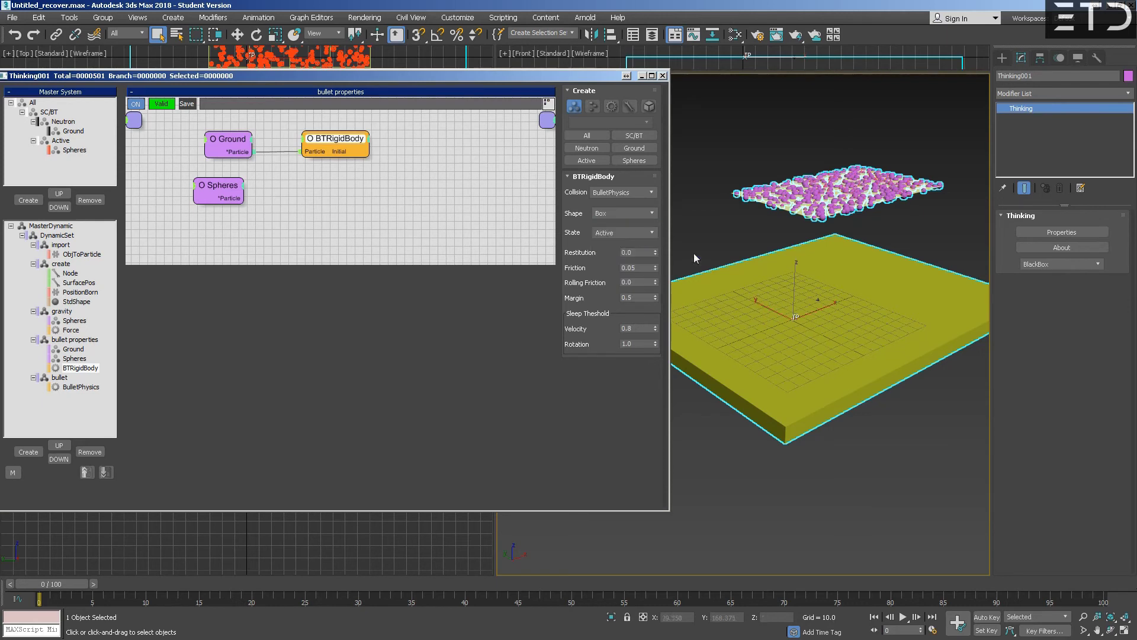
click(632, 234)
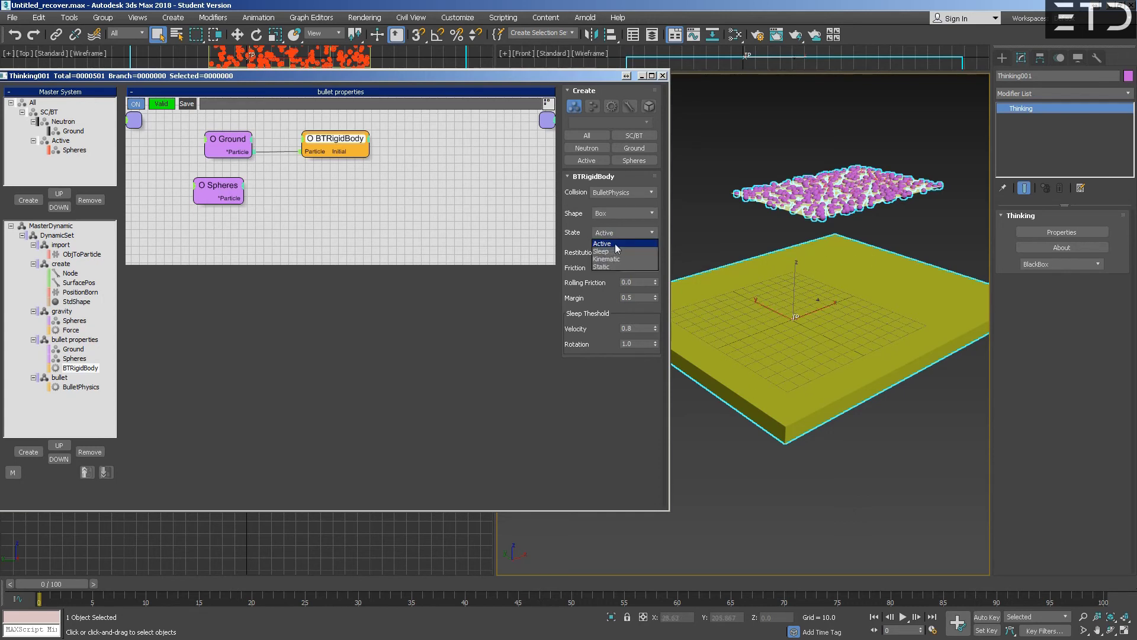
click(613, 266)
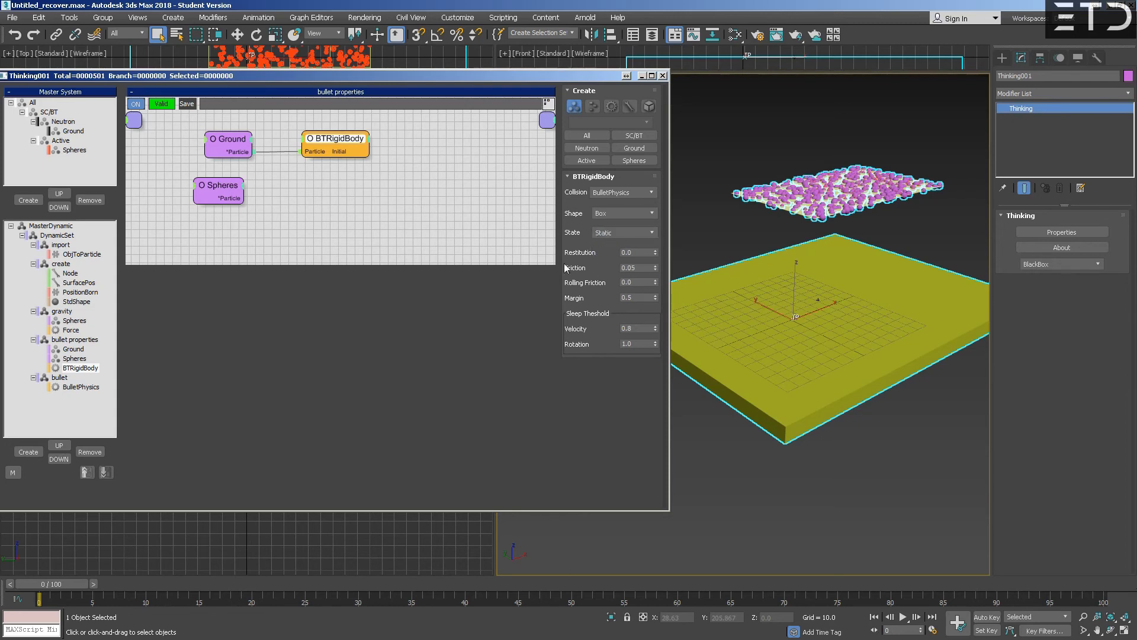
click(639, 267)
double_click(638, 267)
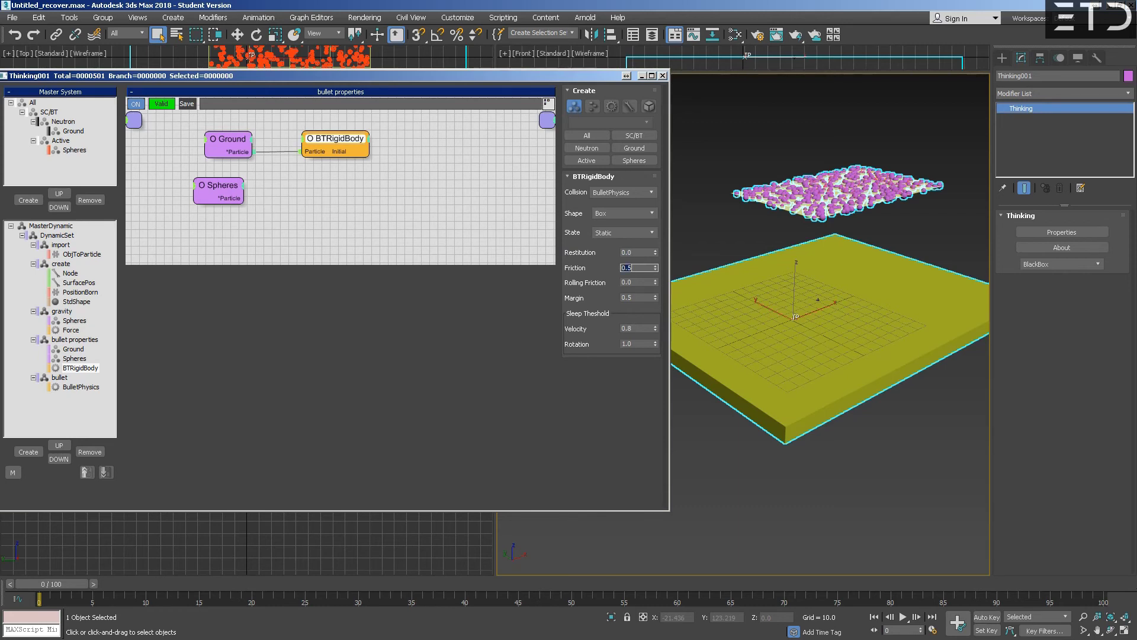
click(624, 283)
middle_drag(824, 246, 801, 247)
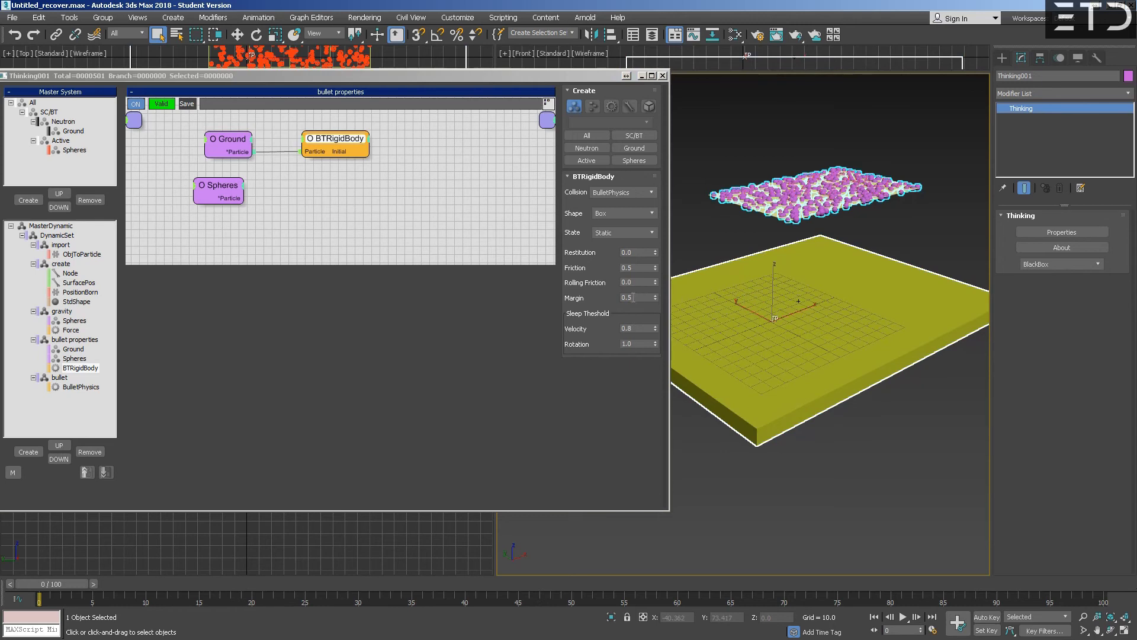
Set the ground's Rolling Friction to 0.01.
click(630, 284)
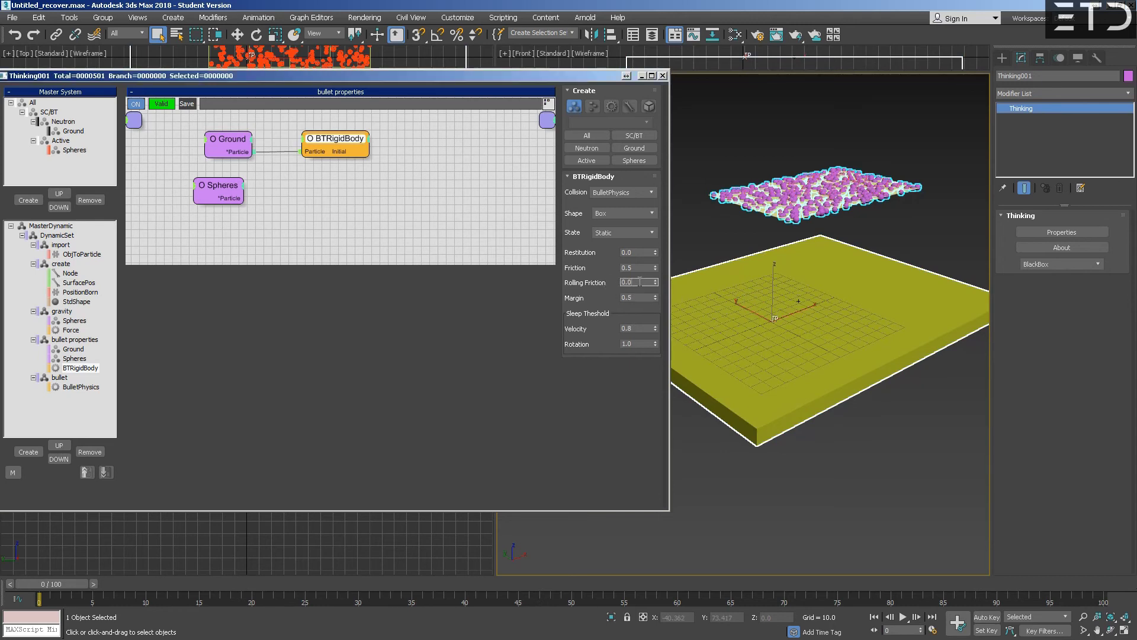
drag(631, 283, 627, 283)
text(0)
key(Return)
text(0.)
key(Return)
Set the ground's collision Margin to 0.1.
drag(633, 269, 621, 267)
drag(640, 297, 621, 297)
scroll(776, 253, up, 5)
scroll(781, 250, up, 2)
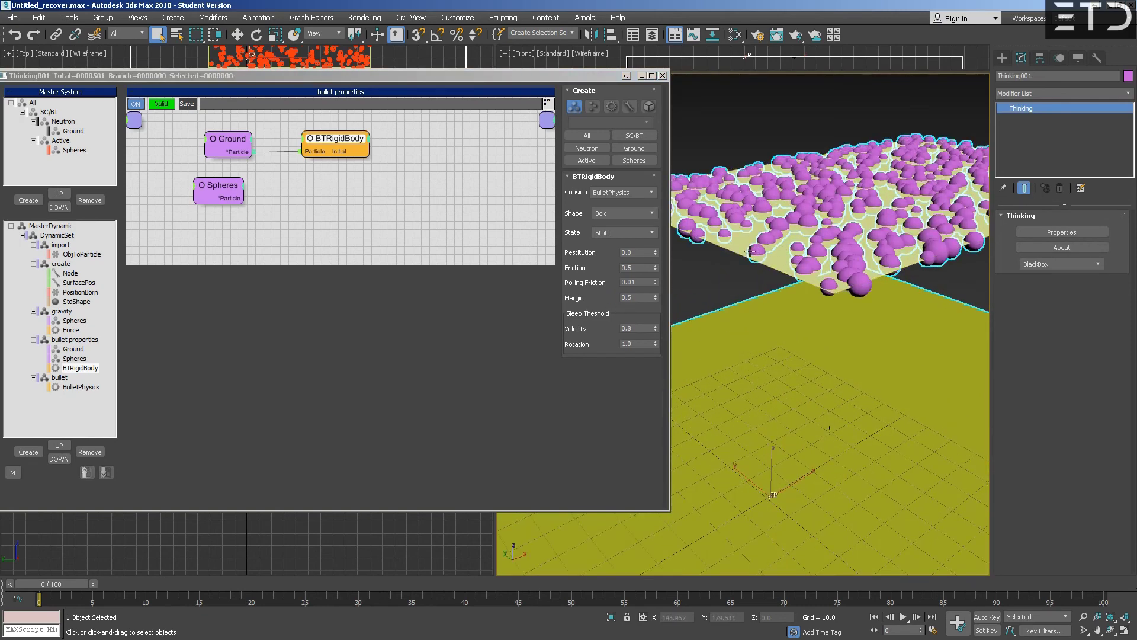
mouse_move(739, 307)
middle_down()
mouse_move(734, 320)
mouse_move(730, 311)
middle_up()
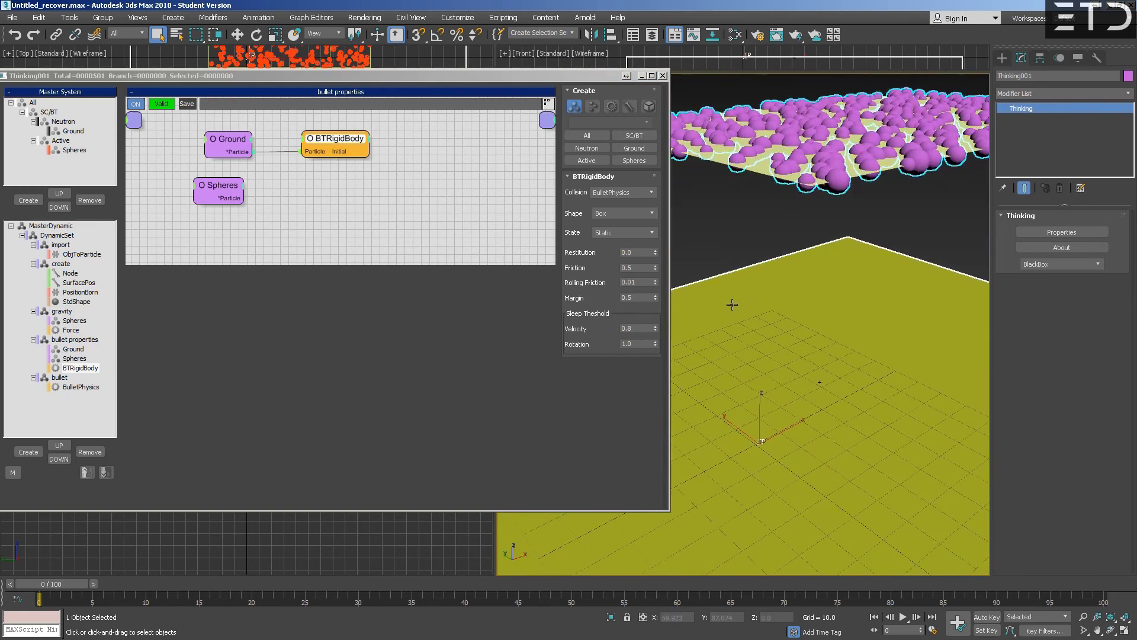
click(637, 298)
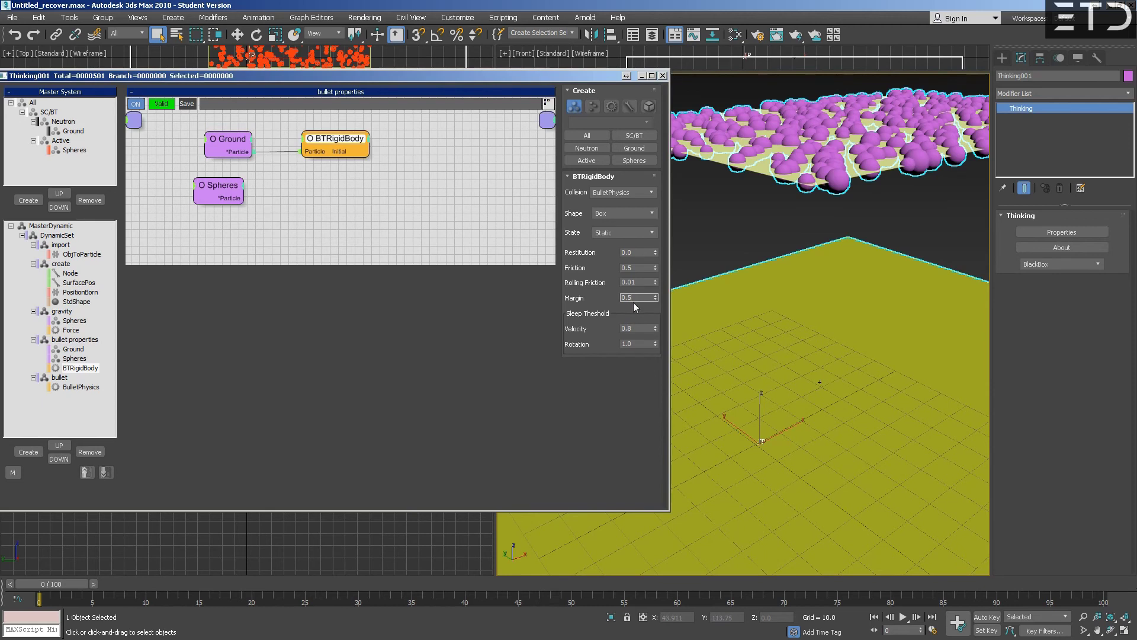
key(Return)
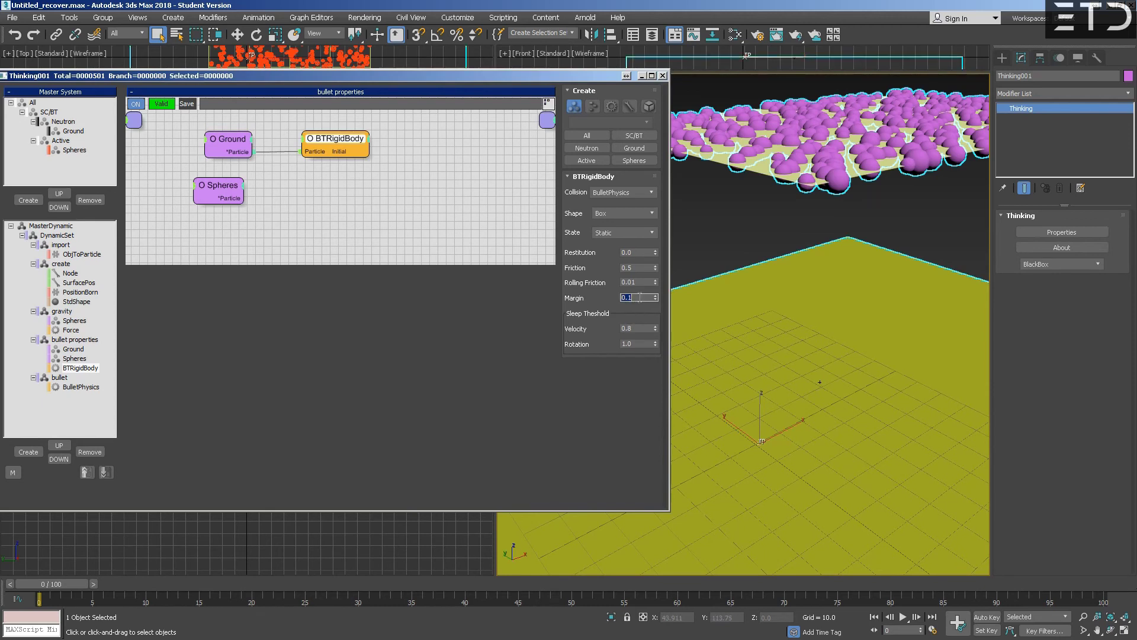
middle_drag(749, 314, 771, 273)
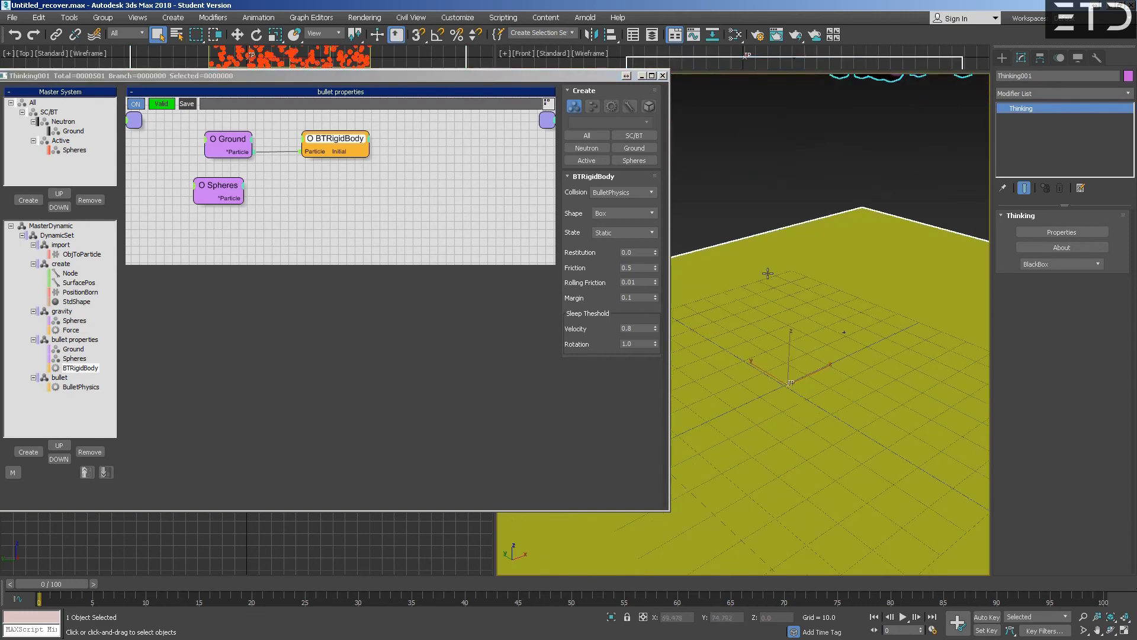
scroll(776, 269, down, 5)
scroll(778, 274, up, 3)
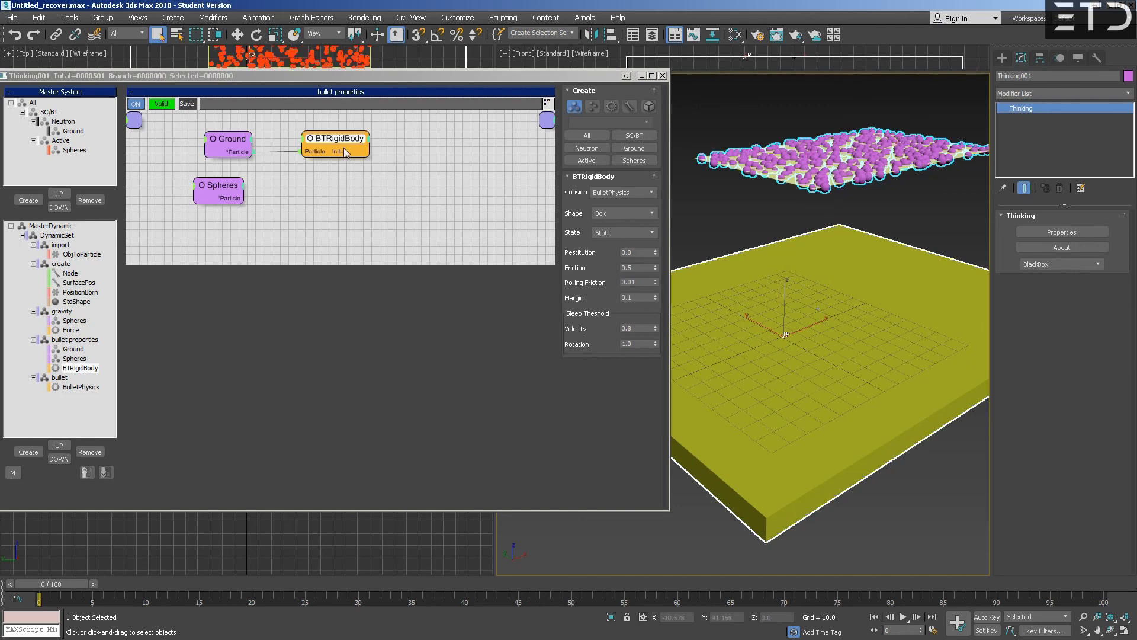
Copy the rigid body node for Spheres as an active Convex Hull body, then play.
shift+drag(348, 154, 245, 198)
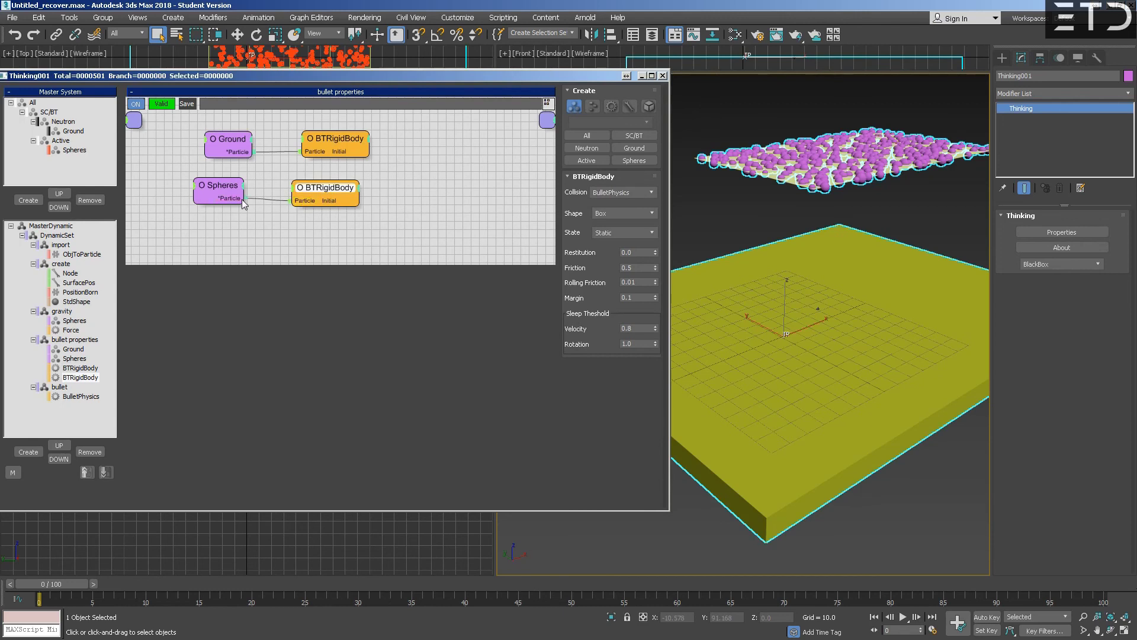
drag(316, 192, 320, 188)
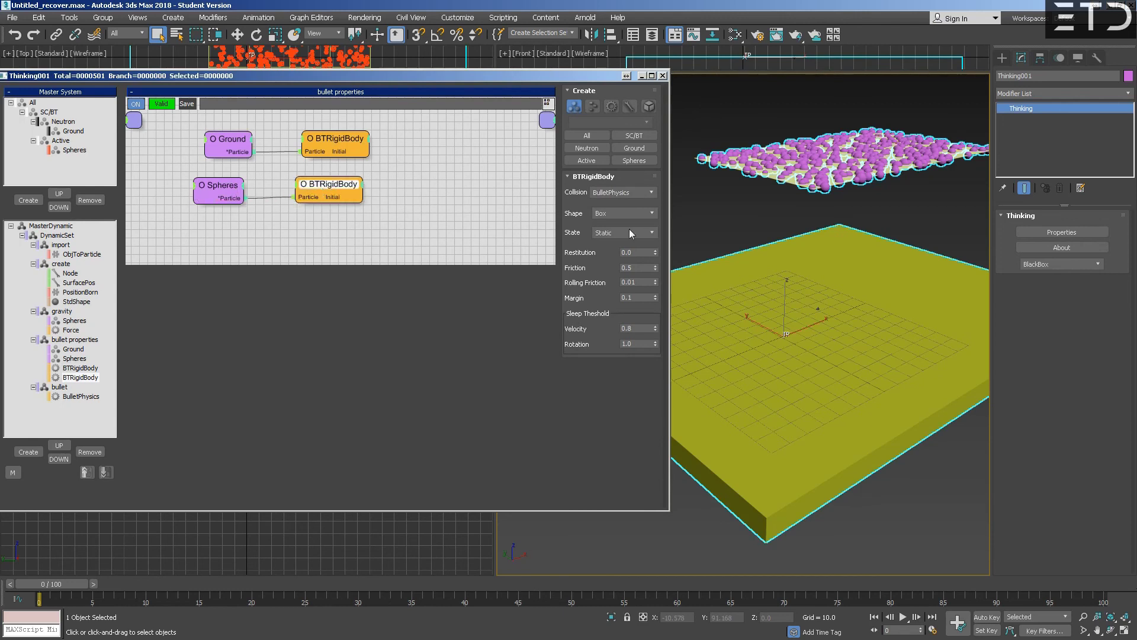
click(613, 217)
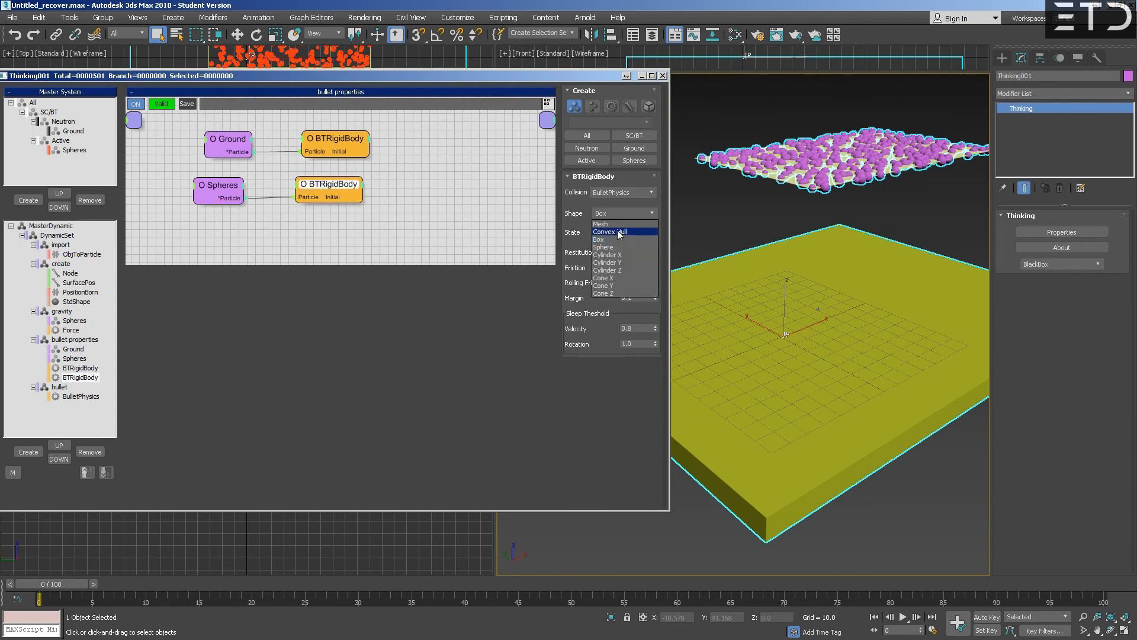
click(619, 232)
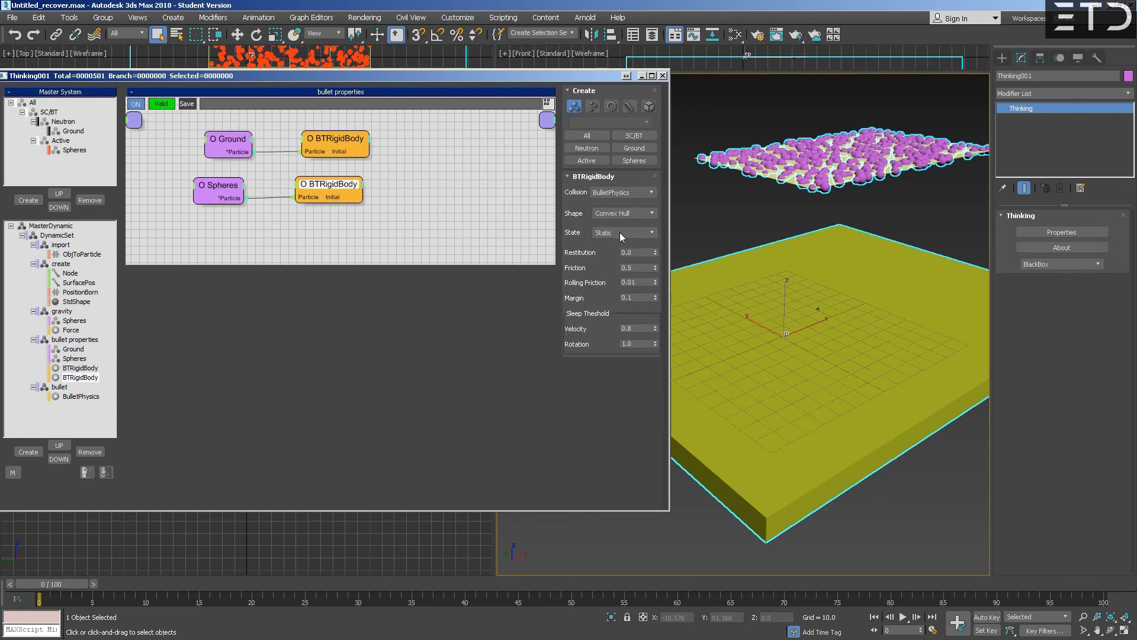
click(619, 232)
click(620, 243)
middle_drag(755, 261, 735, 266)
click(903, 617)
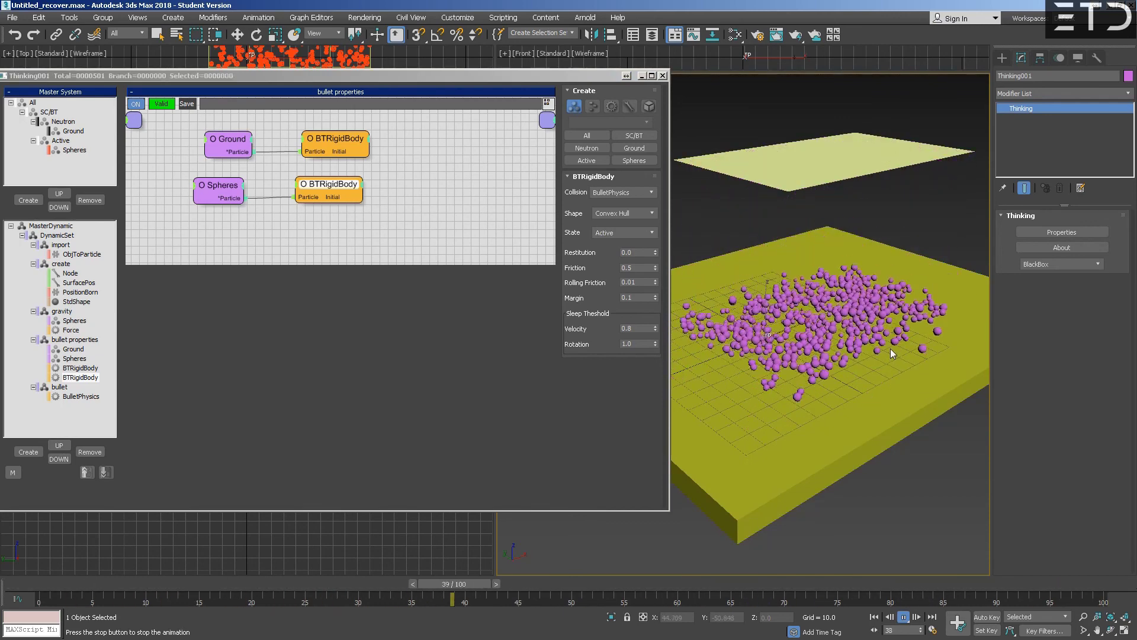
Stop playback at frame 72 and show the bullet set's BulletPhysics node in the graph.
click(905, 618)
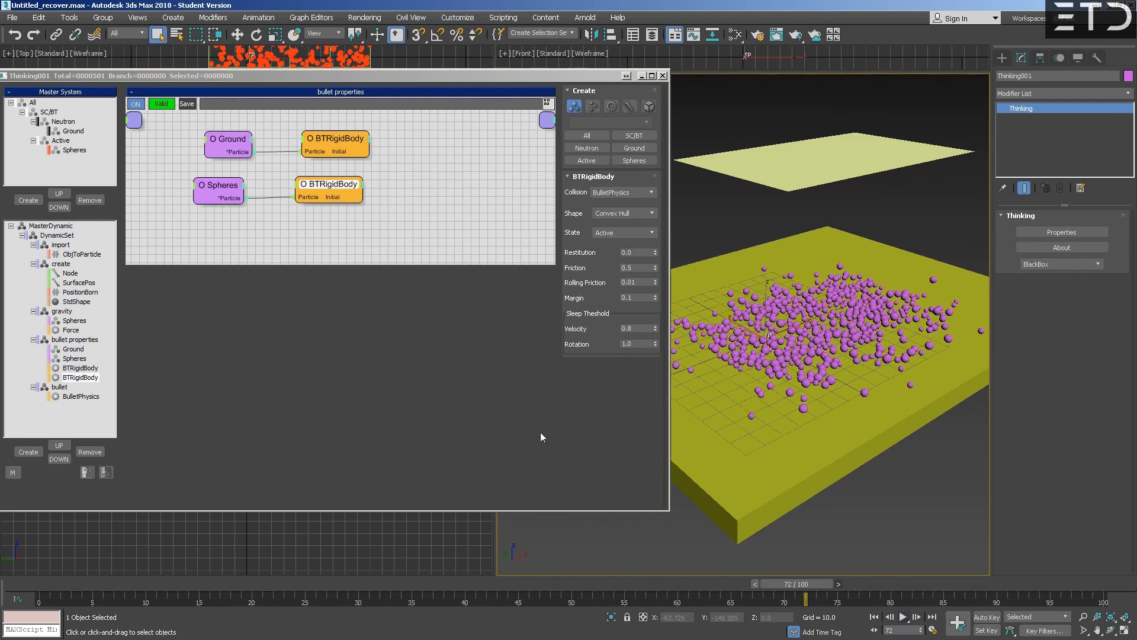
click(74, 396)
drag(300, 208, 352, 191)
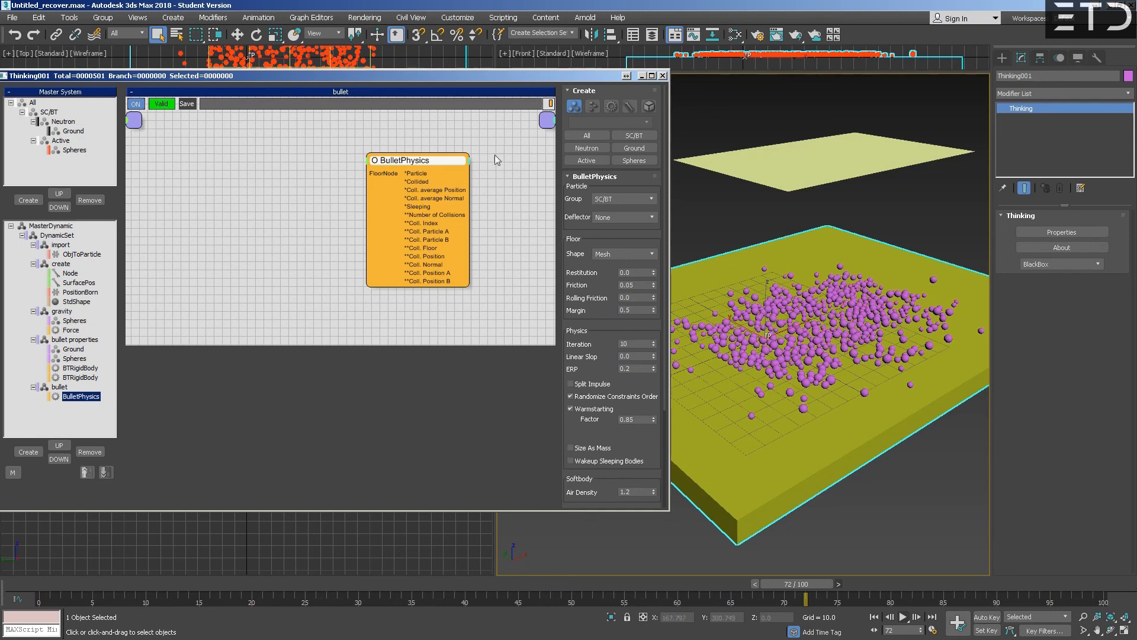
Select ObjToParticle under the import event to show its Box001-to-Ground settings.
click(87, 253)
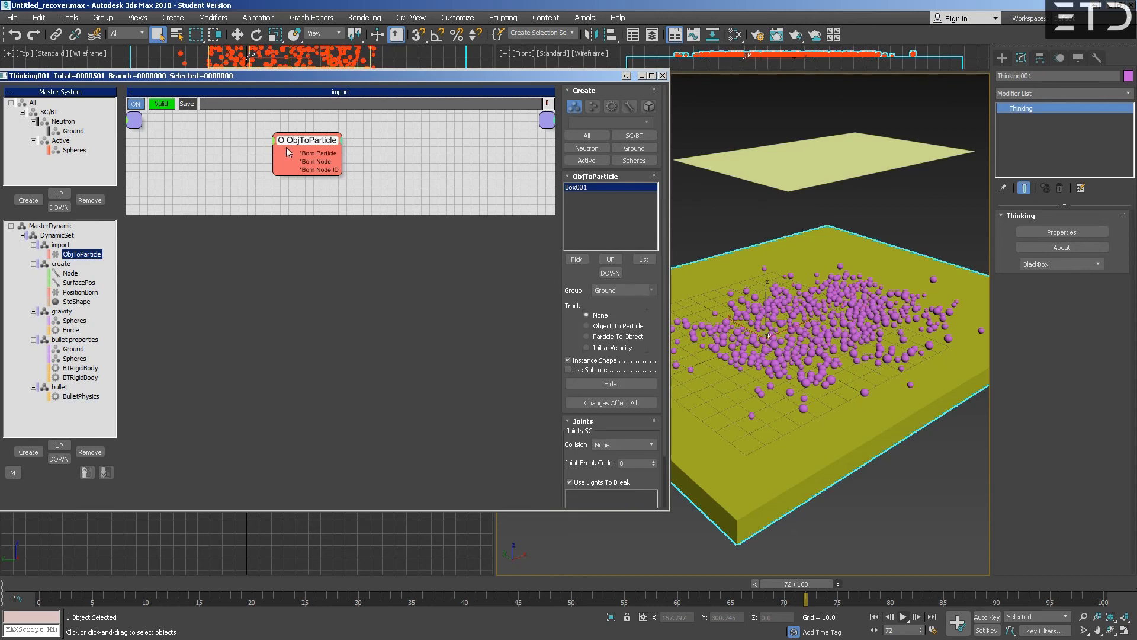